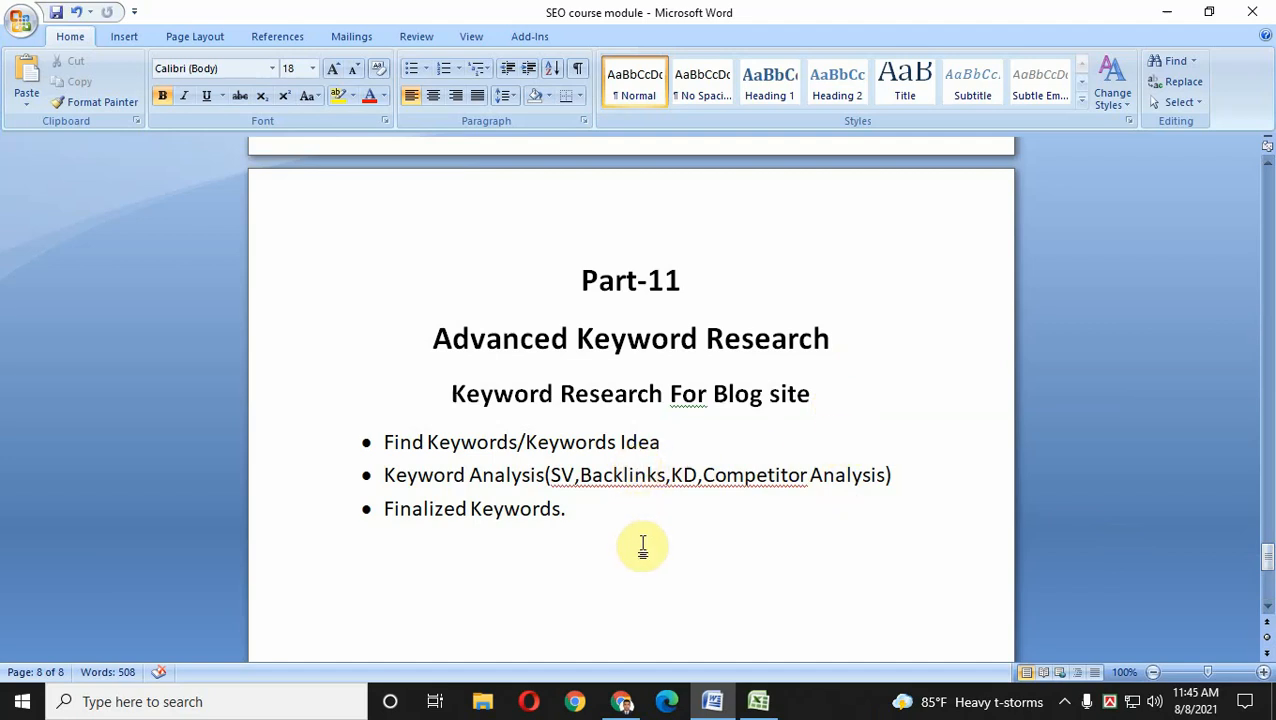
- Switch from the Word document to the Chrome browser window
left_click(621, 701)
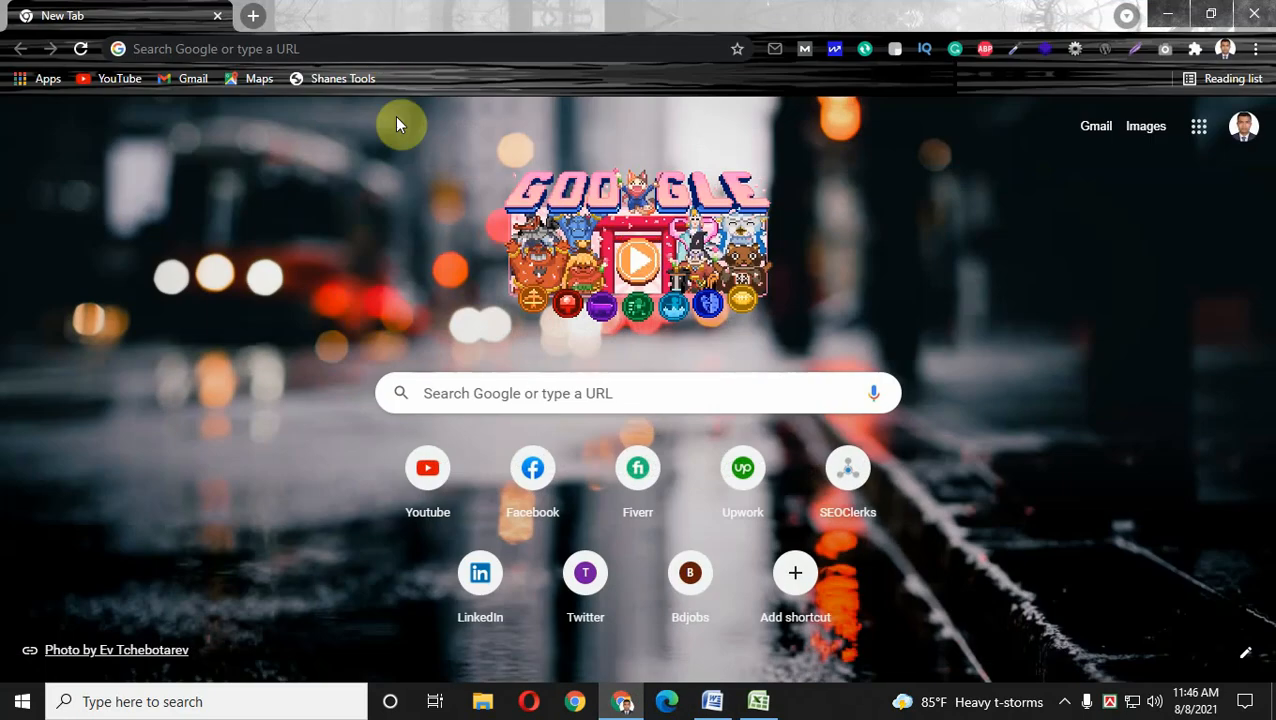
left_click(525, 394)
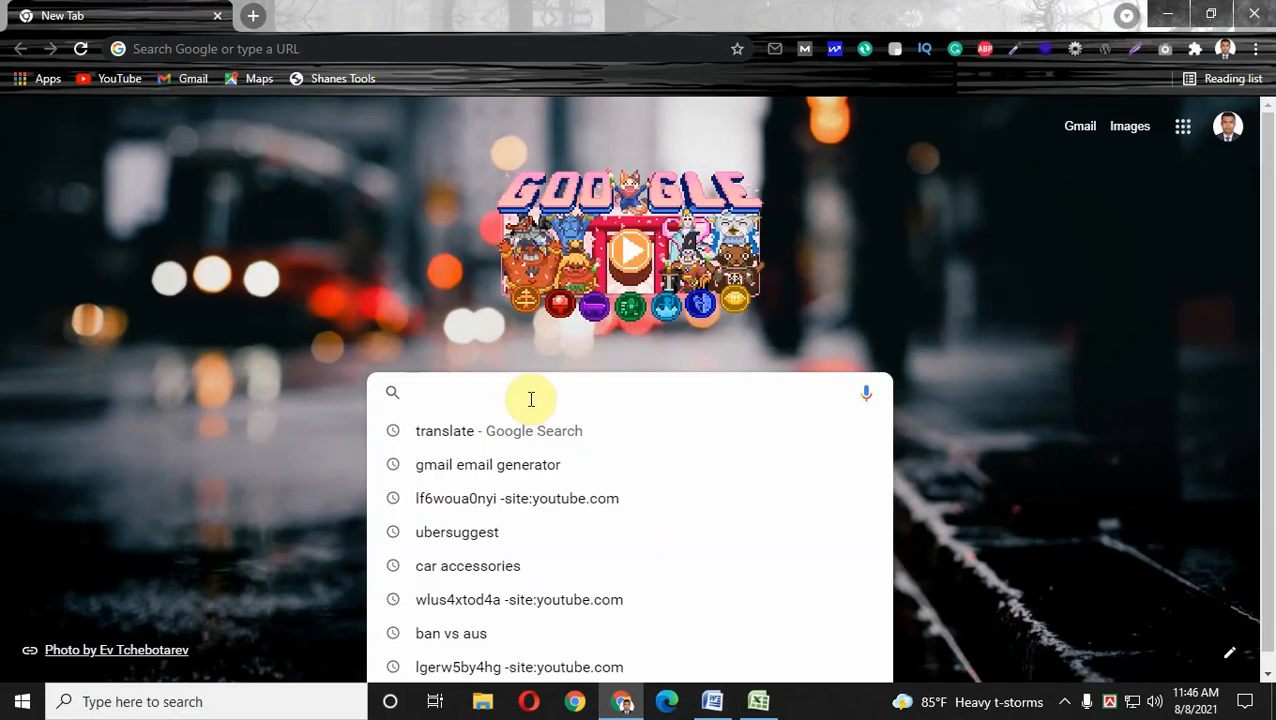
left_click(380, 50)
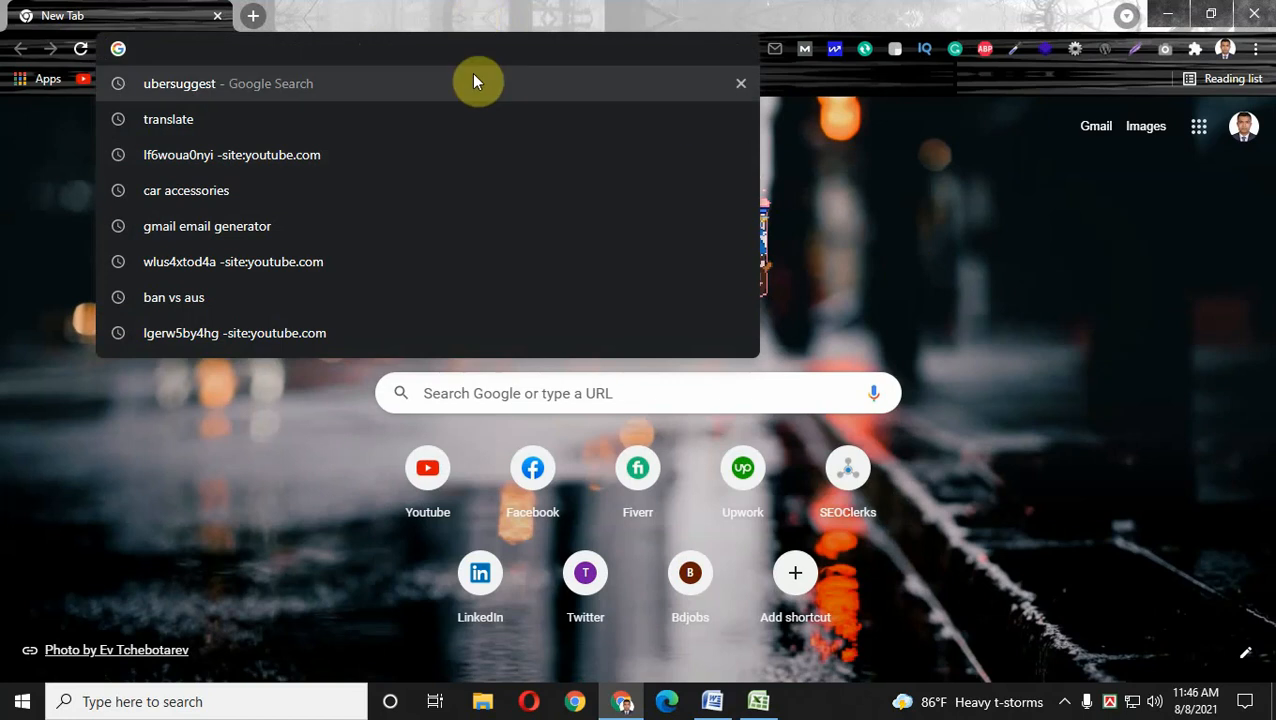
type("healt")
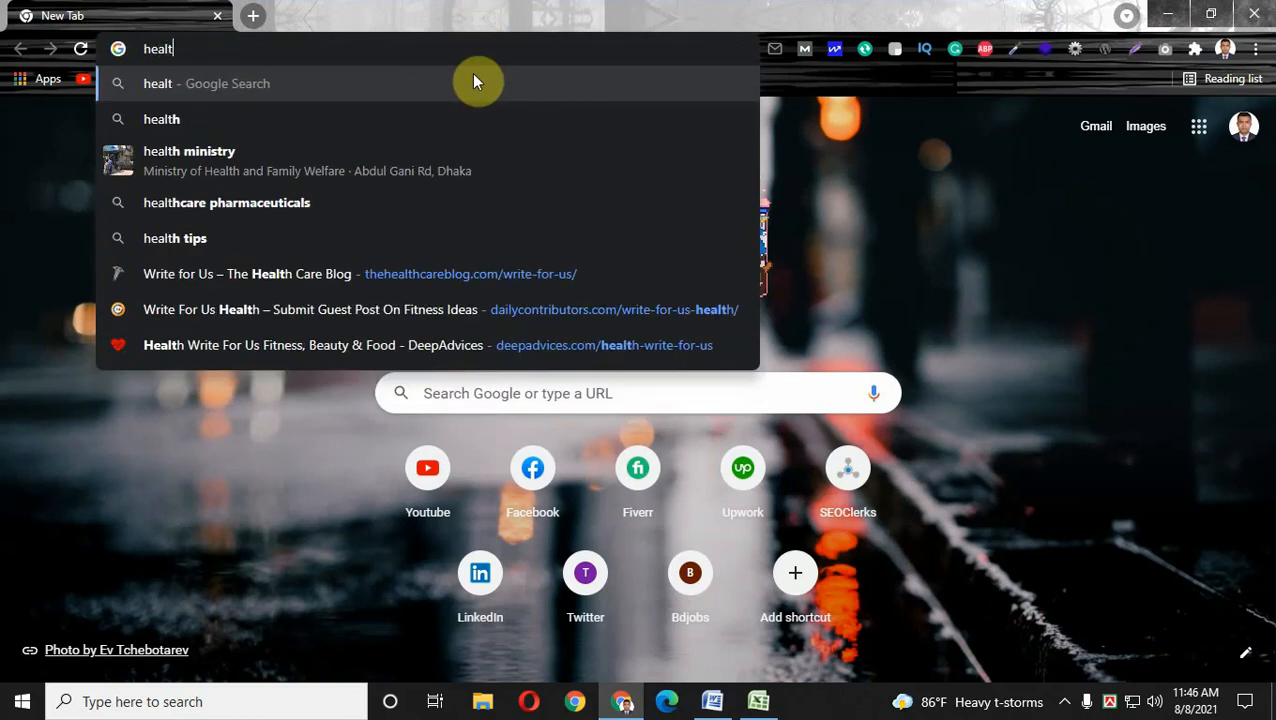
type("h")
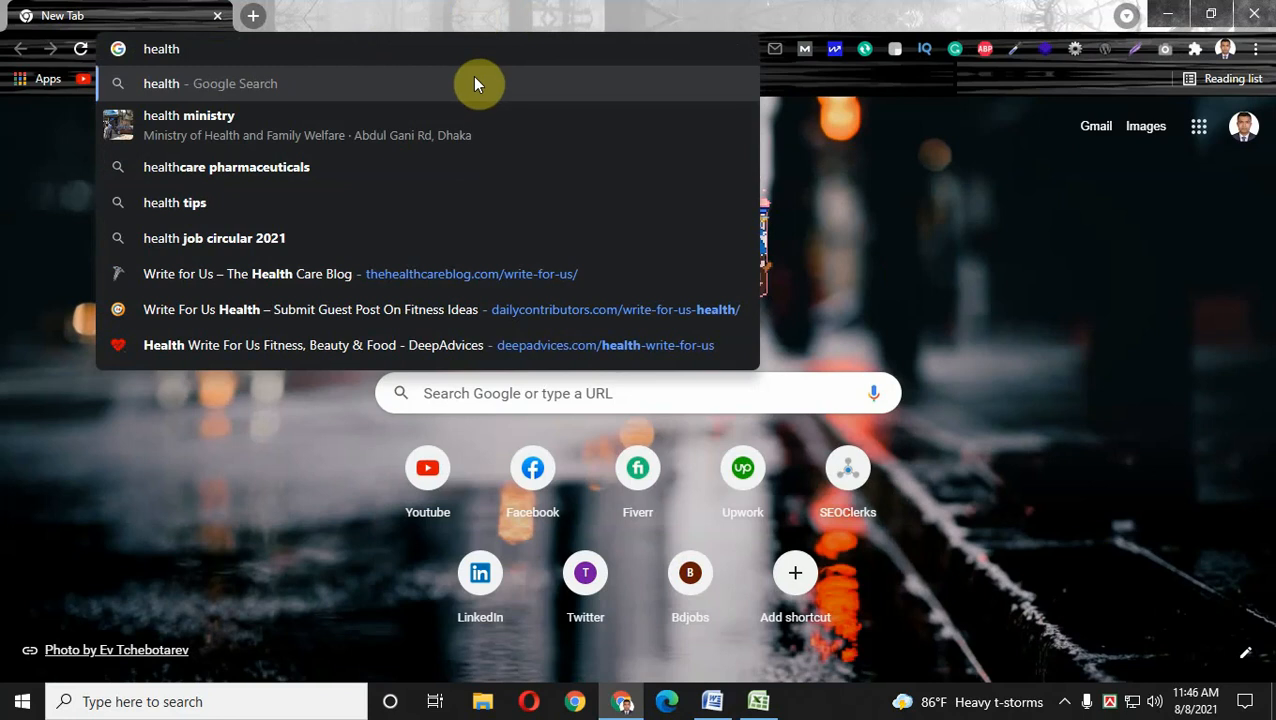
left_click(983, 265)
- Replace the address text with google.com and load the Google home page
left_click(256, 46)
left_click_drag(203, 46, 91, 48)
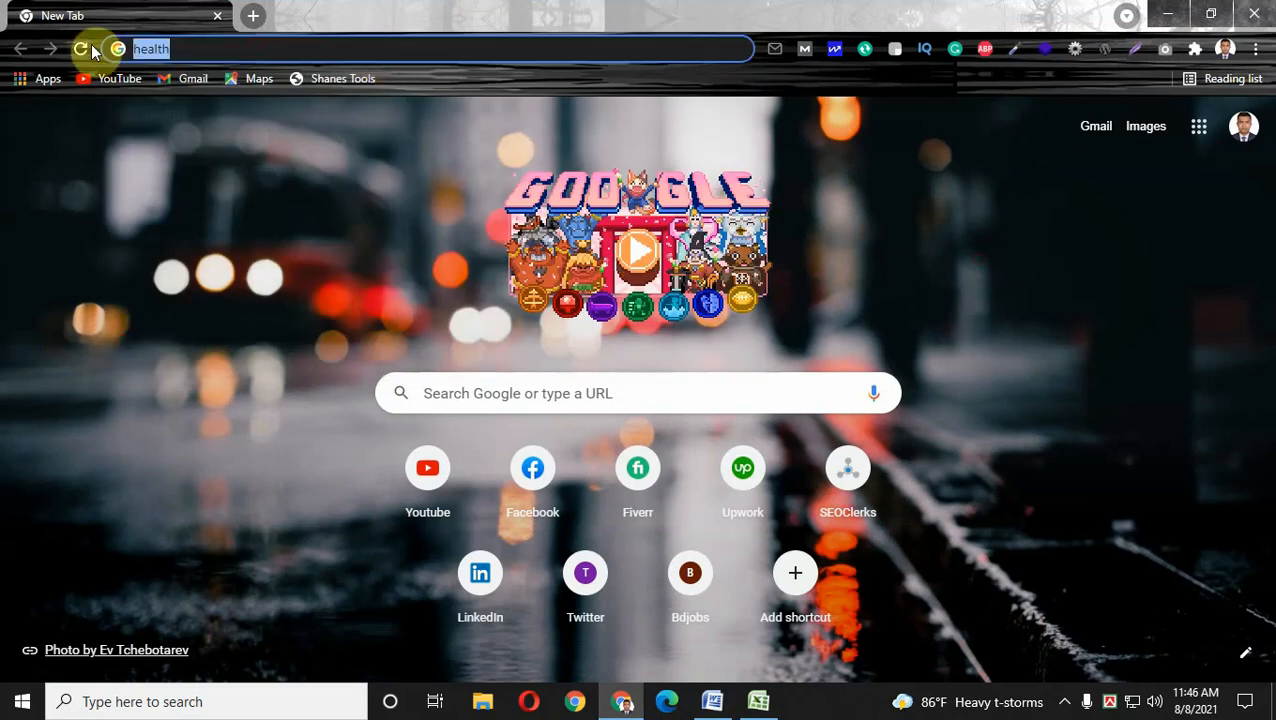
type("google.")
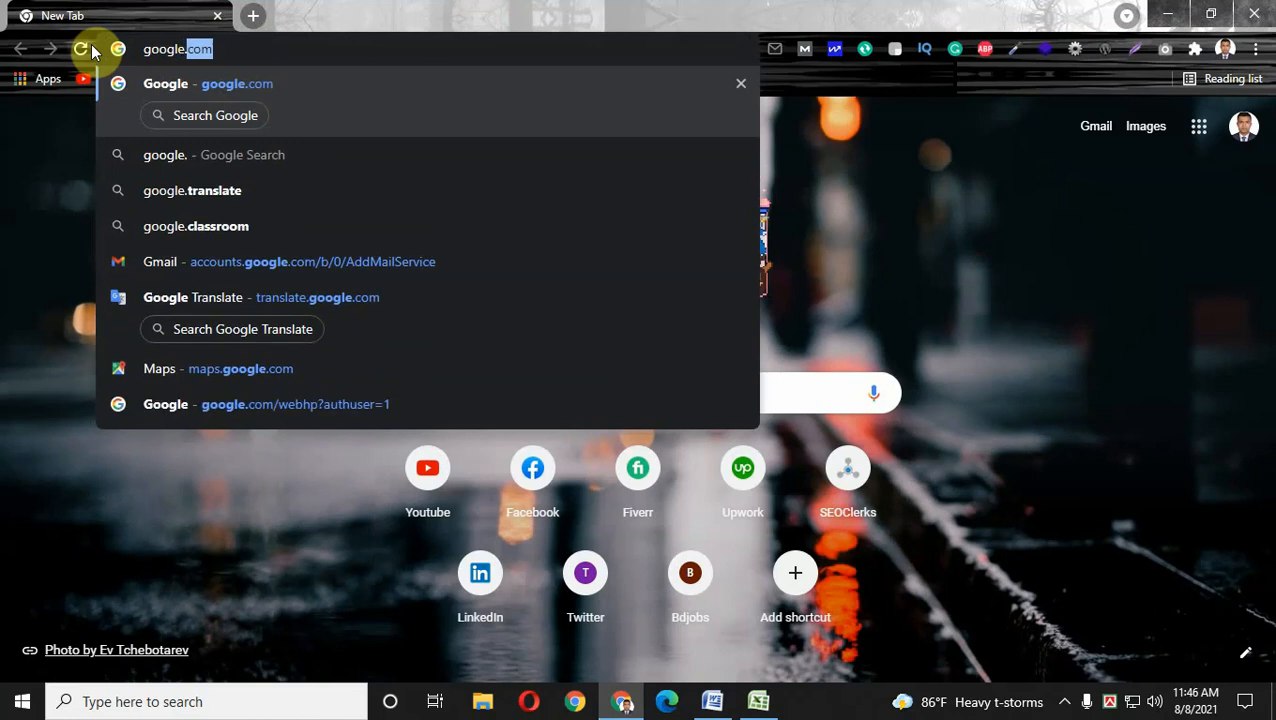
key("Return")
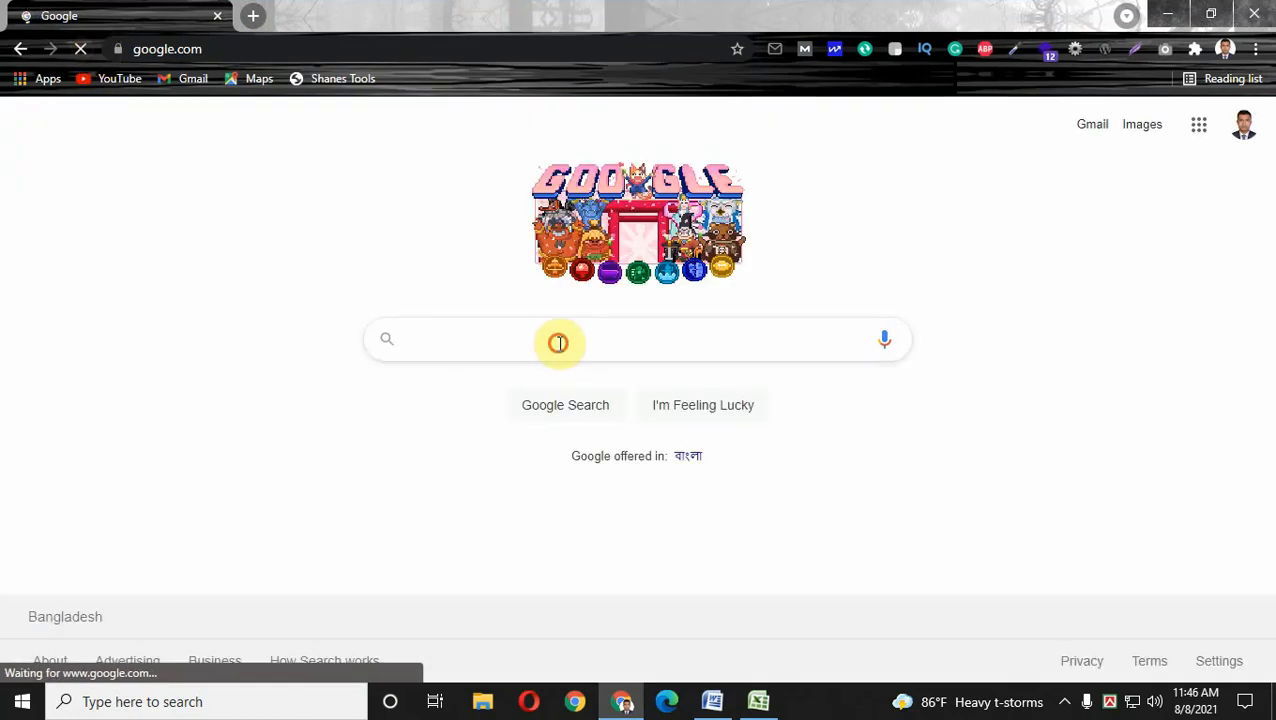
- Enter "health" in the Google search and open the results for the suggested keyword "health tips"
left_click(558, 343)
type("healt")
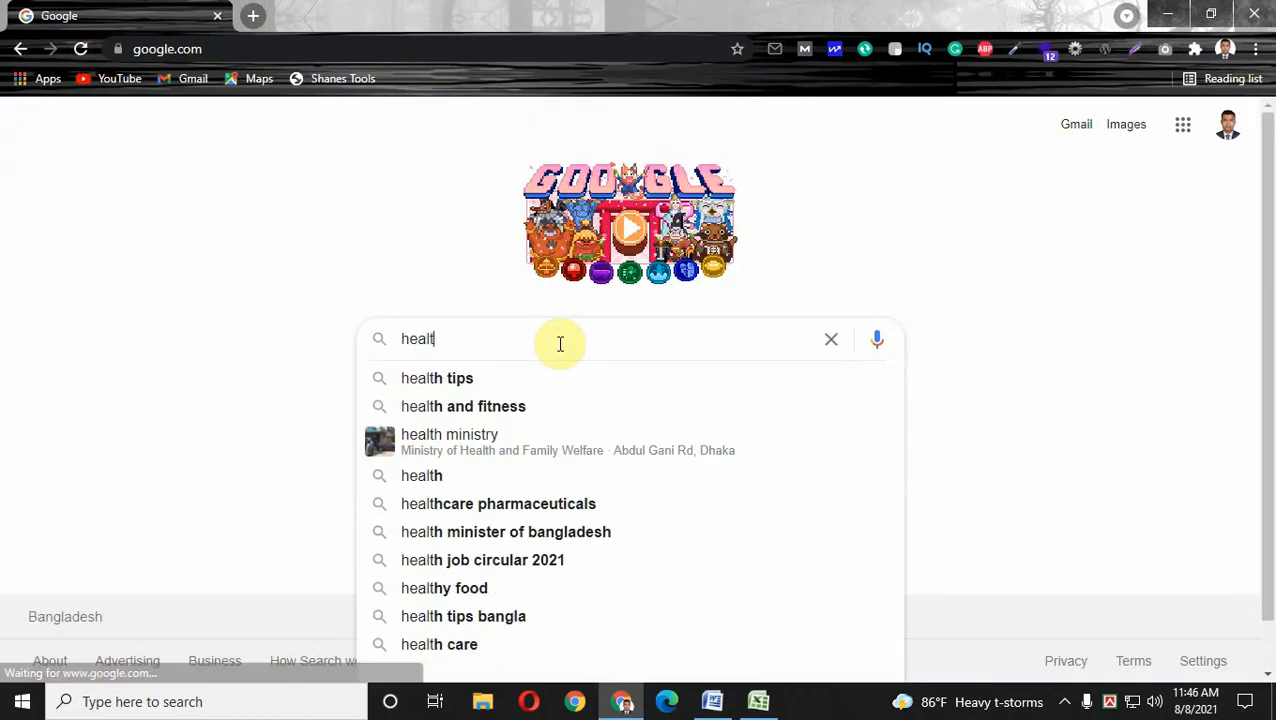
type("h")
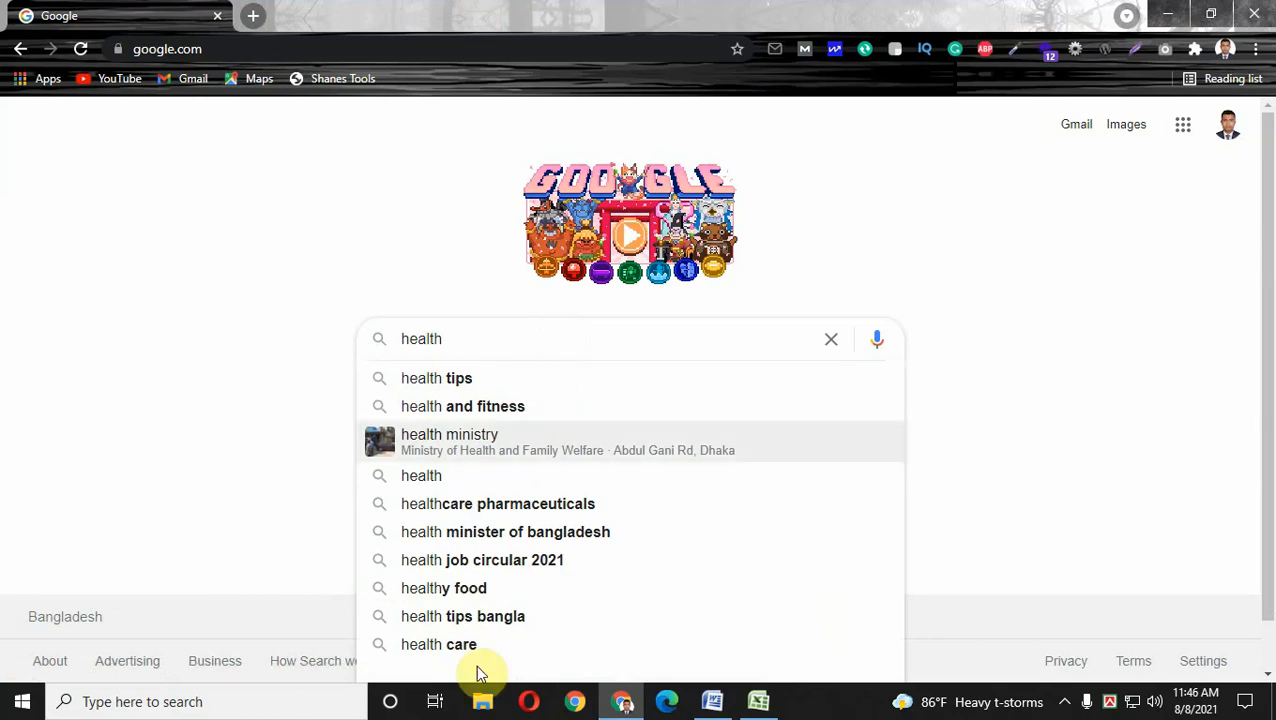
left_click(503, 384)
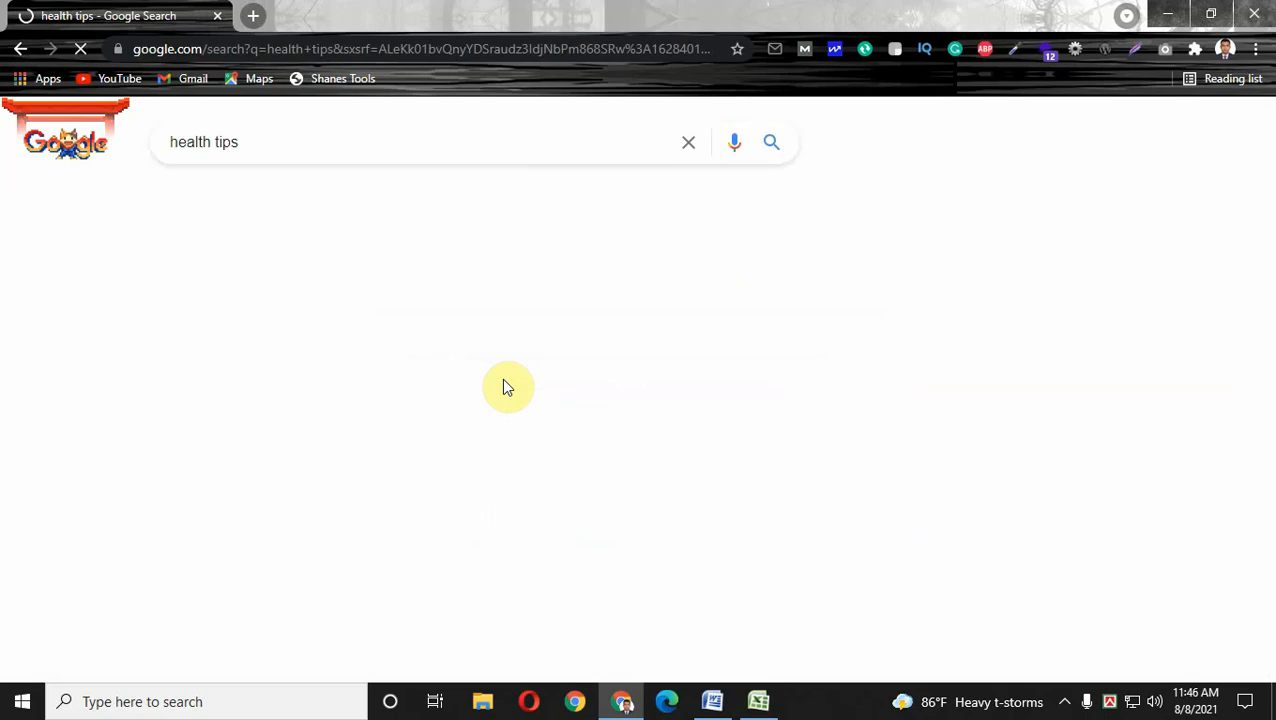
right_click(503, 379)
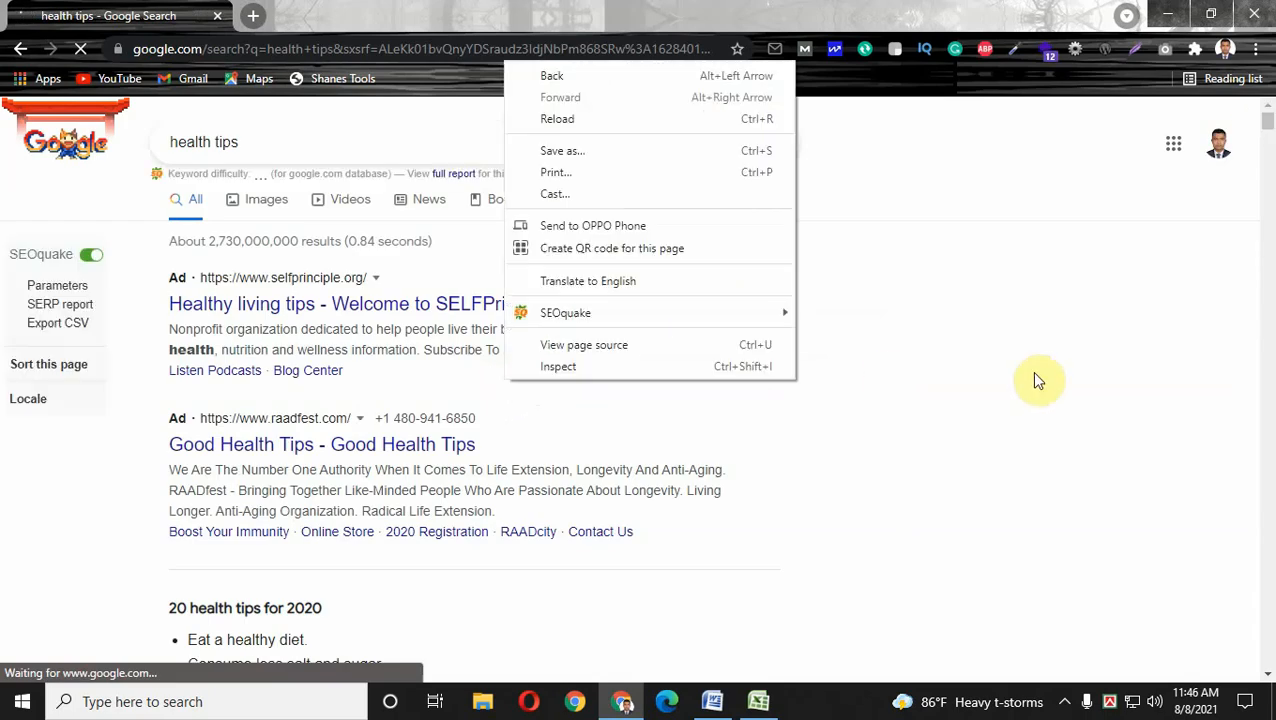
left_click(991, 385)
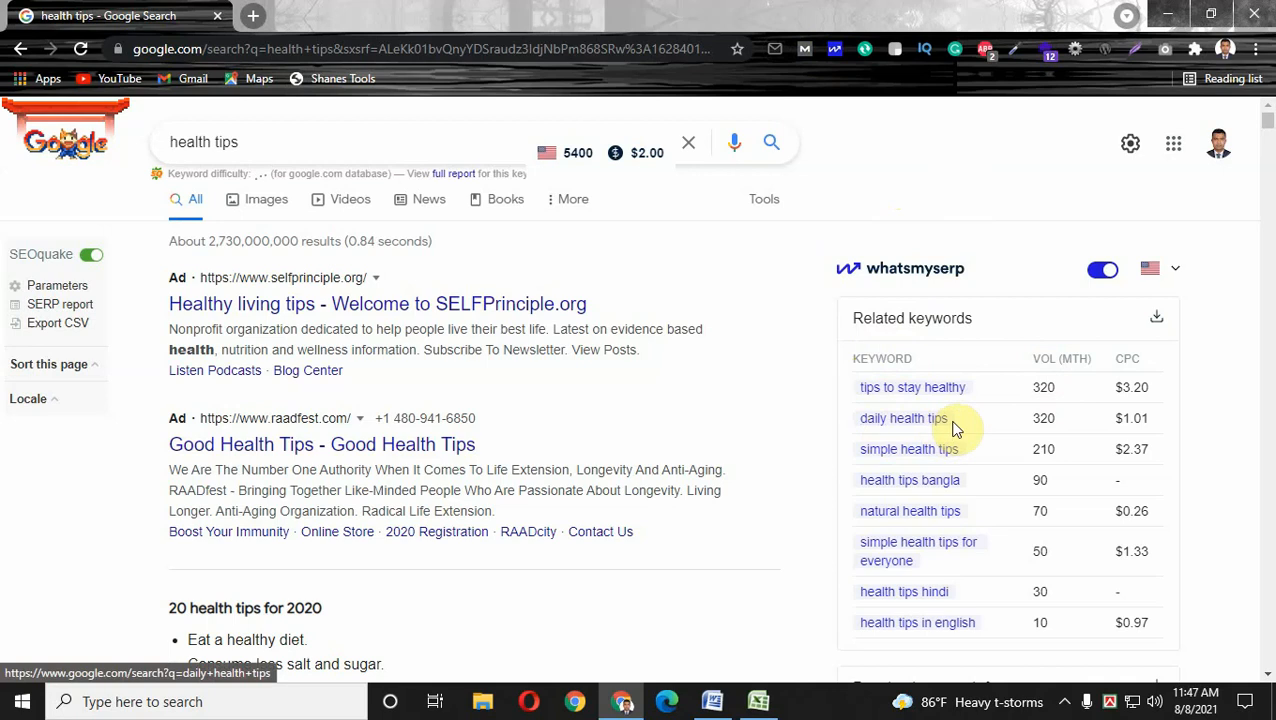
- Copy the keyword "daily health tips" from the whatsmyserp related keywords table
mouse_move(955, 427)
left_mouse_down()
mouse_move(863, 421)
mouse_move(872, 430)
left_mouse_up()
right_click(906, 421)
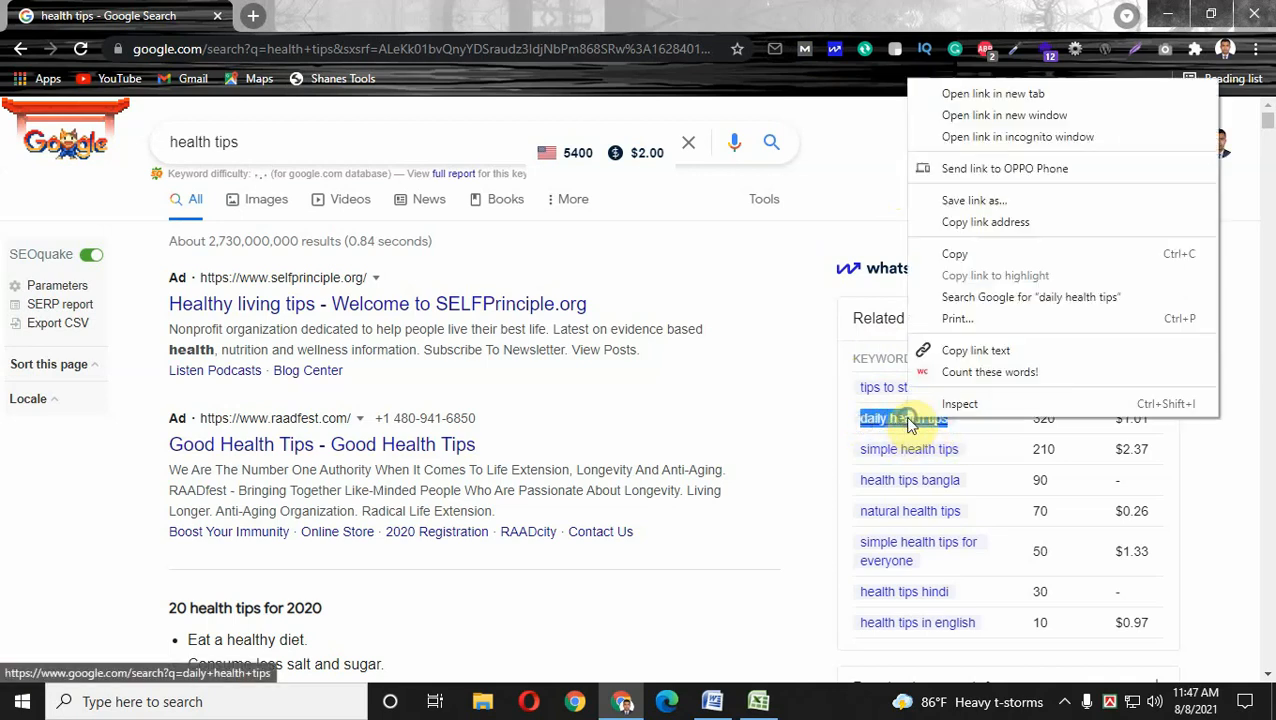
left_click(944, 258)
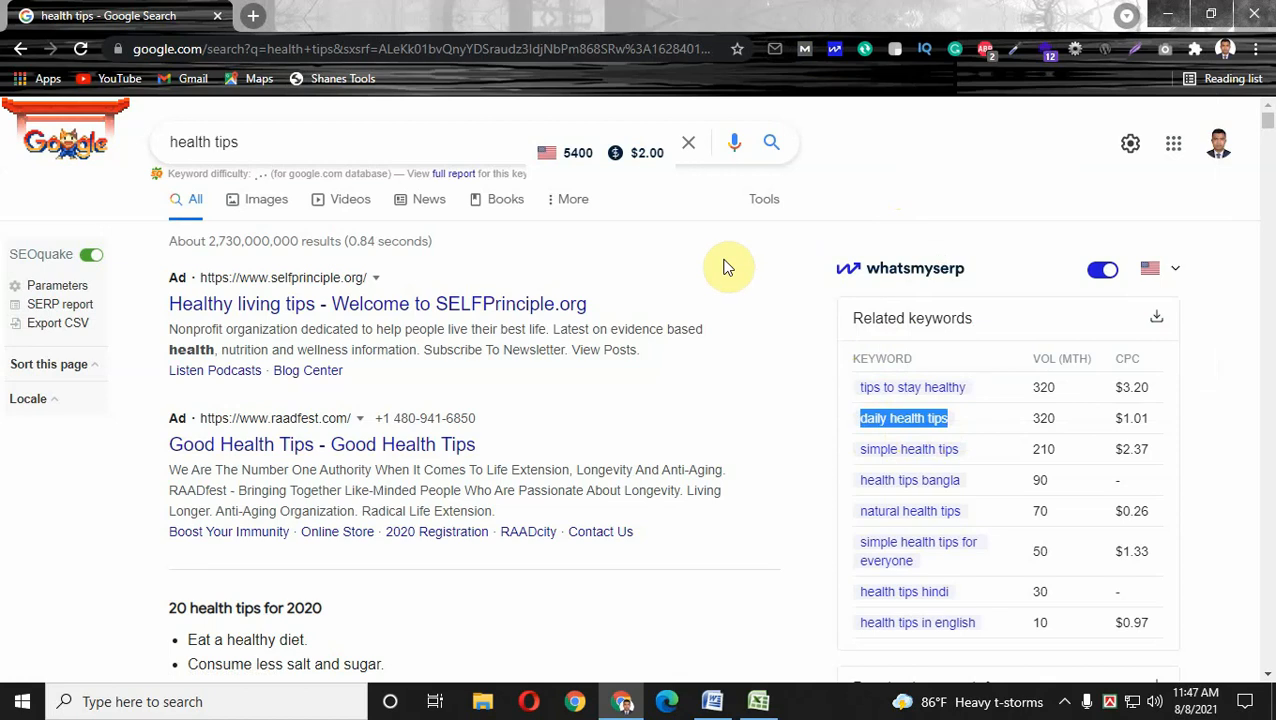
- Minimize the Word and Chrome windows and create a text document on the desktop, keeping its default name
left_click(712, 701)
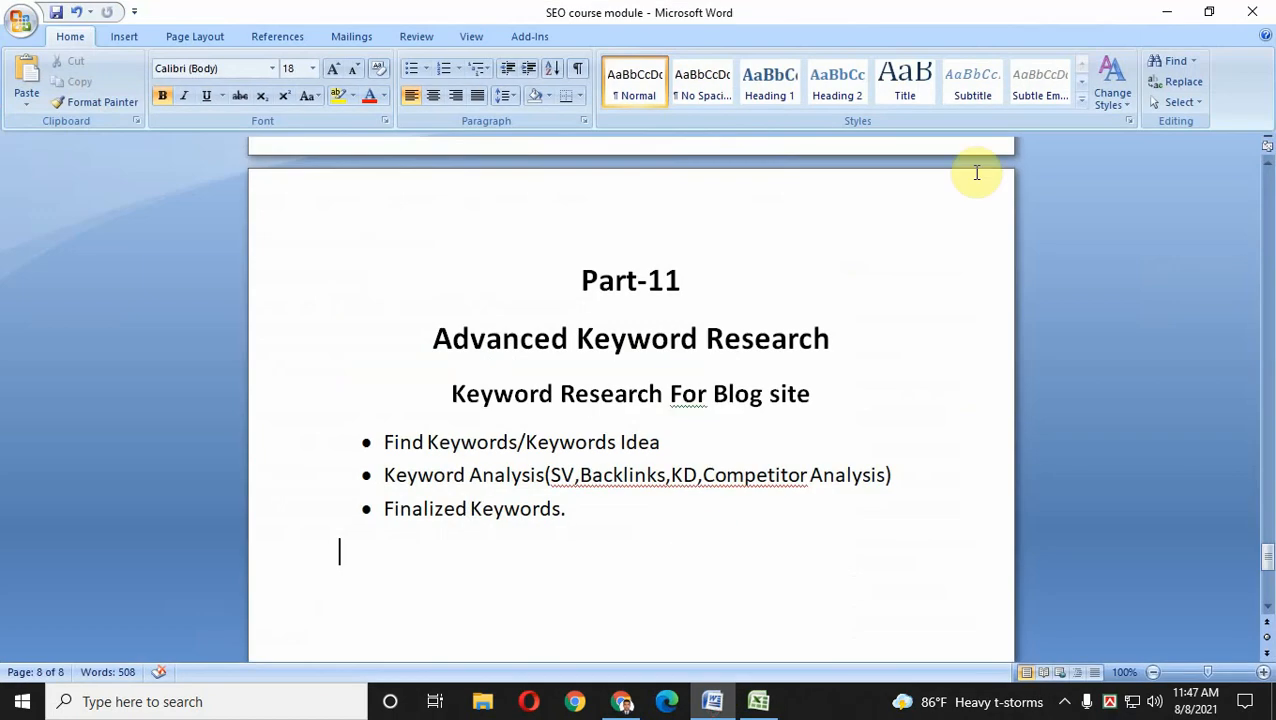
left_click(1165, 13)
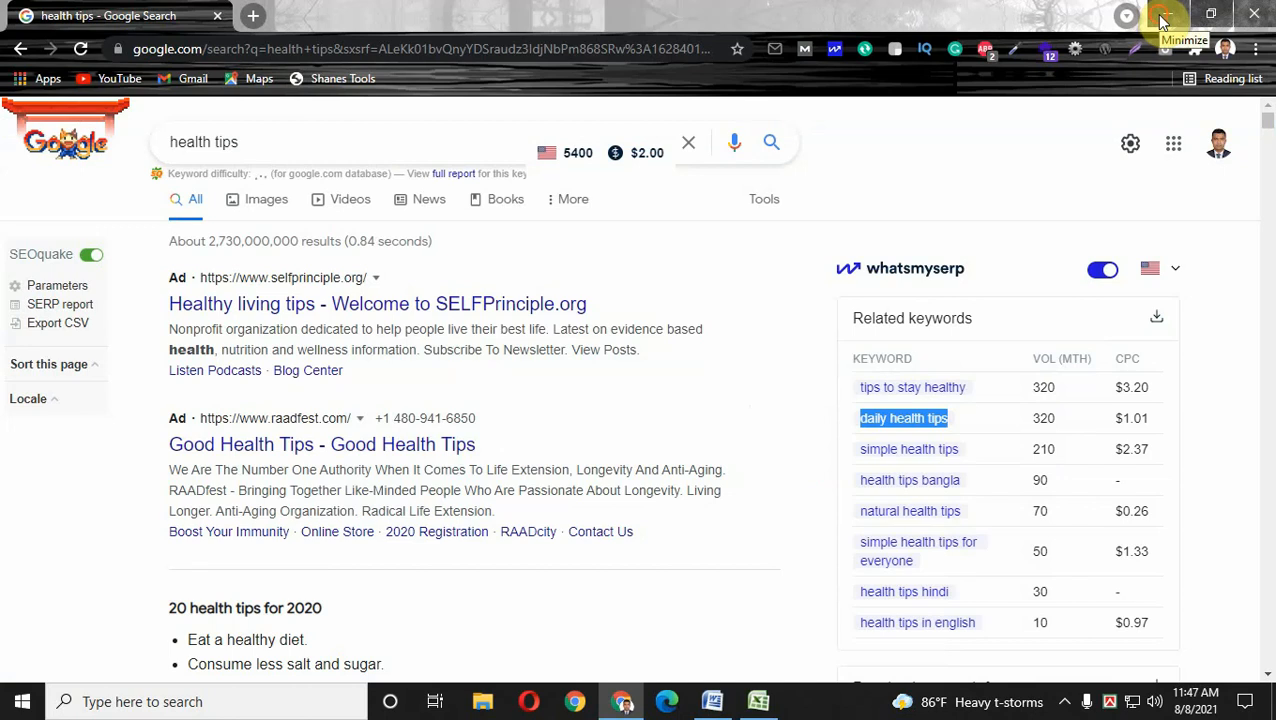
left_click(1163, 20)
right_click(527, 370)
mouse_move(732, 549)
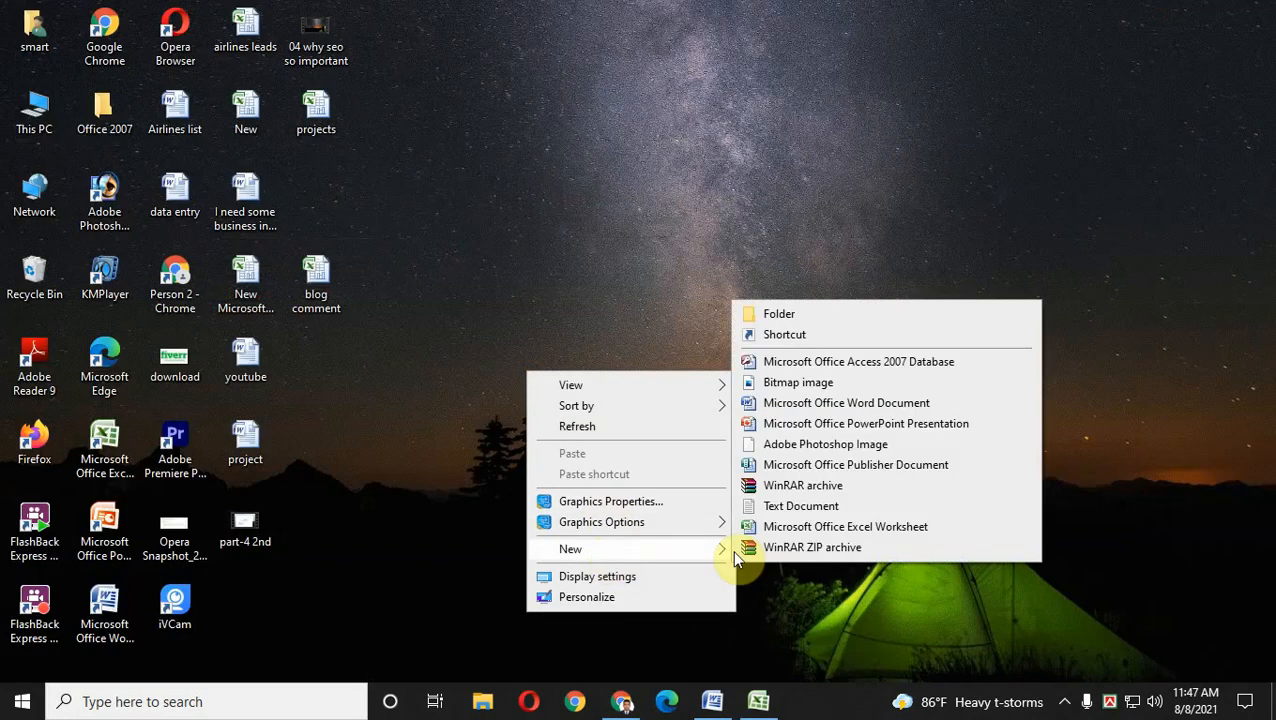
left_click(760, 506)
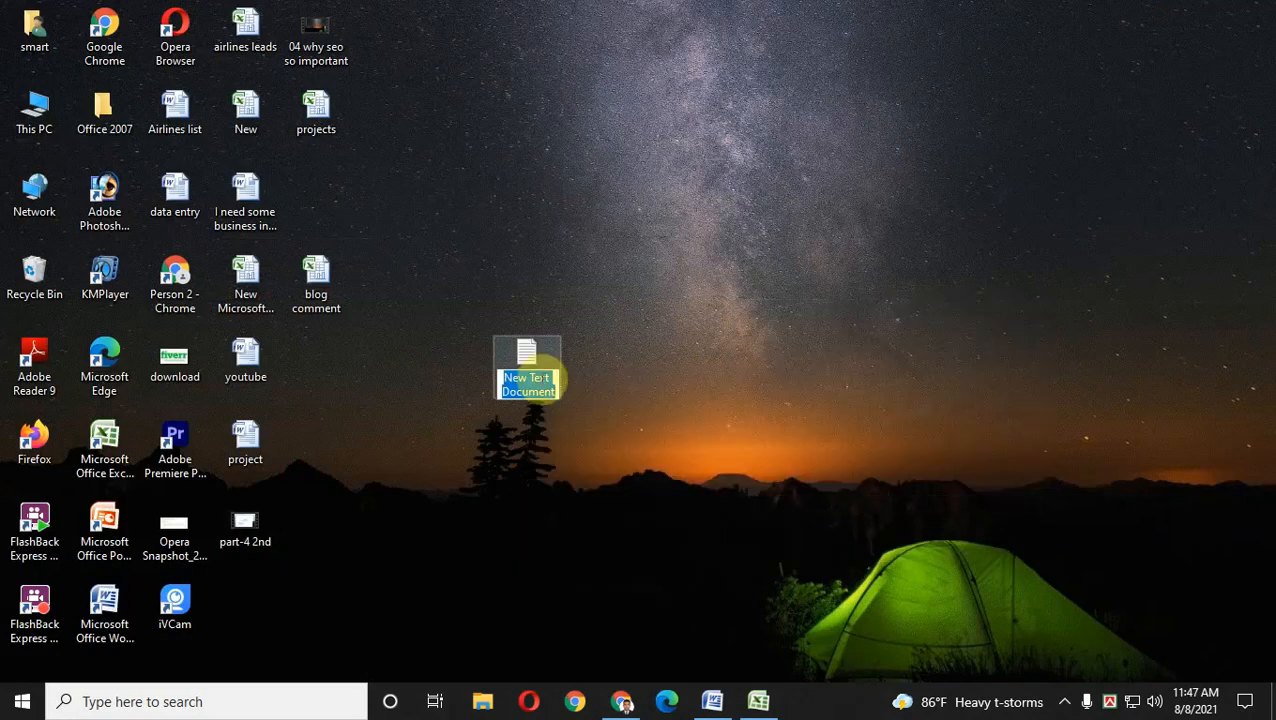
key("Return")
- Open the new text document maximized in Notepad and paste "daily health tips" as the first line, followed by a line break
double_click(540, 382)
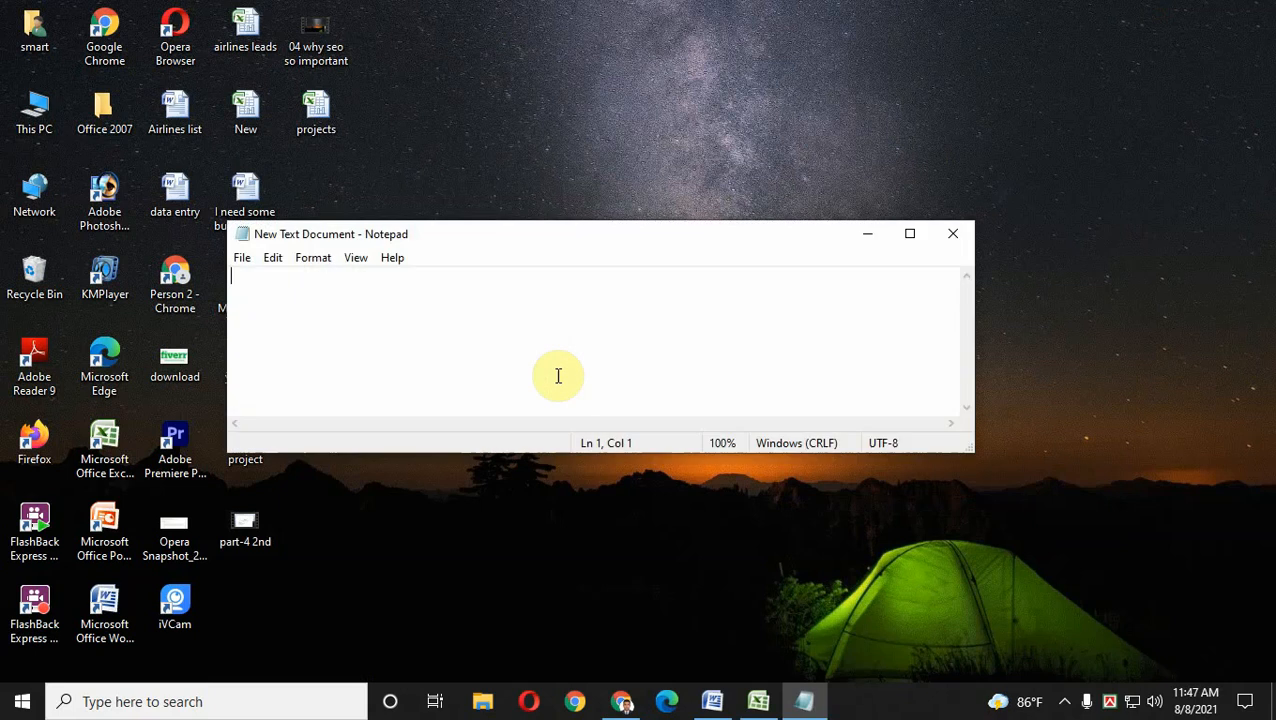
left_click(908, 233)
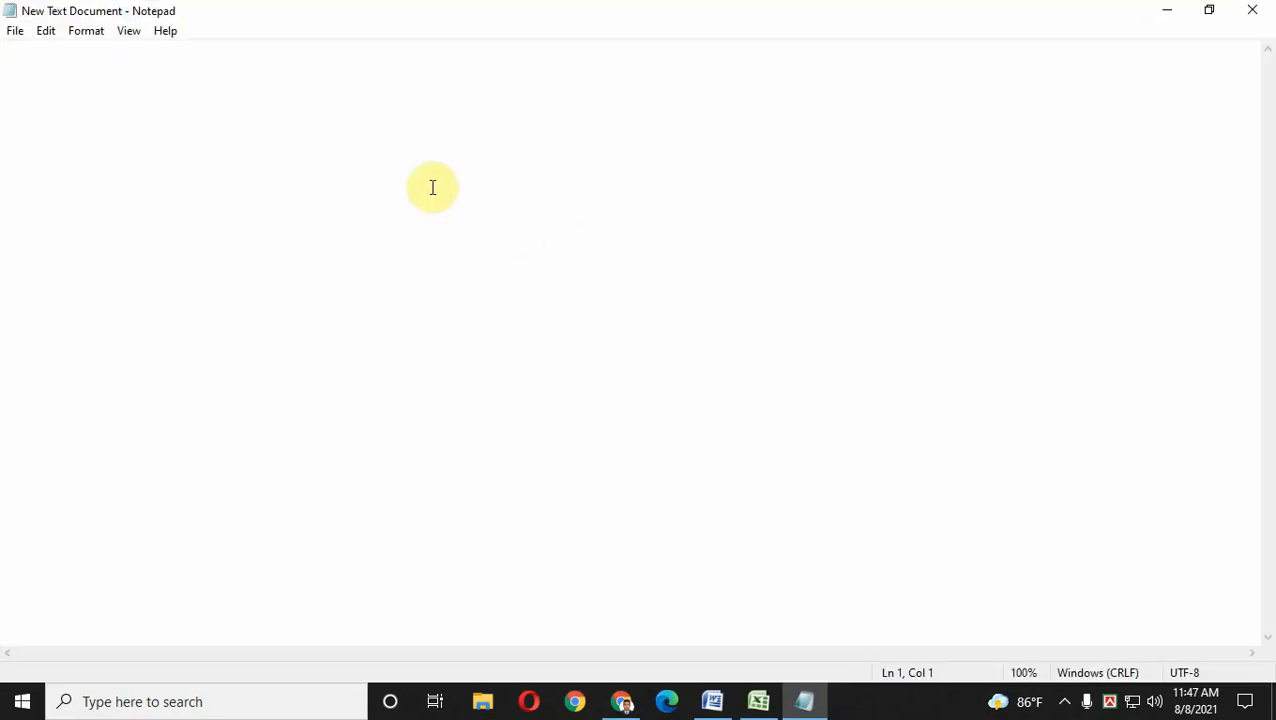
right_click(386, 176)
left_click(469, 257)
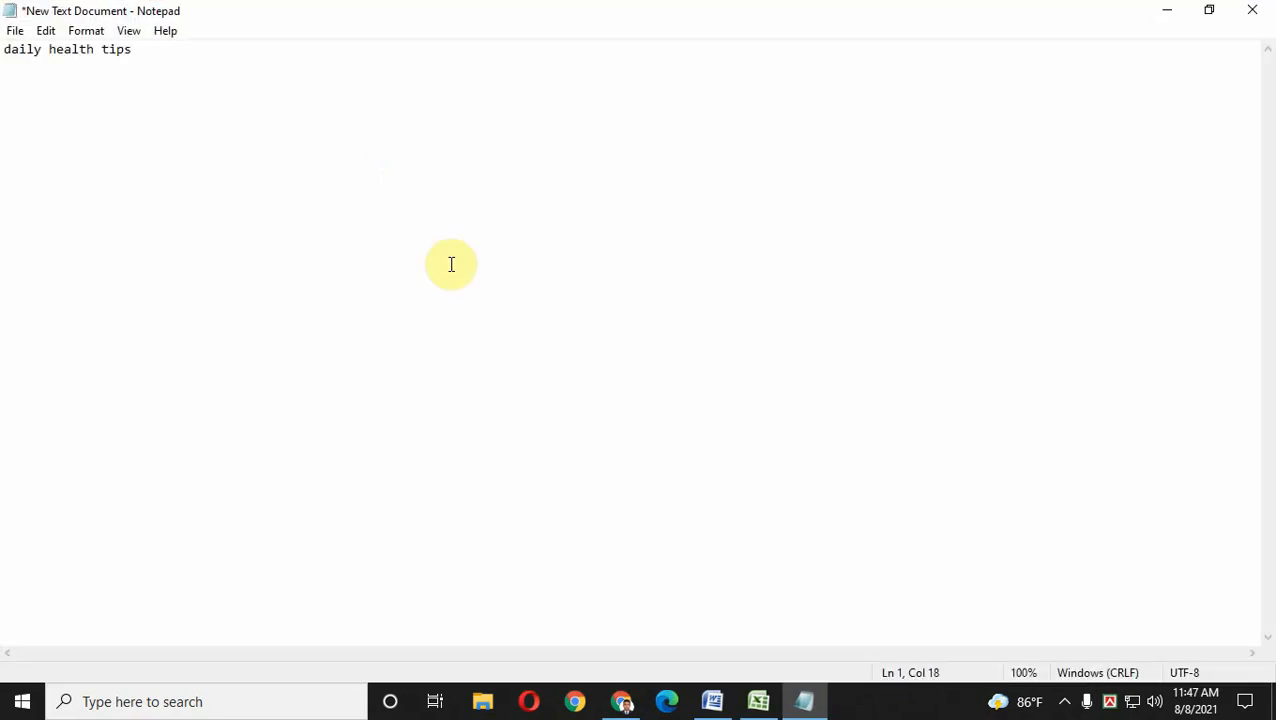
key("Return")
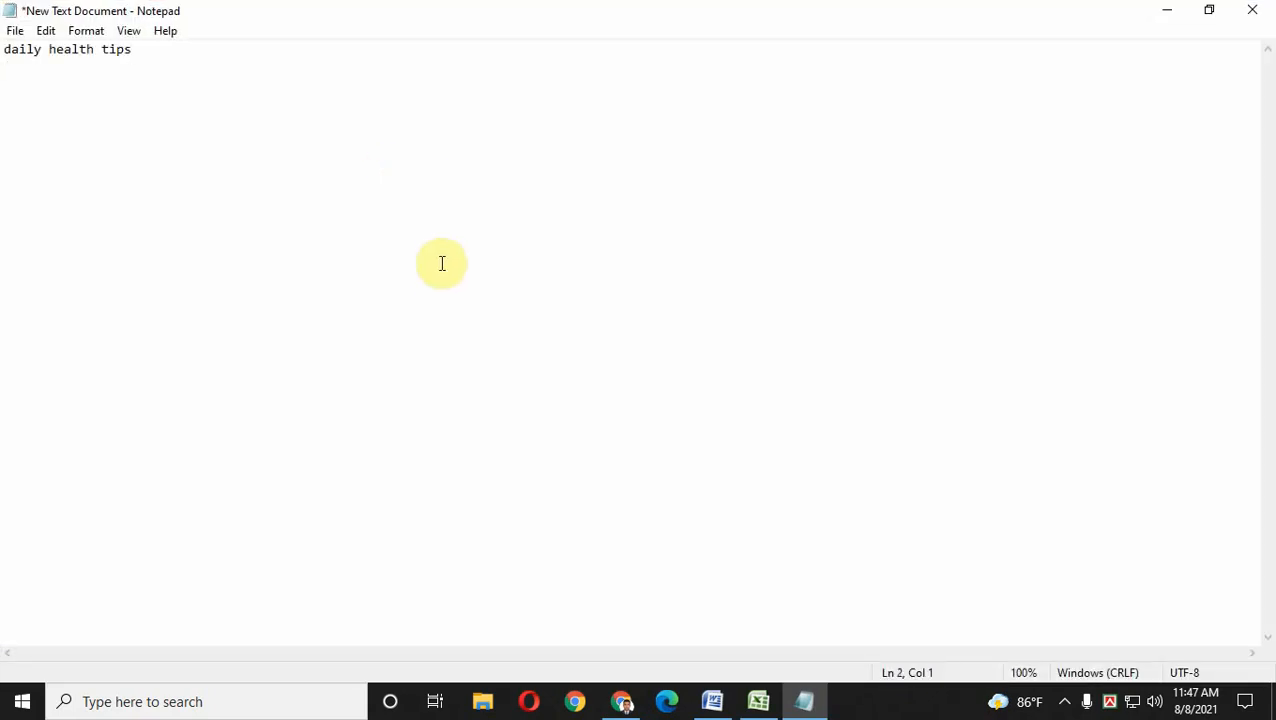
- Return to Chrome, search the suggested keyword "health tips for men" and copy it from the search box
left_click(623, 701)
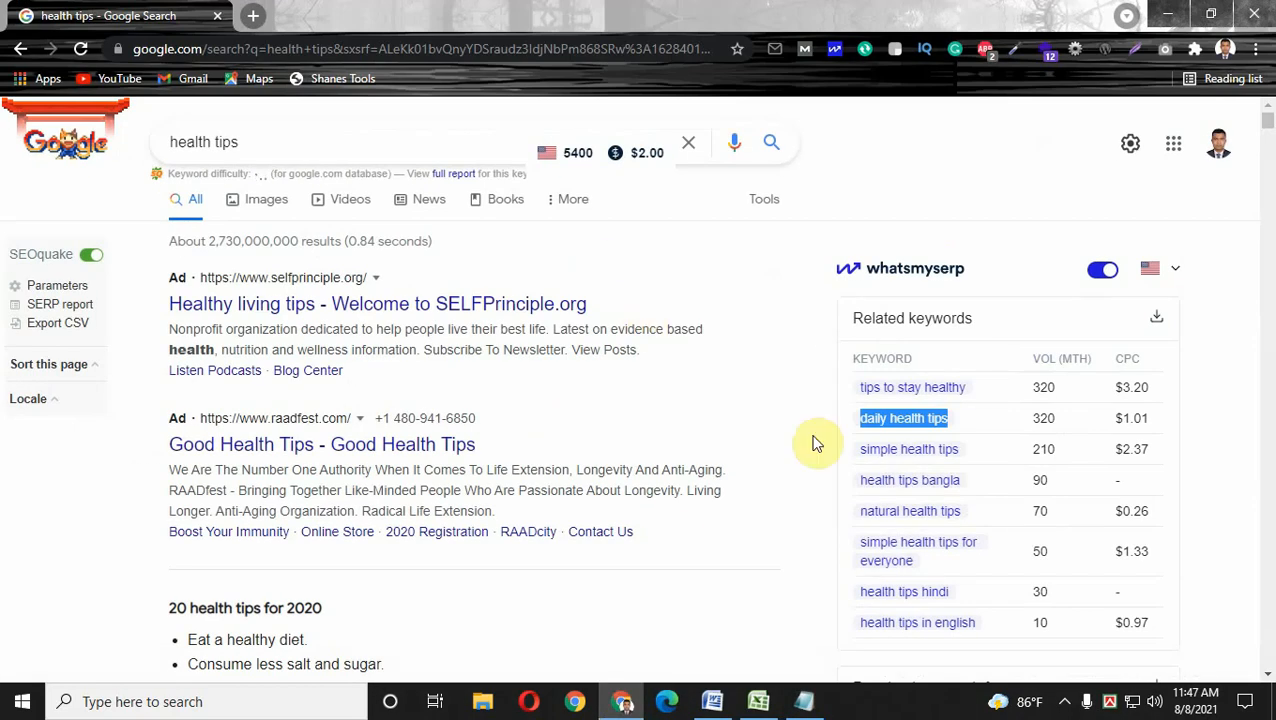
left_click(262, 133)
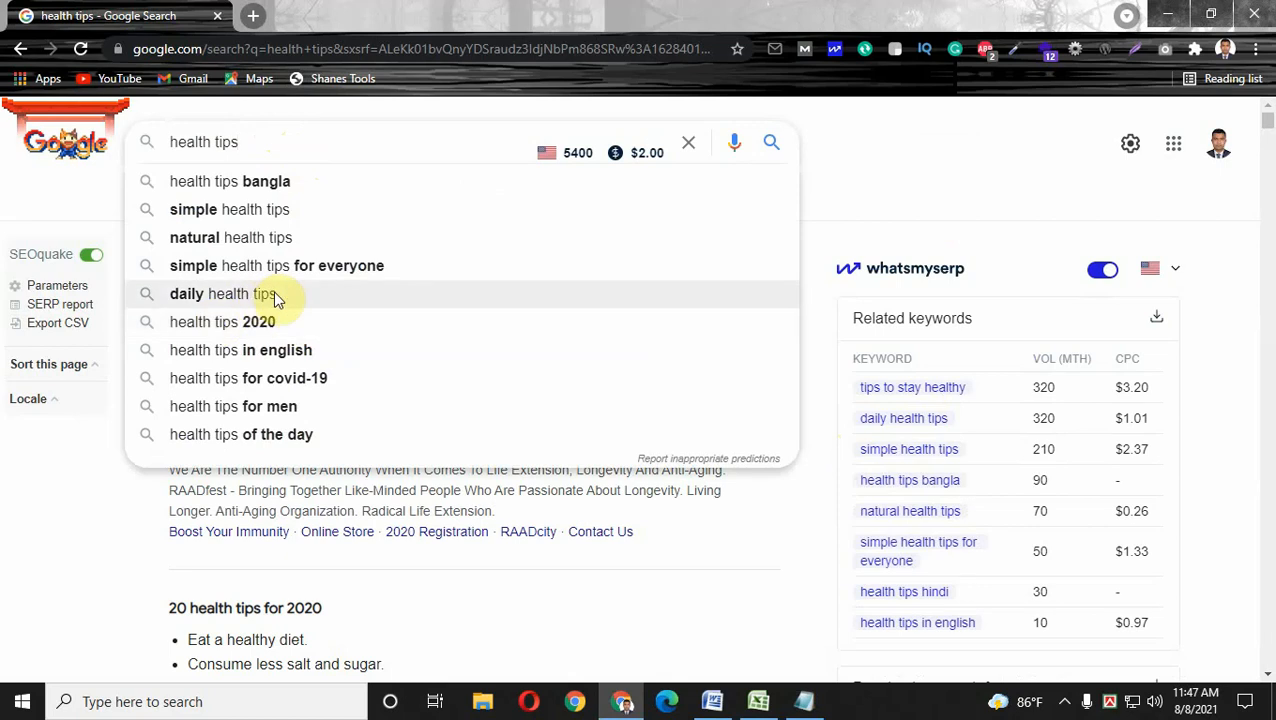
left_click(293, 407)
left_click_drag(299, 140, 160, 140)
right_click(258, 147)
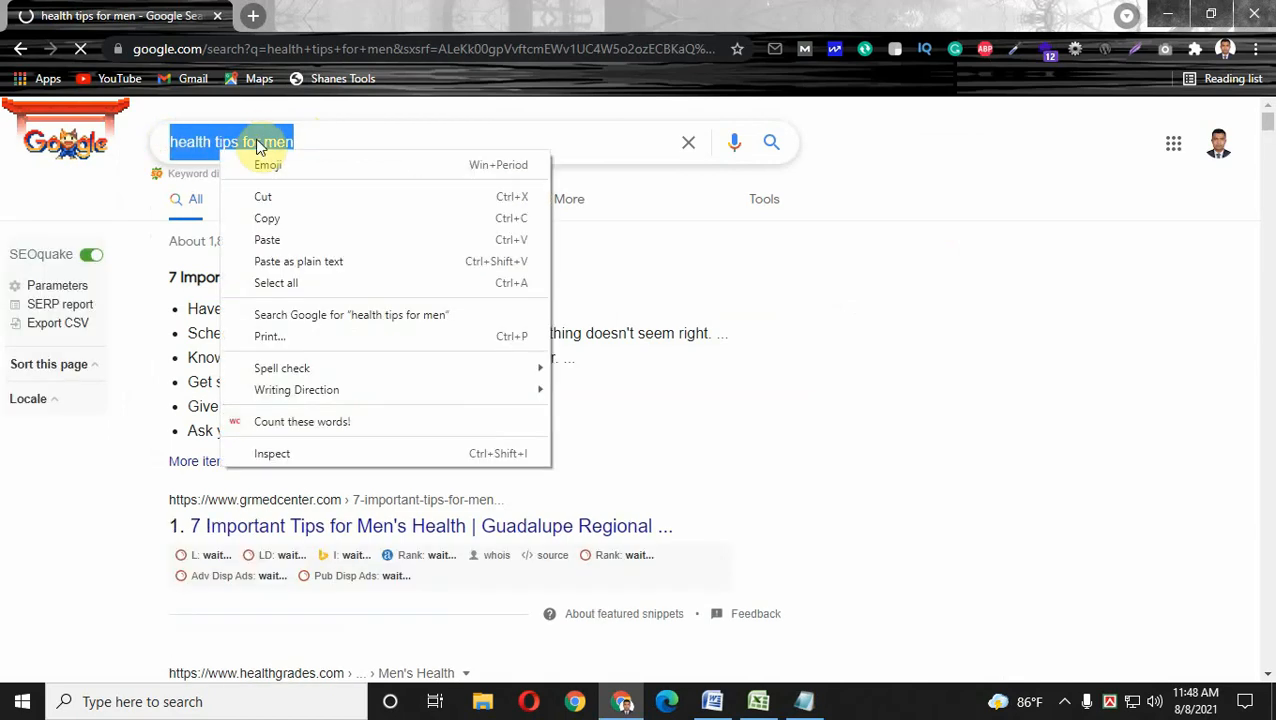
left_click(265, 220)
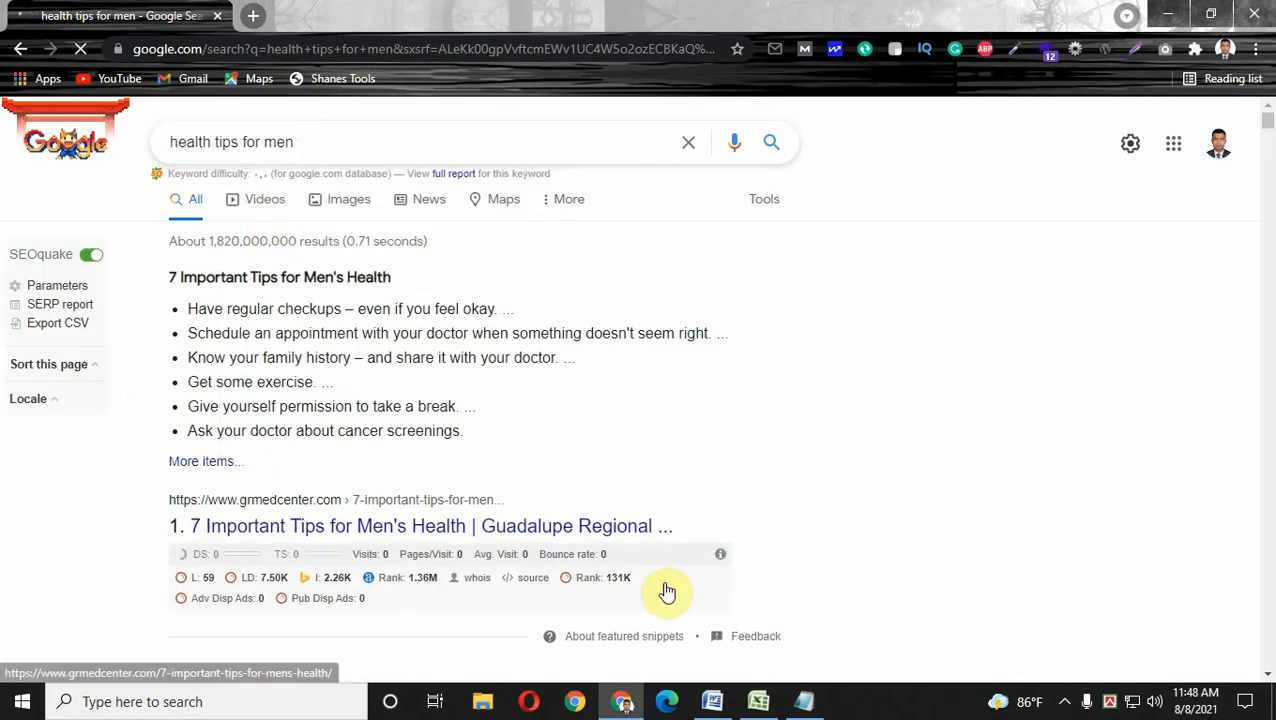
- Switch to Notepad and paste "health tips for men" on the second line of the keyword list
left_click(804, 701)
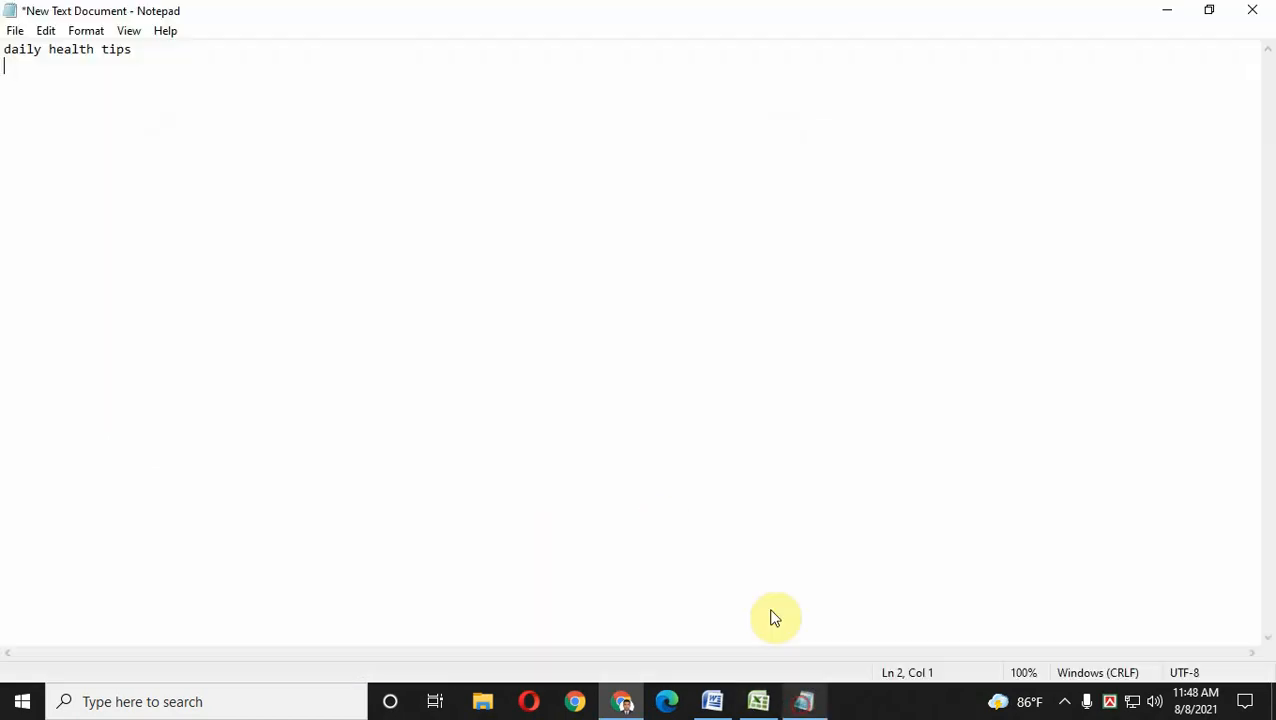
right_click(33, 77)
left_click(97, 159)
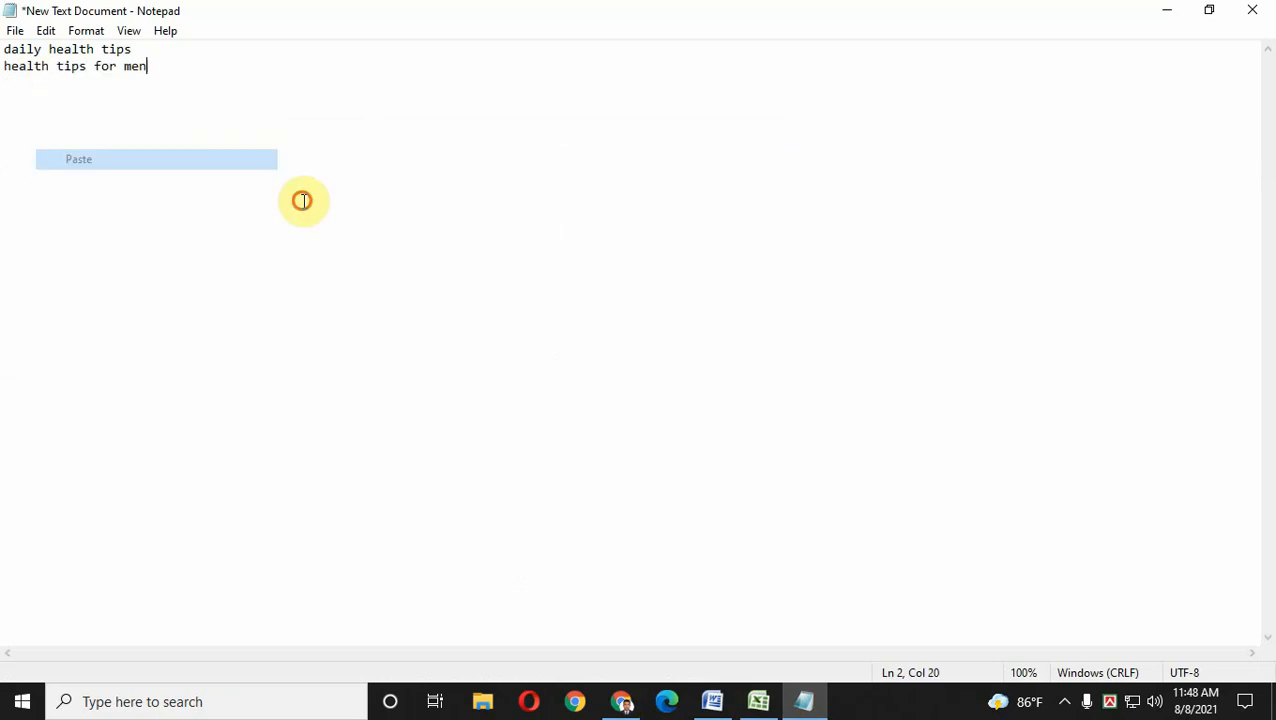
- Return to Chrome, search the suggested keyword "health tips for women" and copy it from the search box
left_click(630, 704)
left_click(348, 143)
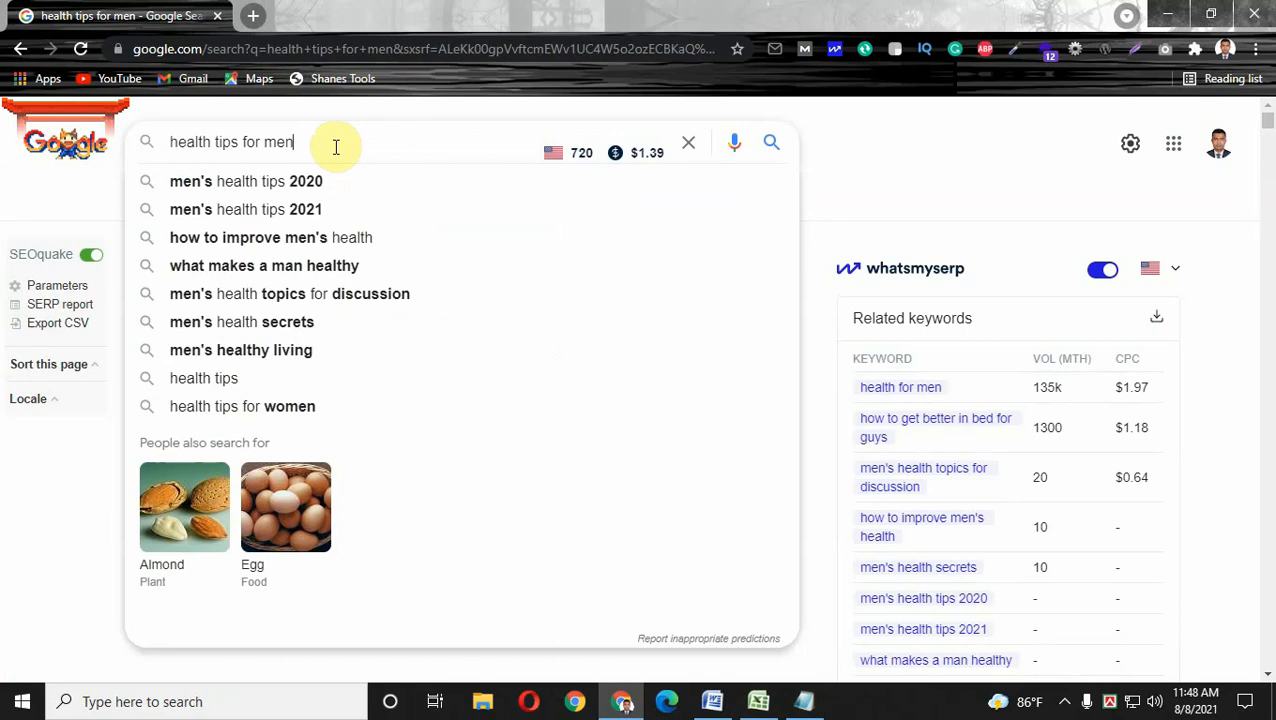
left_click(256, 406)
left_click_drag(322, 142, 170, 143)
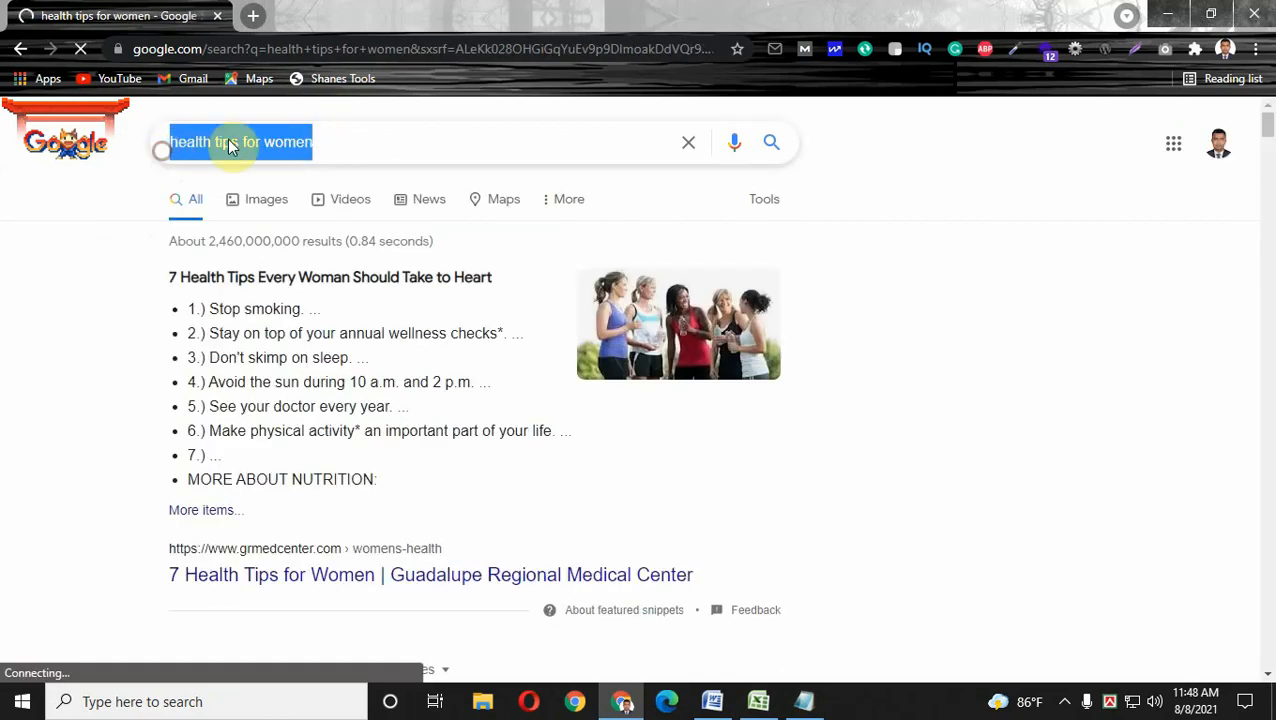
right_click(251, 142)
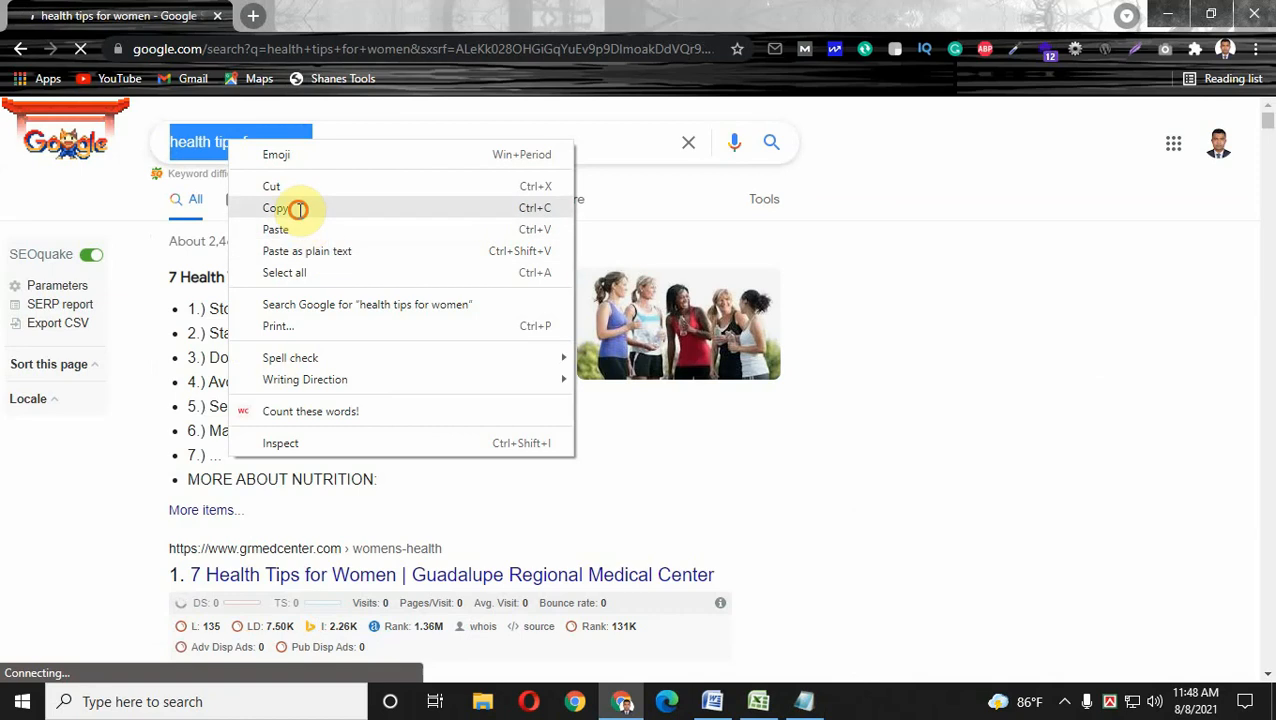
left_click(299, 208)
- Switch to Notepad and paste "health tips for women" on a new third line of the keyword list
left_click(802, 703)
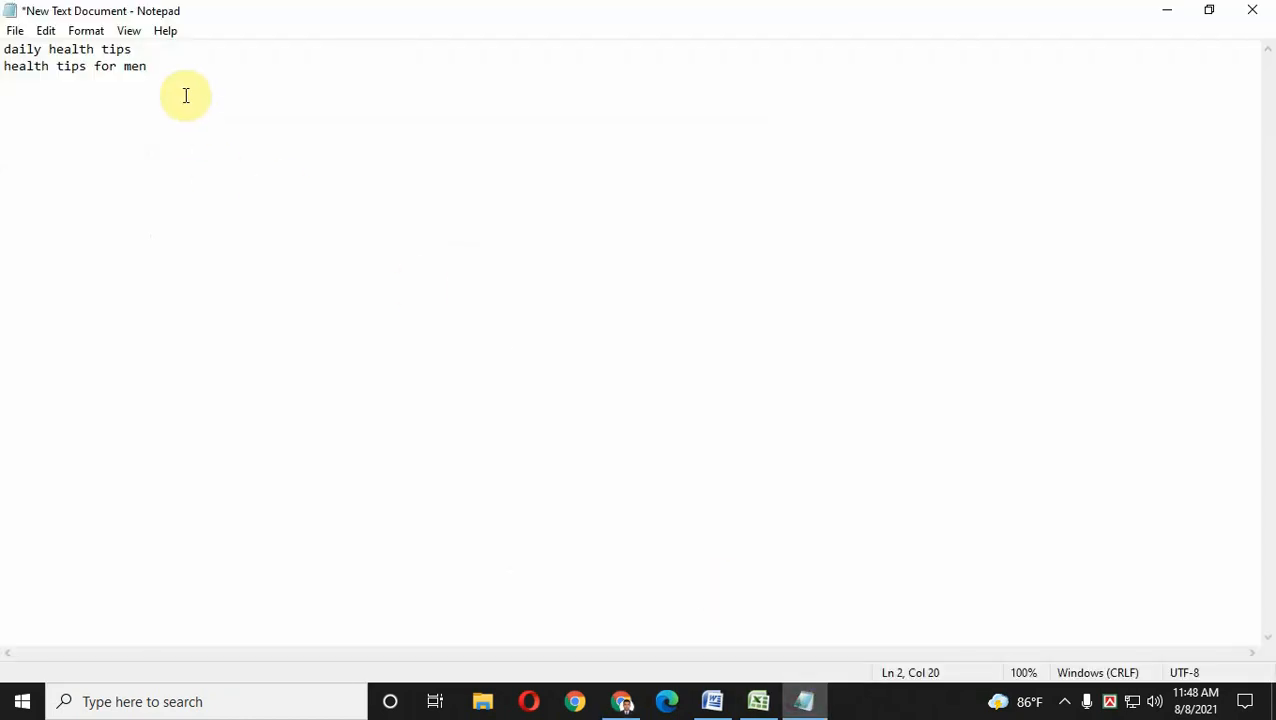
key("Return")
right_click(40, 83)
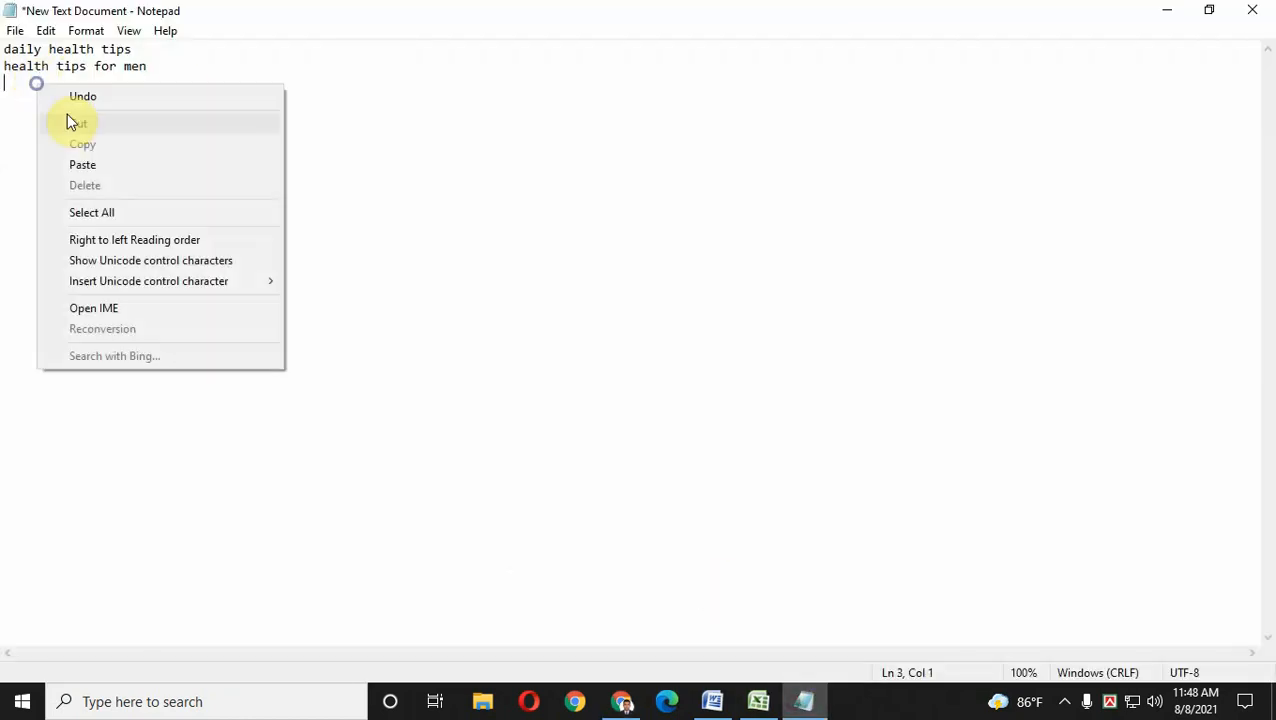
left_click(83, 162)
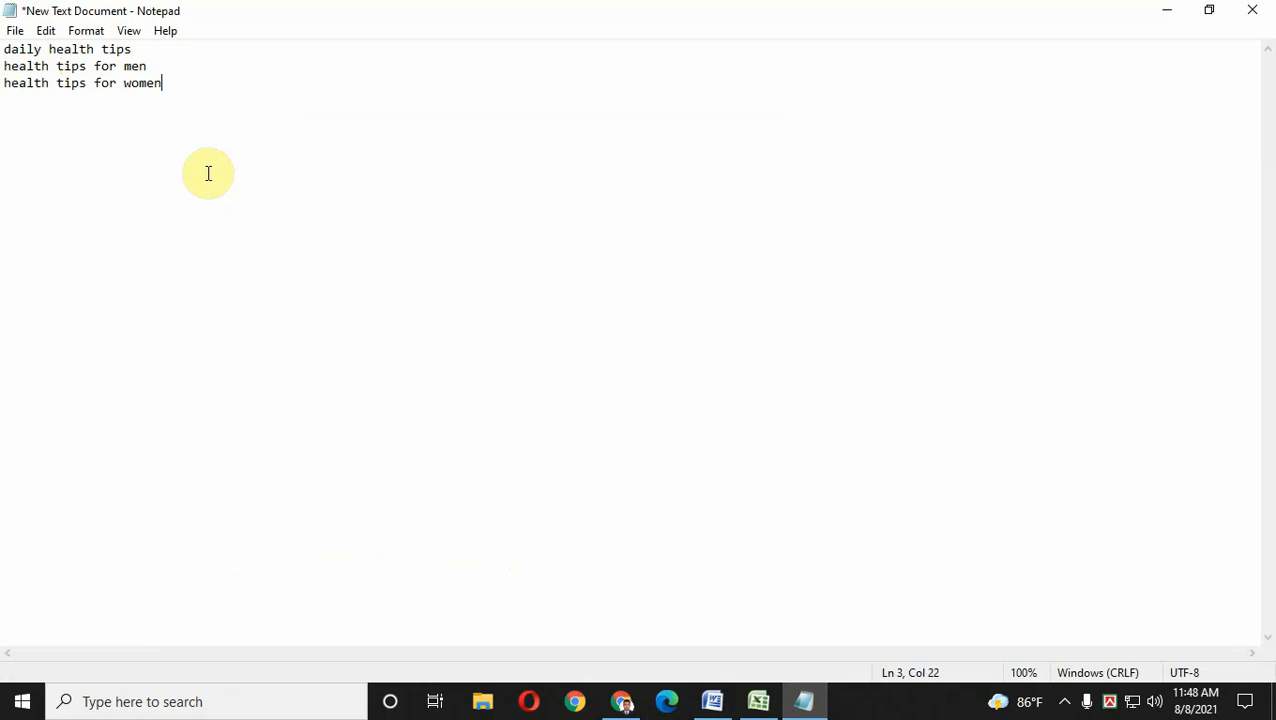
- Save the keyword list, and return to Chrome to review the related keywords for "health tips for women"
key("ctrl+s")
left_click(623, 703)
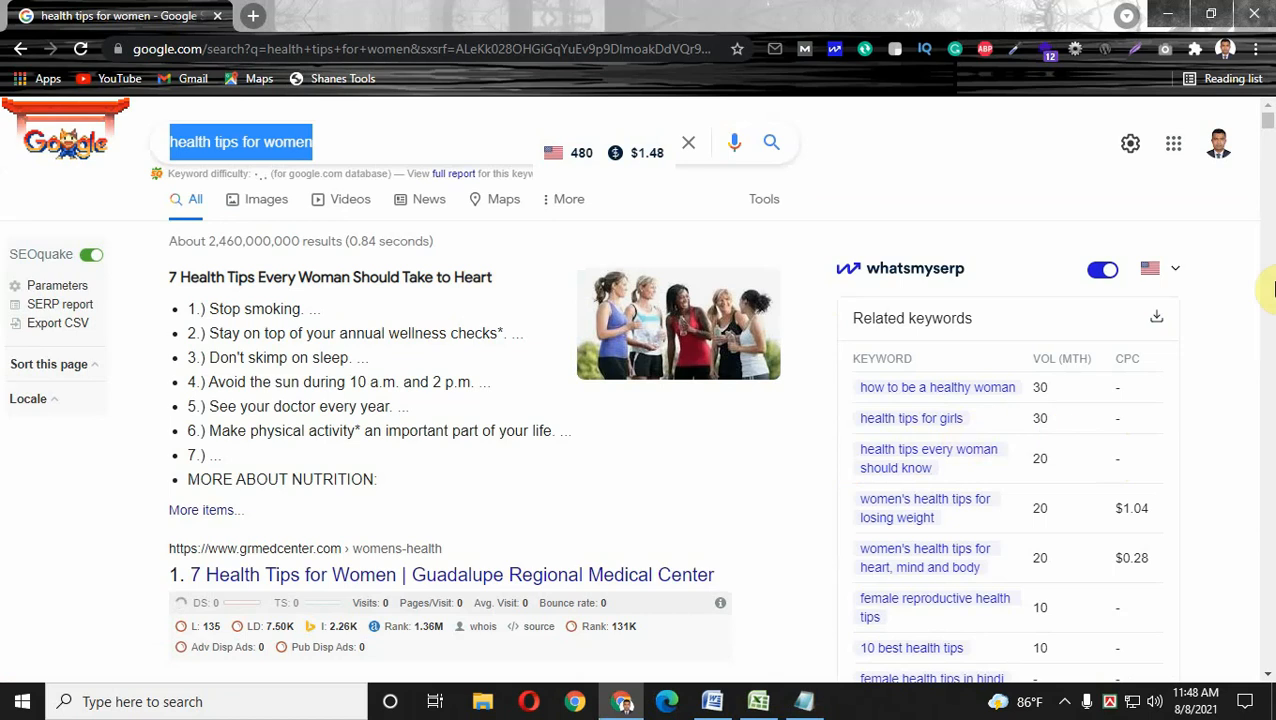
scroll(1268, 127, "down", 1)
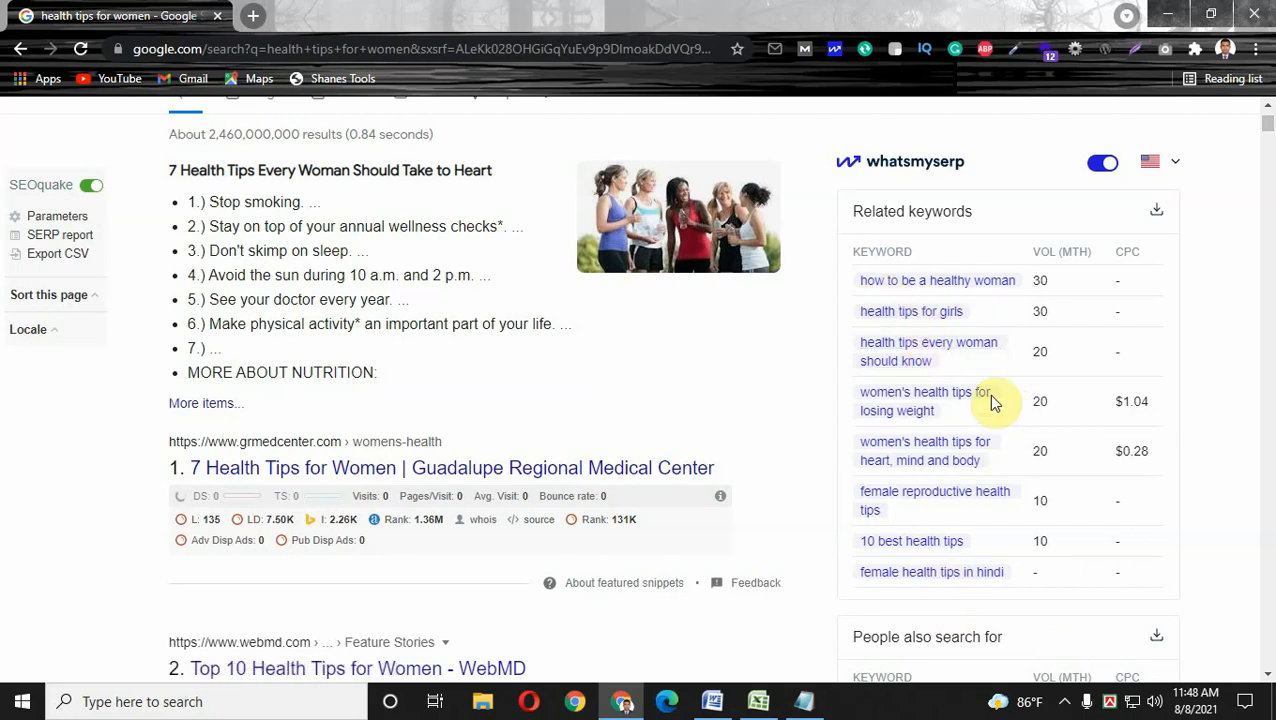
scroll(1268, 145, "up", 2)
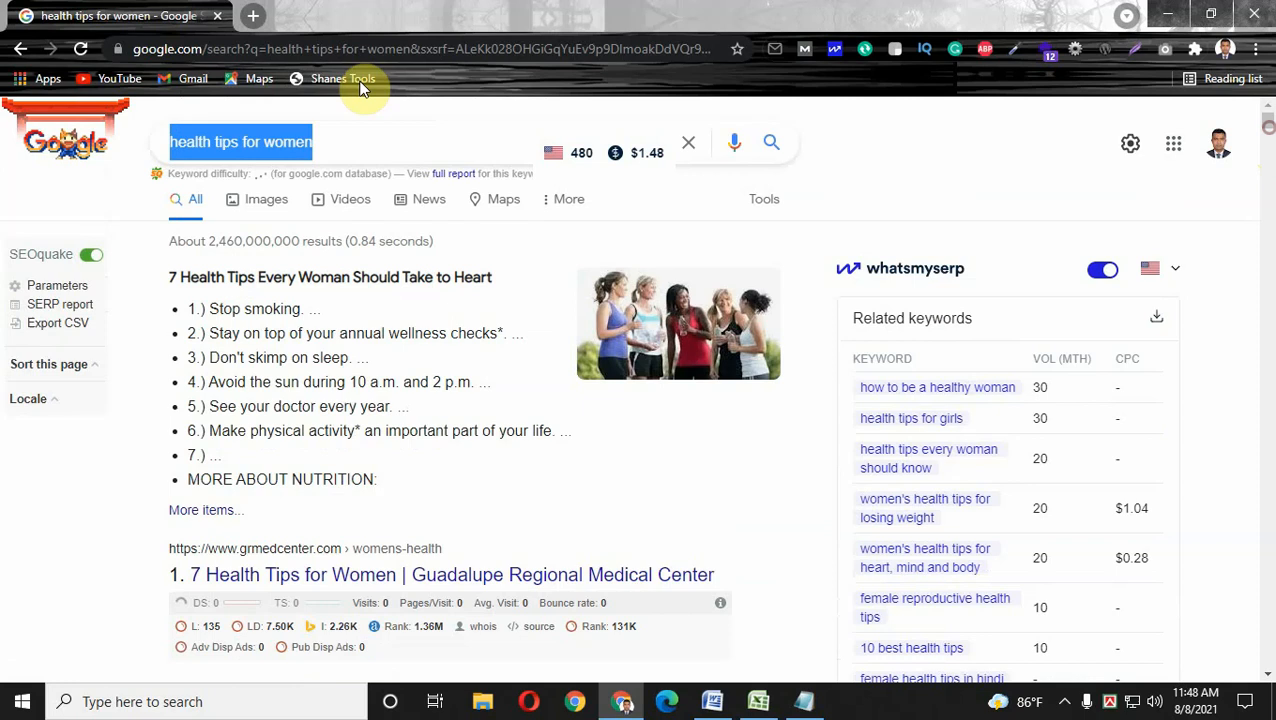
- Shorten the search query to "health tips", search the suggestion "health tips for men", and show its search suggestions
left_click(373, 141)
key("BackSpace")
key("BackSpace")
key("BackSpace")
key("BackSpace")
key("BackSpace")
key("BackSpace")
key("BackSpace")
key("BackSpace")
key("BackSpace")
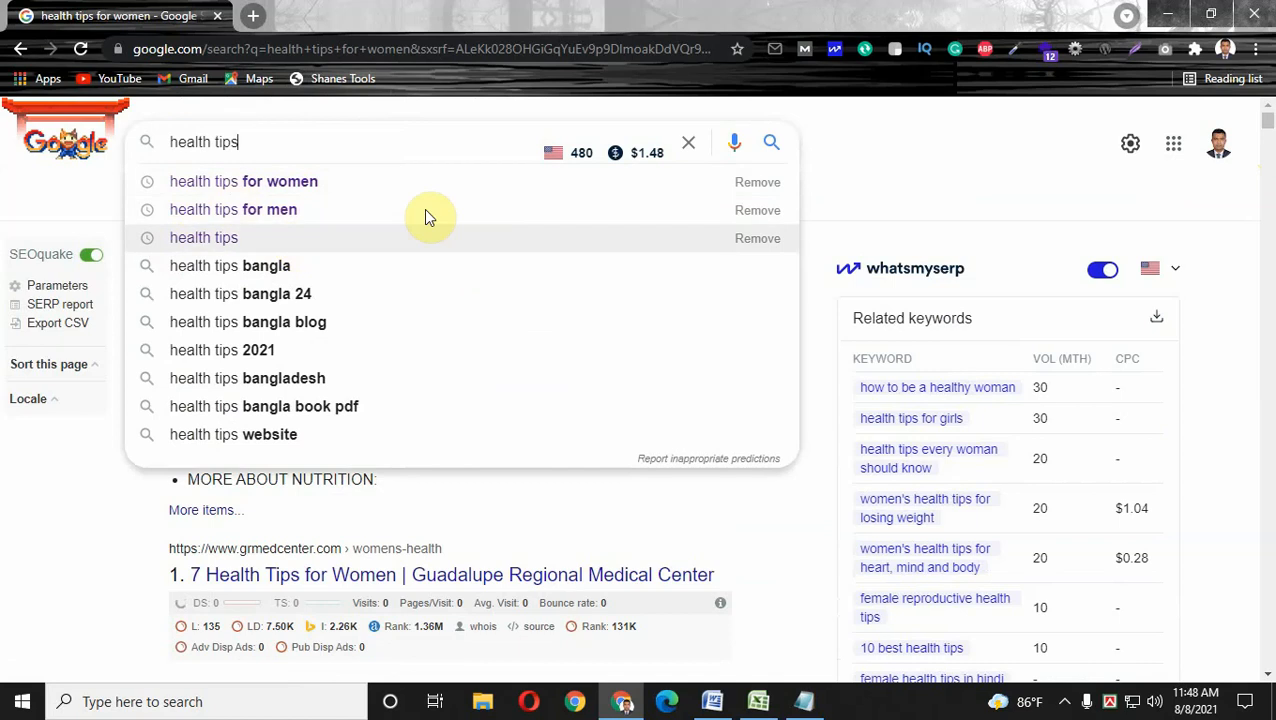
left_click(320, 209)
left_click(315, 136)
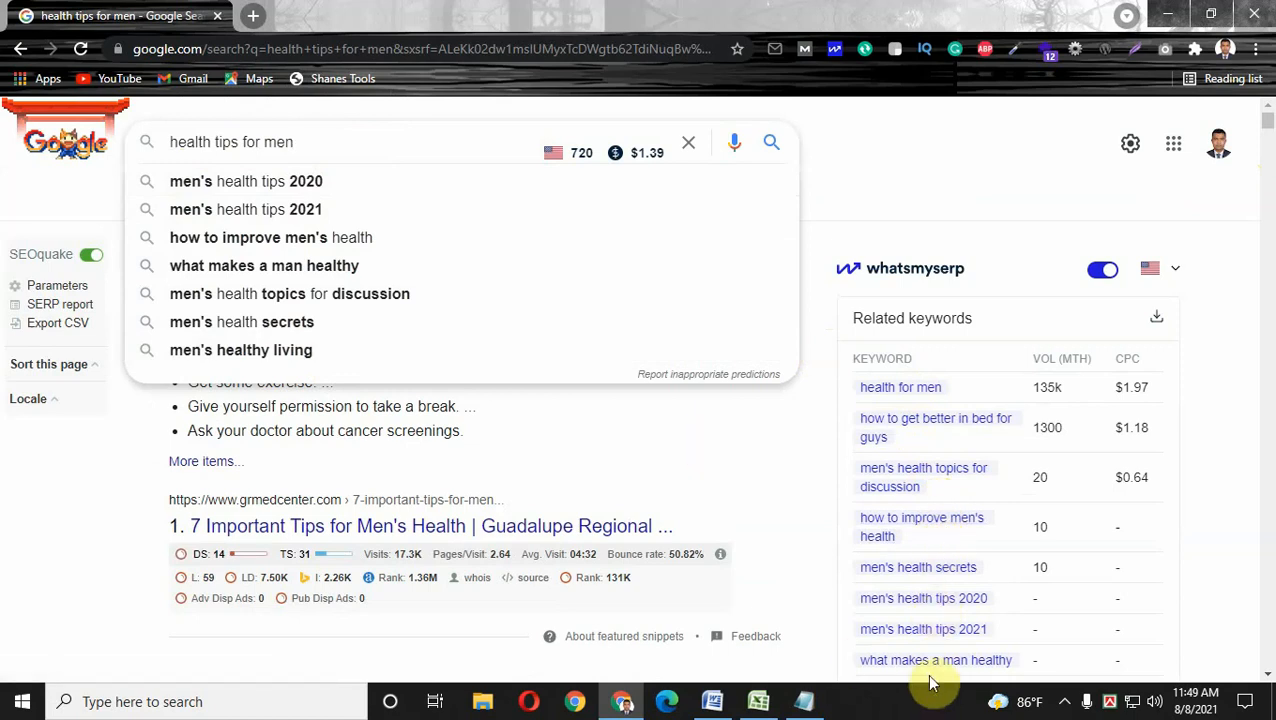
- Switch to Notepad and copy "daily health tips" from the first line of the keyword list
left_click(804, 701)
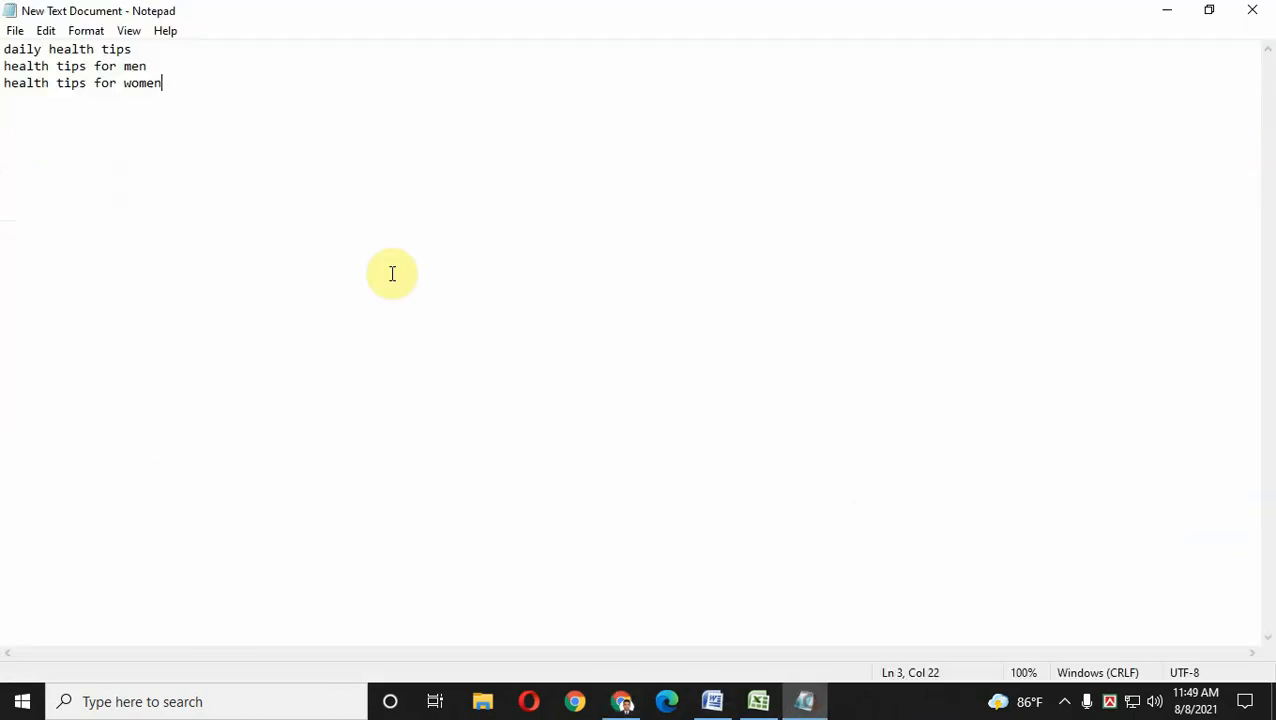
left_click_drag(165, 50, 3, 49)
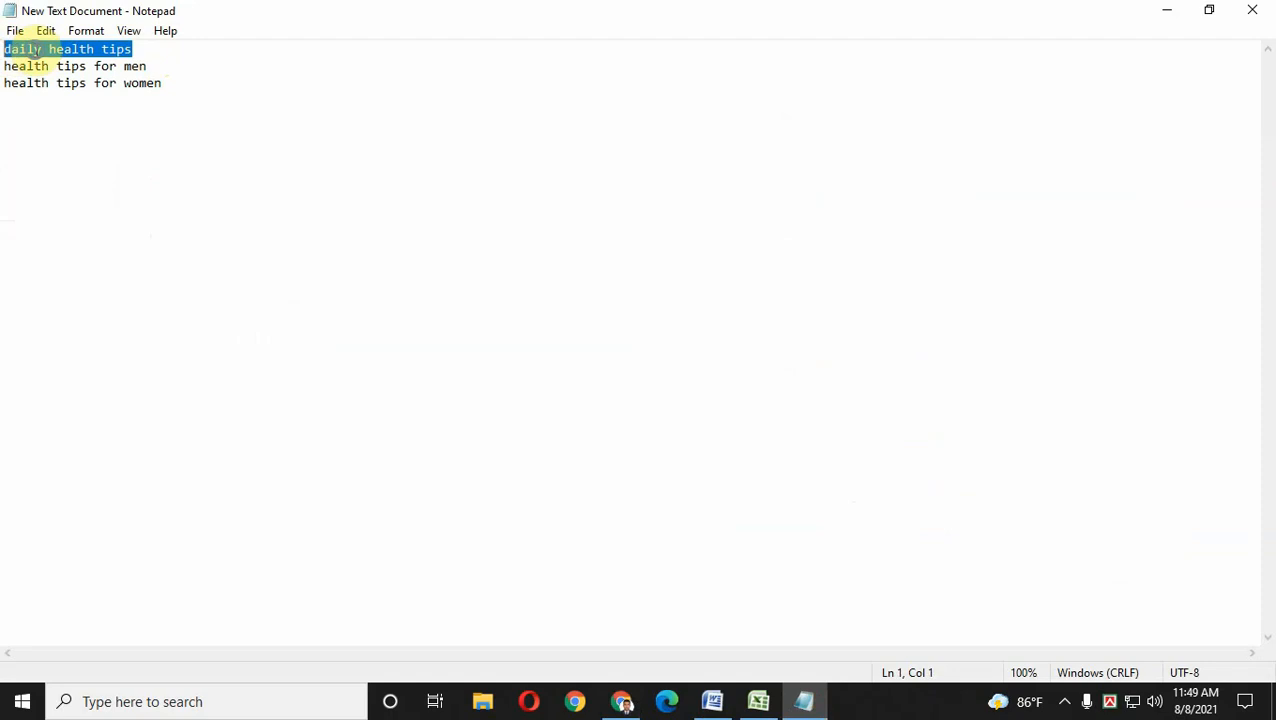
right_click(35, 48)
left_click(71, 110)
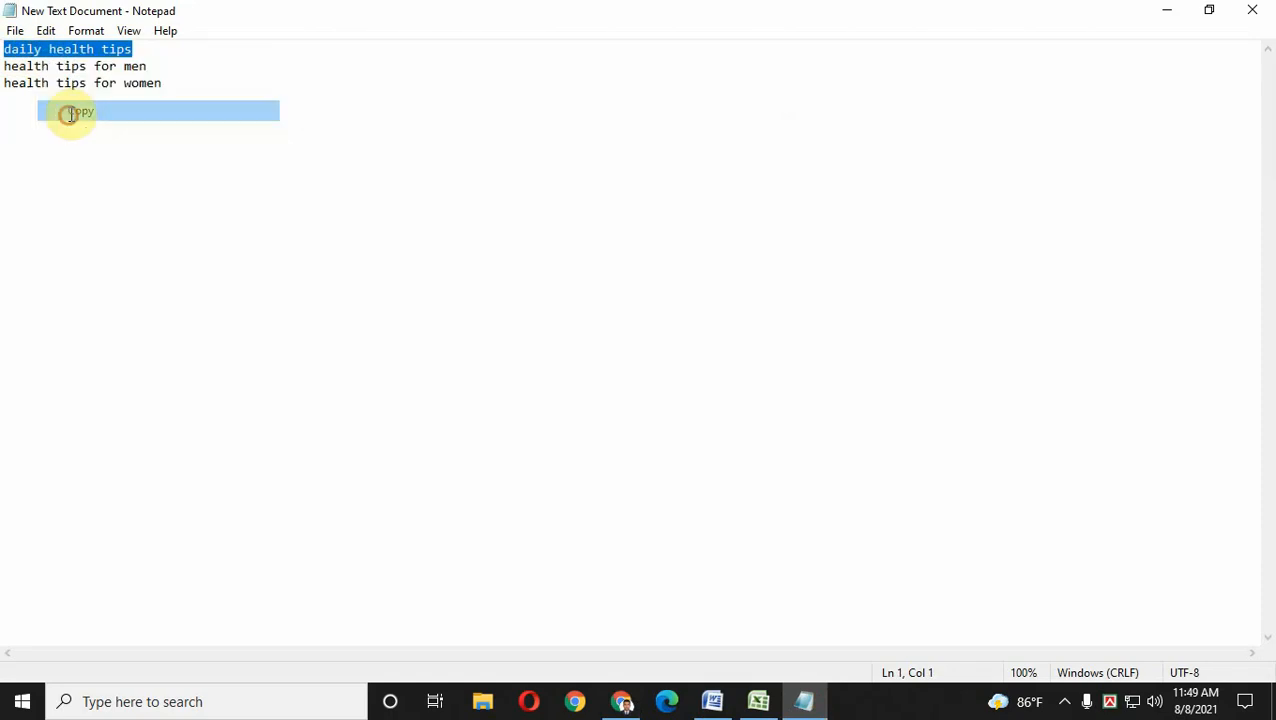
- Return to Chrome, replace the search query with the copied "daily health tips", and run the search
left_click(618, 703)
left_click_drag(339, 130, 137, 142)
right_click(198, 147)
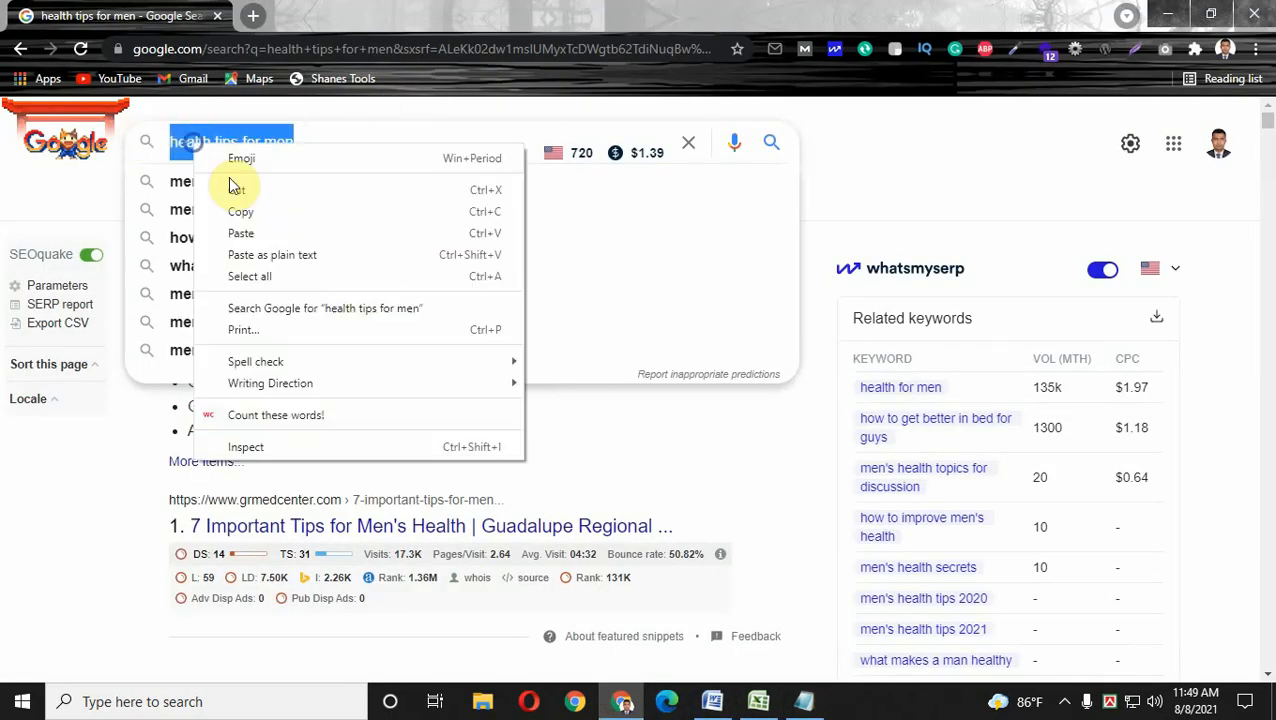
left_click(239, 233)
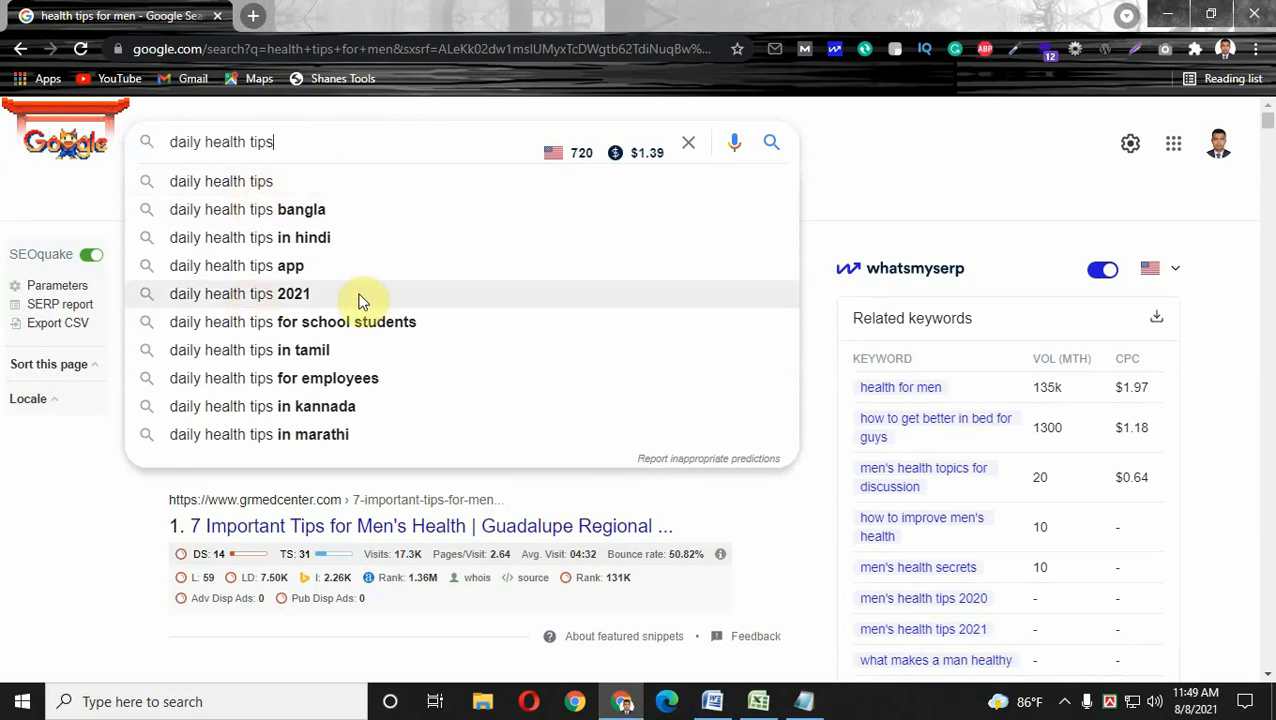
key("Return")
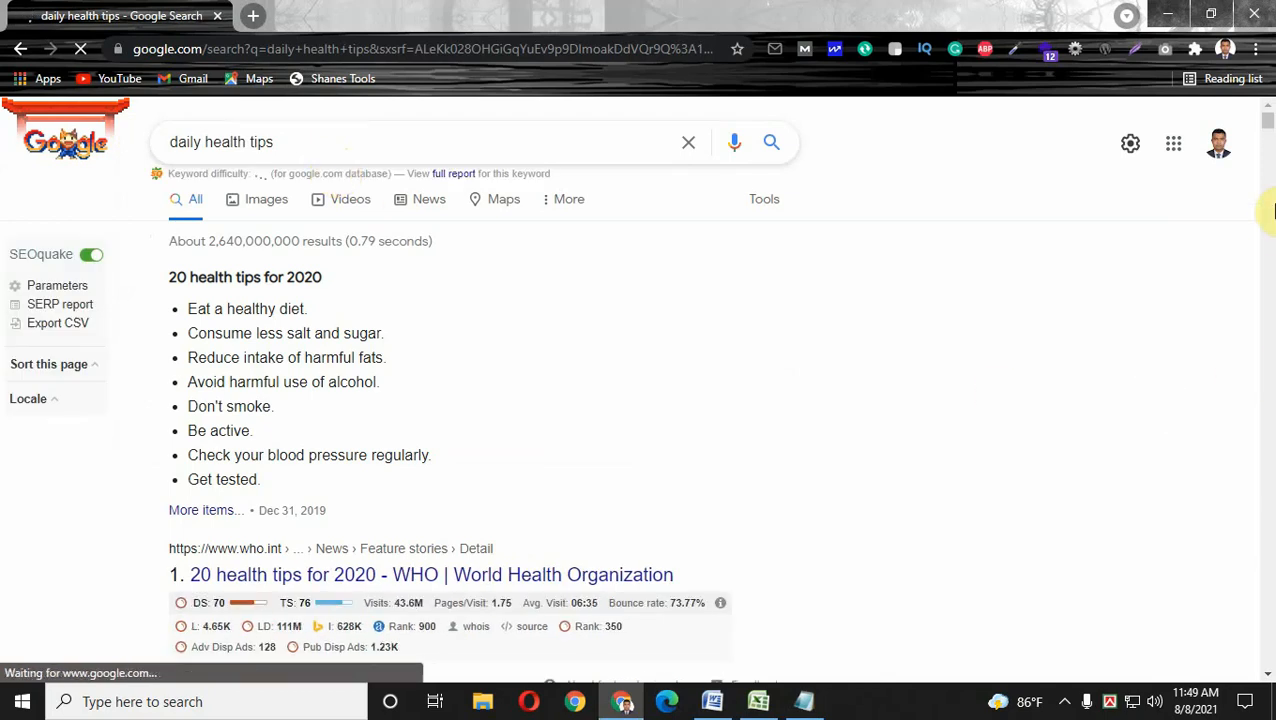
- Copy "simple health tips for everyday living" from the related searches at the end of the results page
left_click_drag(1270, 120, 1262, 682)
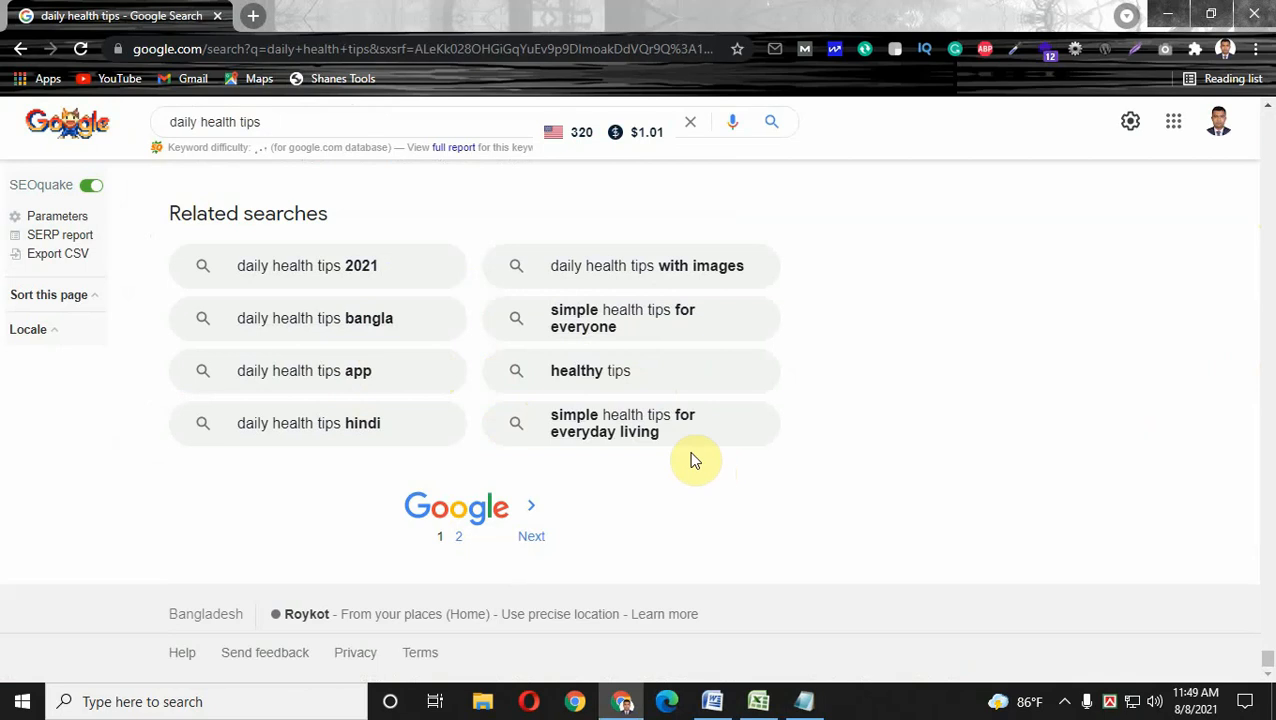
mouse_move(689, 447)
left_mouse_down()
mouse_move(558, 434)
mouse_move(549, 415)
left_mouse_up()
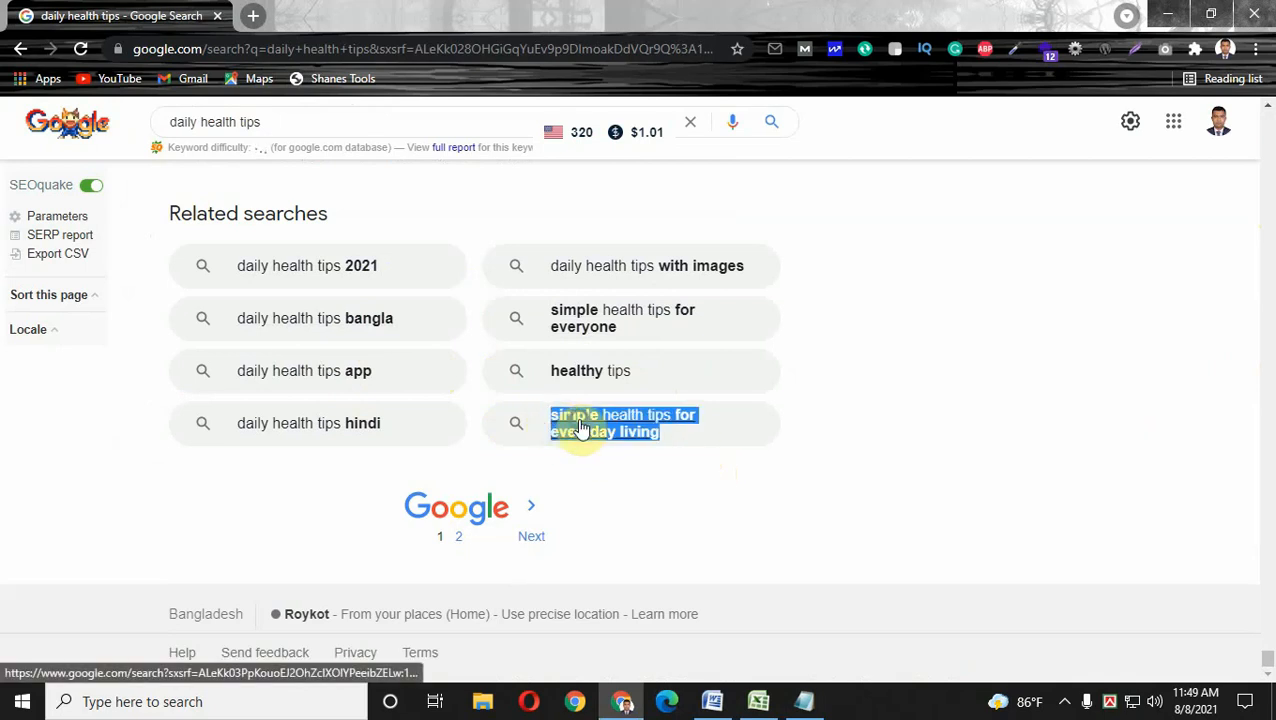
right_click(579, 418)
left_click(645, 255)
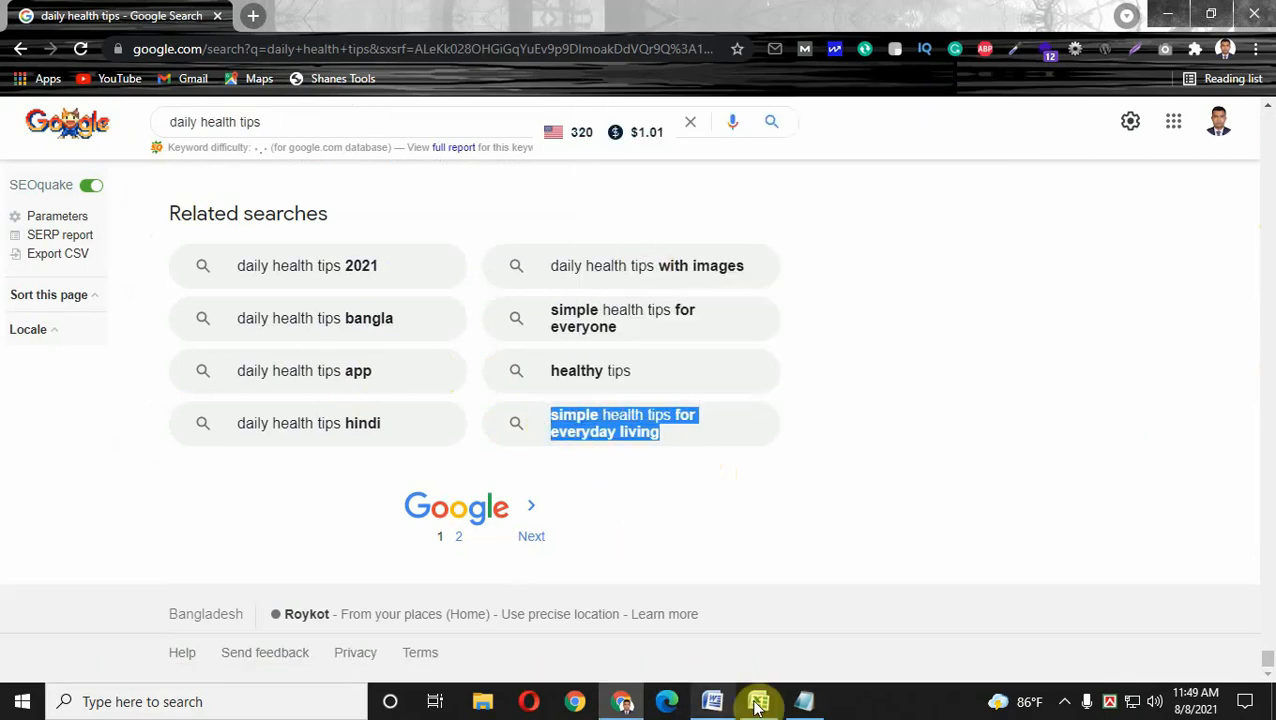
- Switch to Notepad, paste "simple health tips for everyday living" on the fourth line without a blank line above, and save the file
left_click(804, 701)
left_click(78, 118)
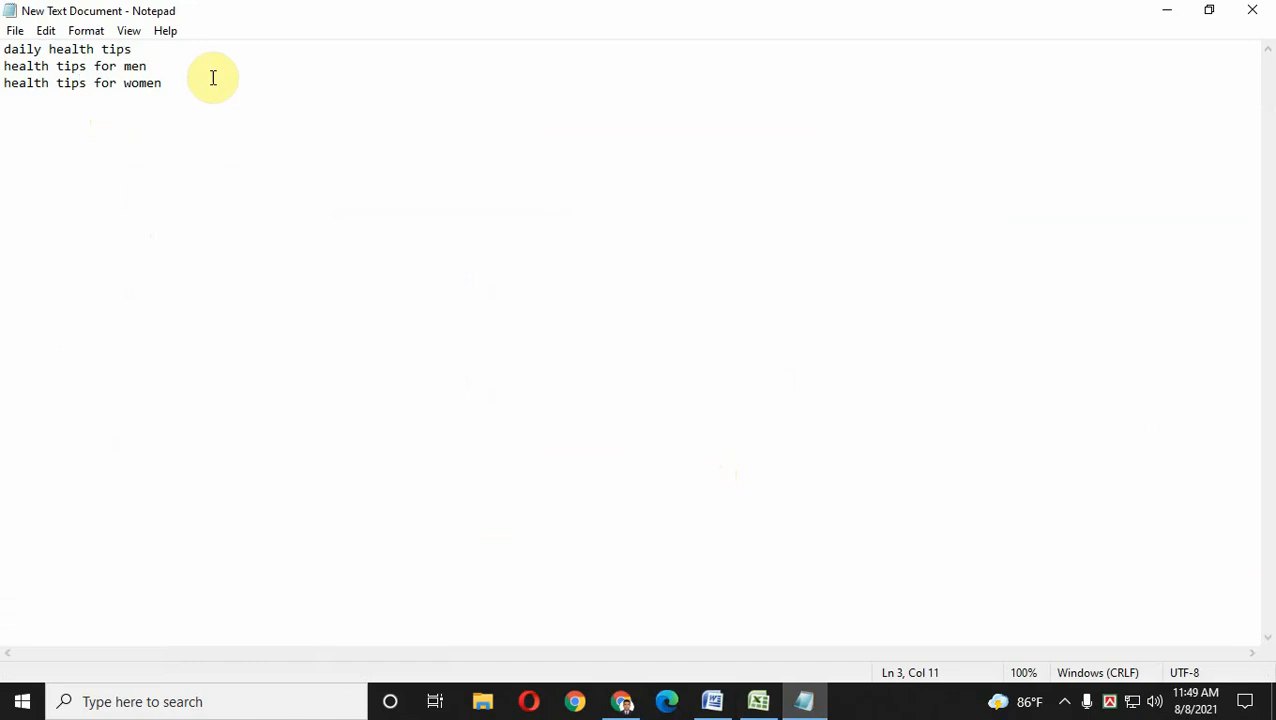
key("Return")
right_click(45, 113)
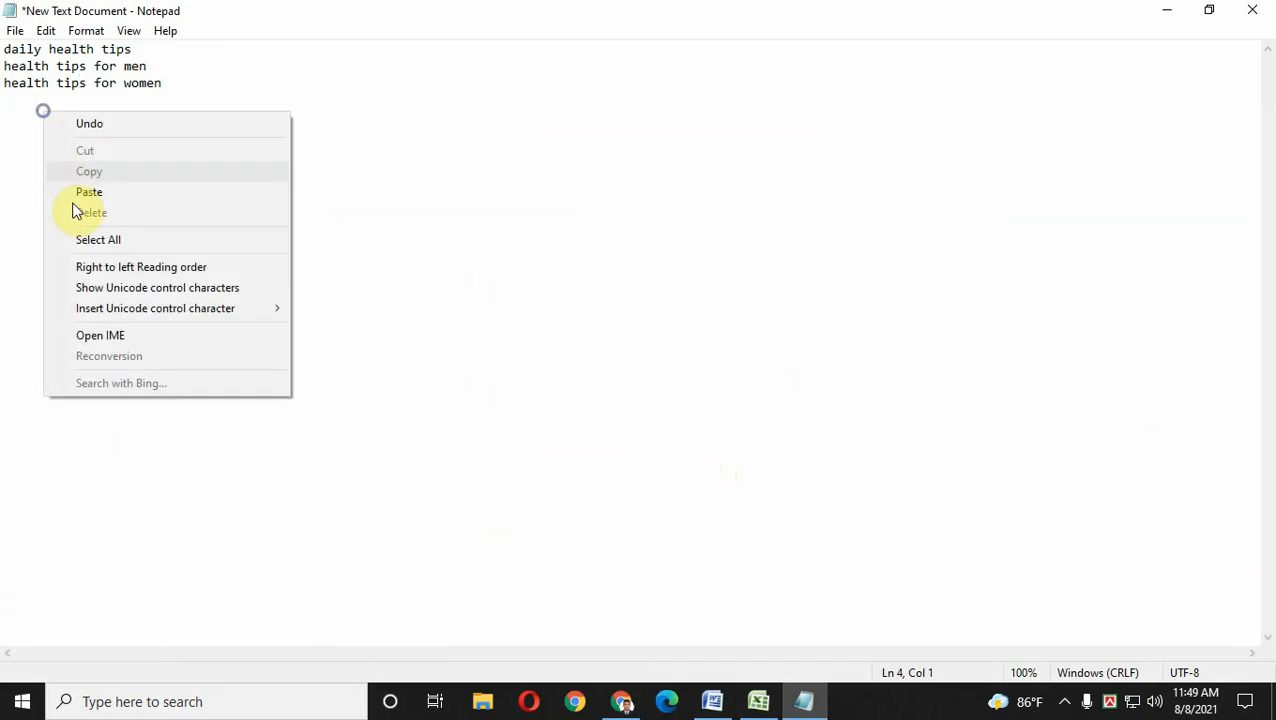
left_click(75, 197)
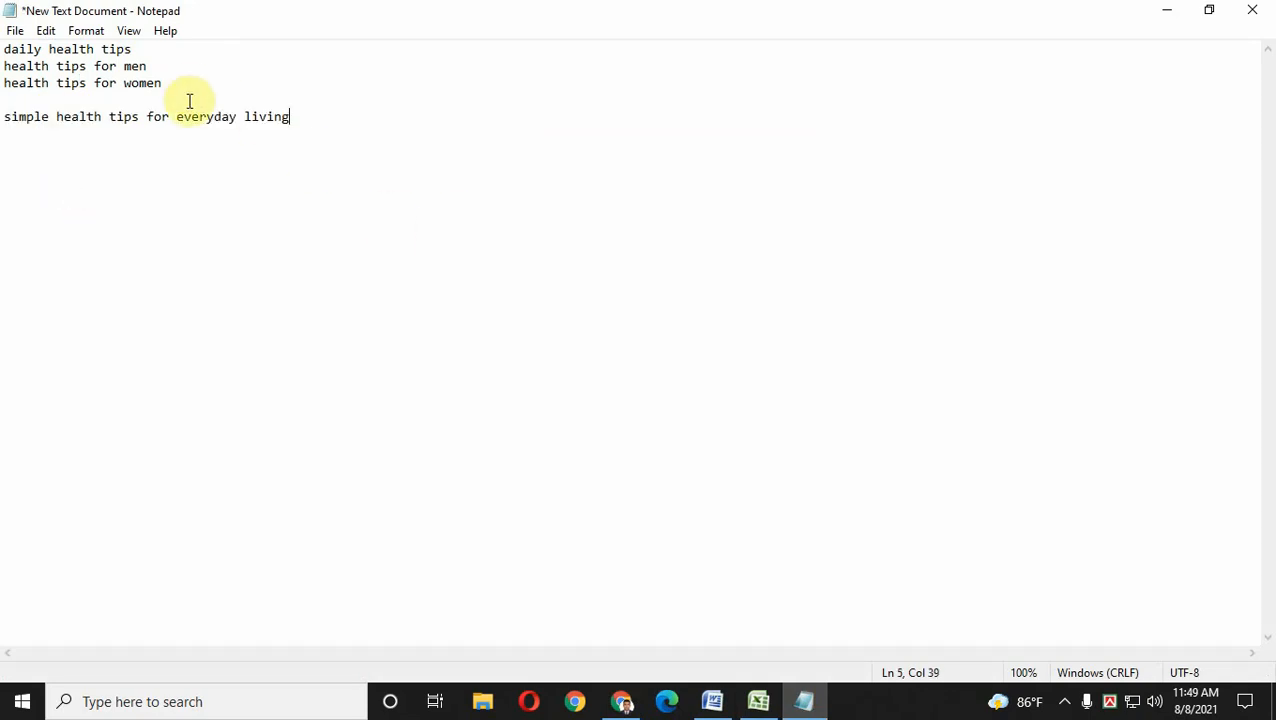
key("Delete")
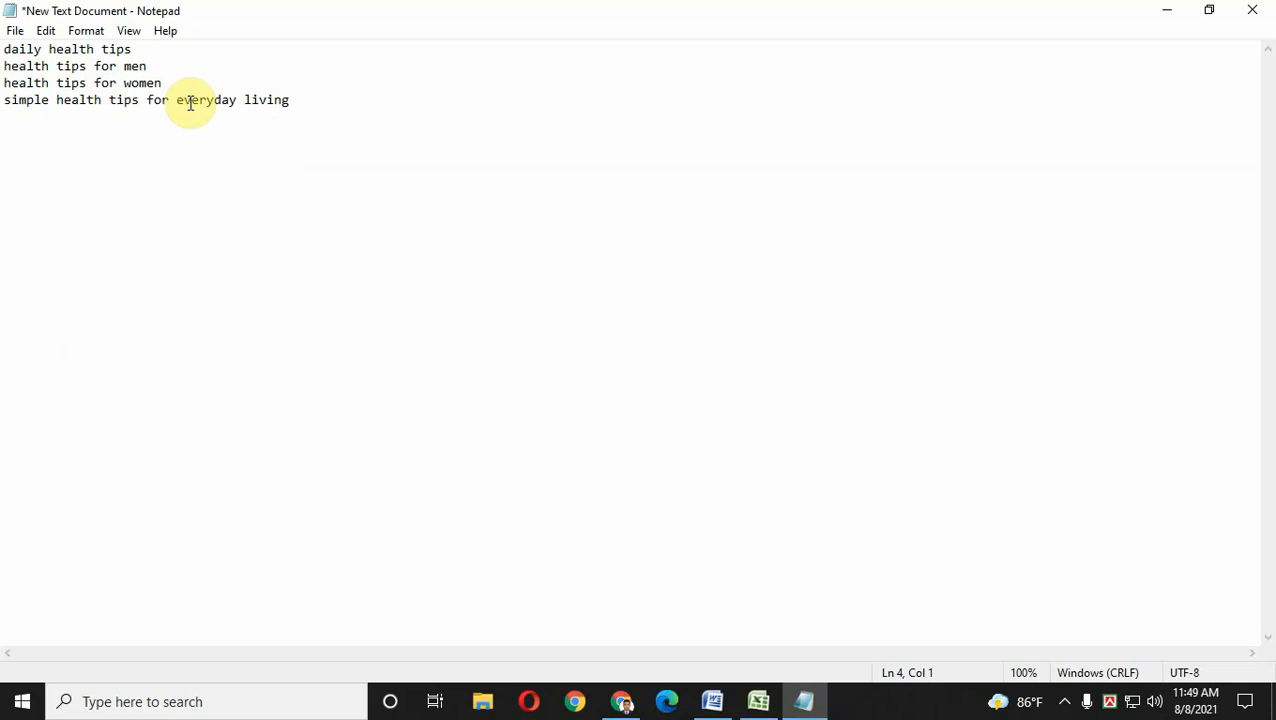
left_click(313, 101)
key("ctrl+s")
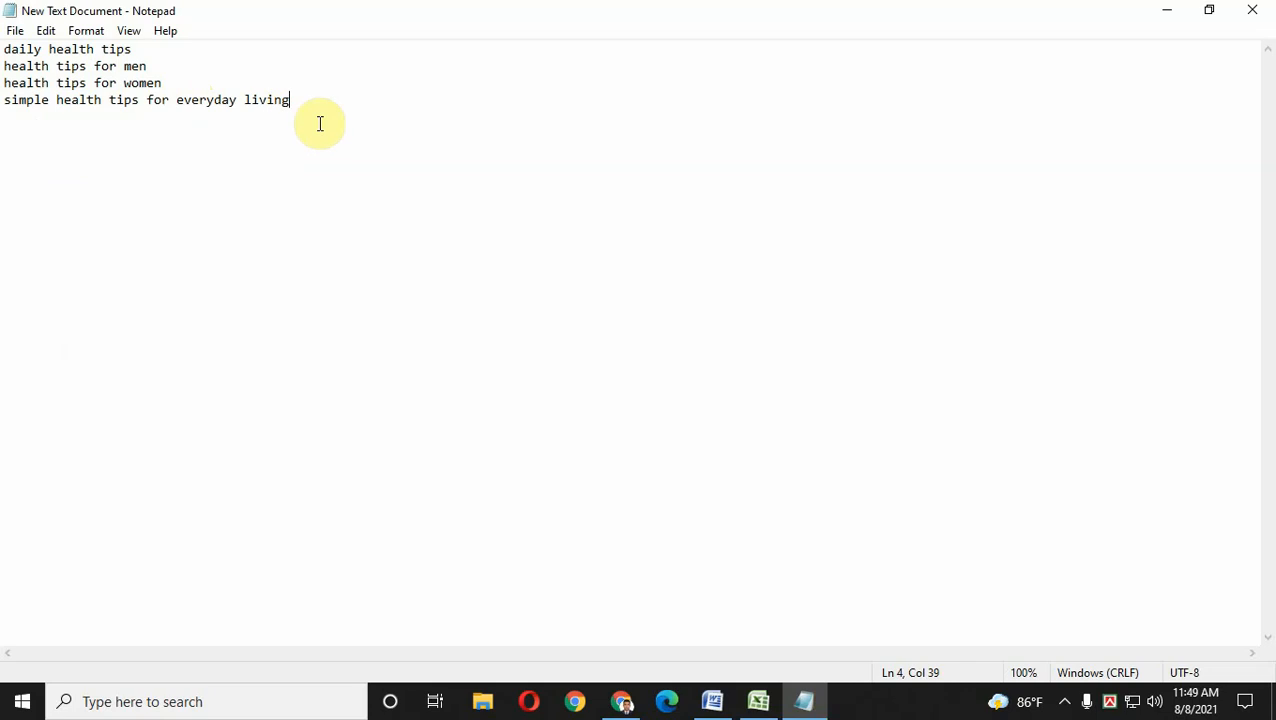
- Return to Chrome and copy "simple health tips for everyone" from the whatsmyserp related keywords
left_click(616, 702)
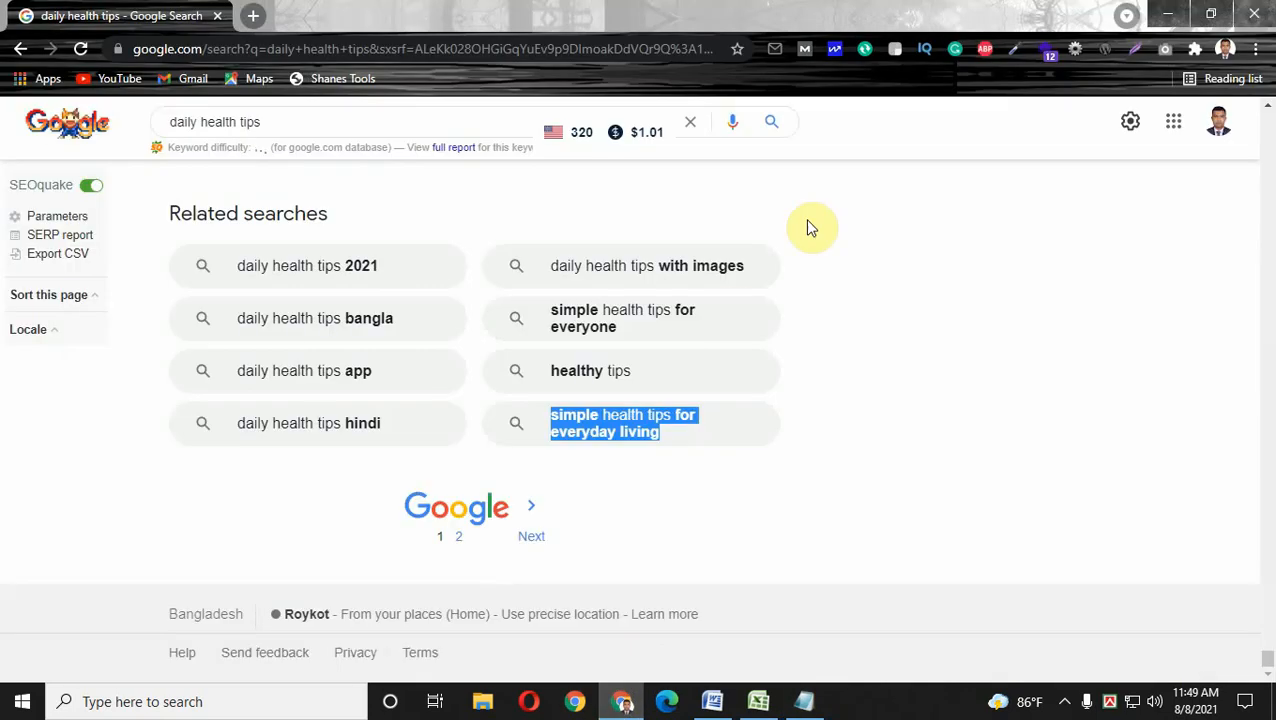
left_click_drag(1268, 658, 1266, 115)
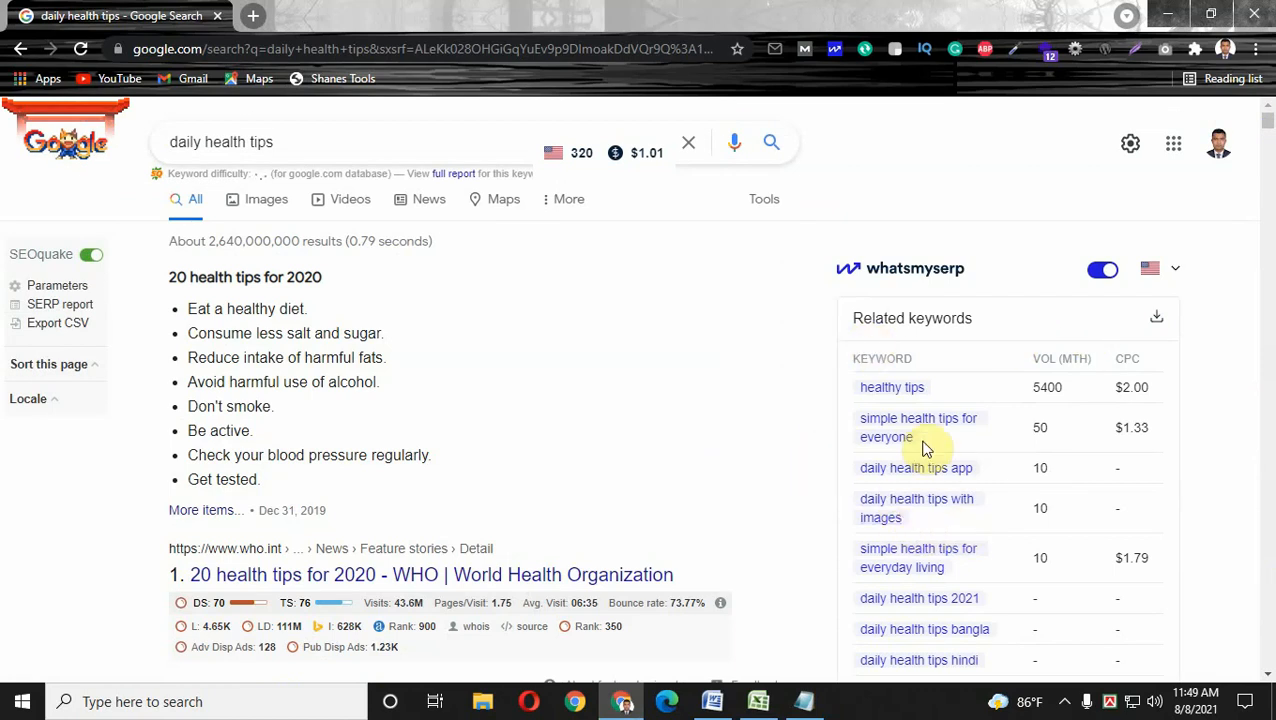
mouse_move(922, 449)
left_mouse_down()
mouse_move(871, 441)
mouse_move(854, 421)
mouse_move(862, 441)
mouse_move(860, 425)
left_mouse_up()
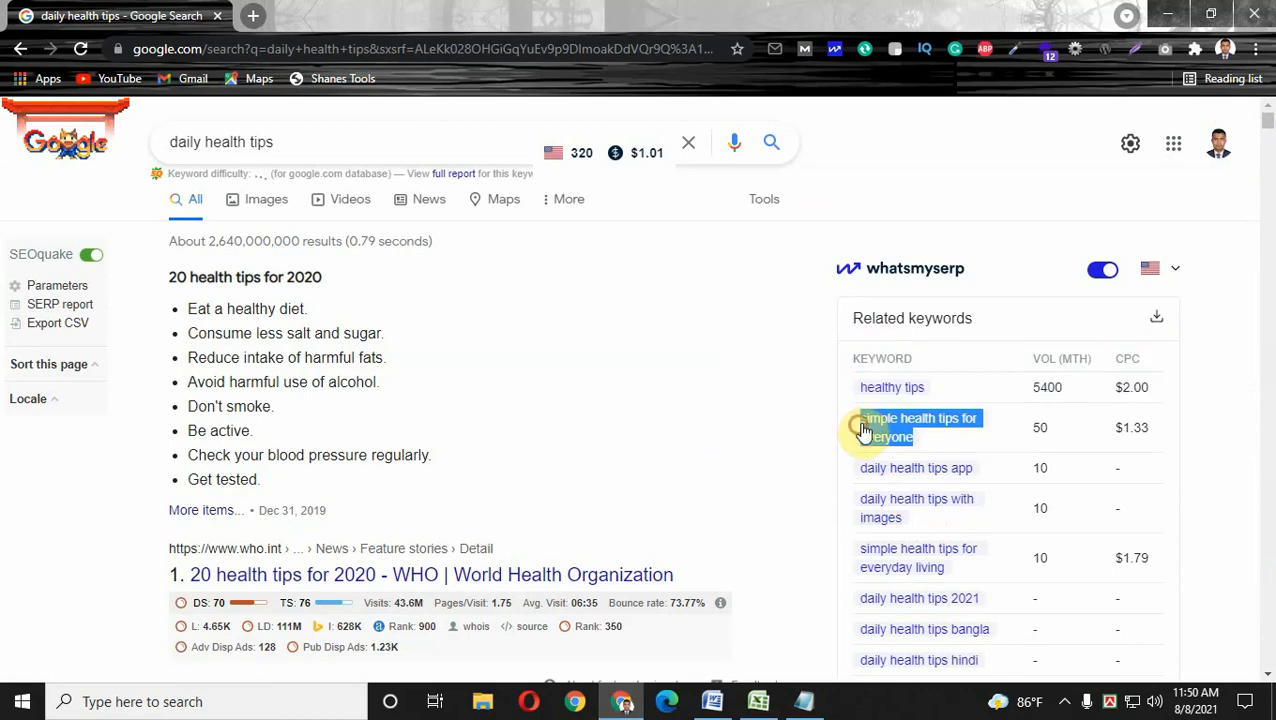
right_click(860, 425)
left_click(906, 260)
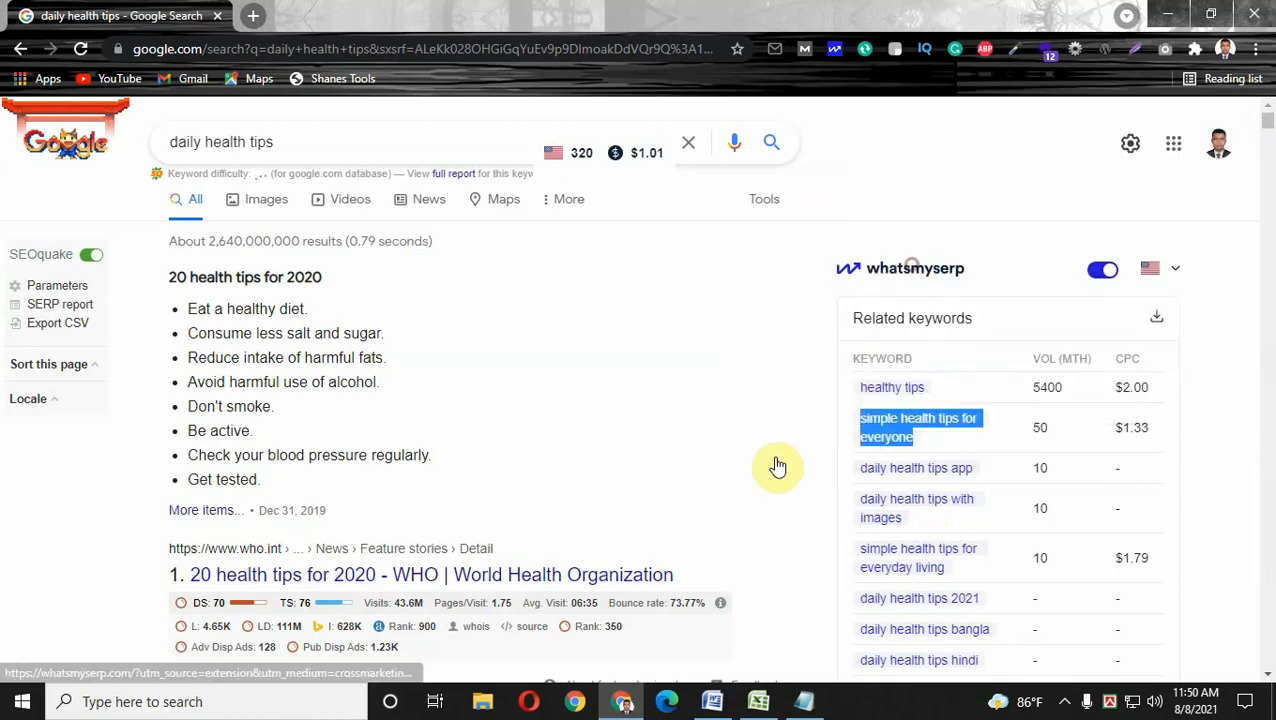
- Switch to Notepad, paste "simple health tips for everyone" on a new fifth line, and save the file
left_click(804, 701)
key("Return")
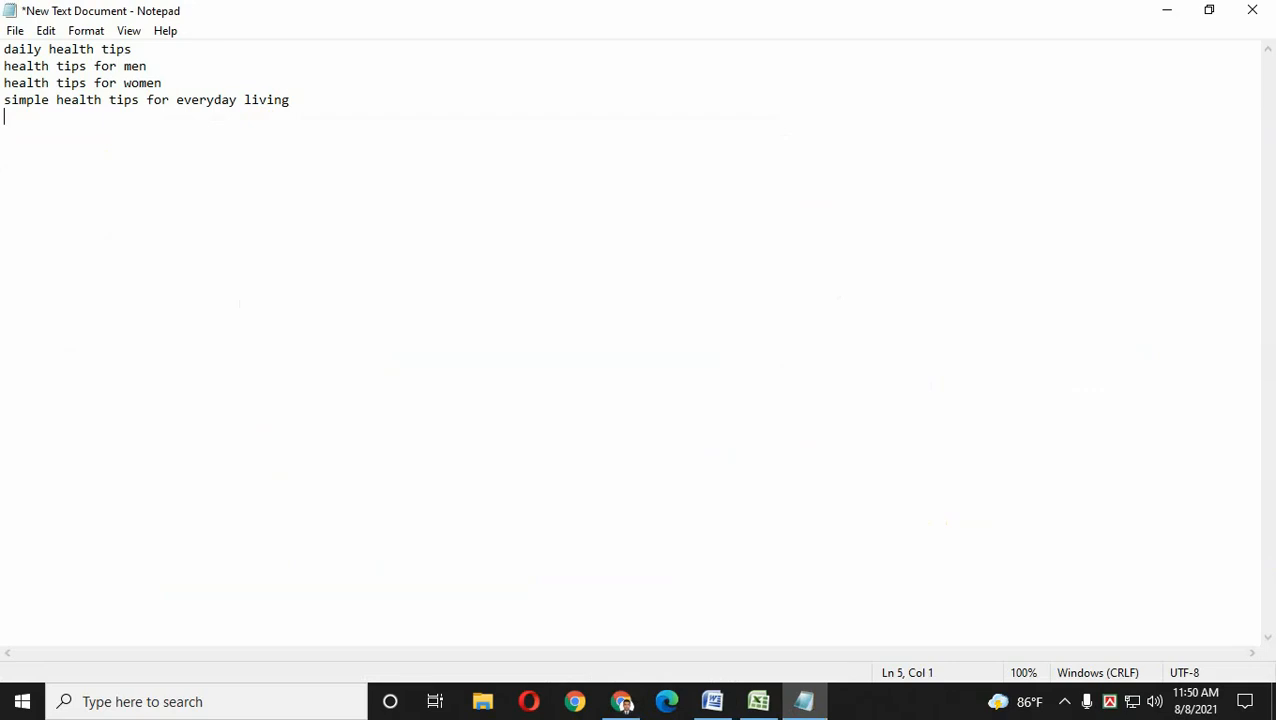
key("ctrl+v")
key("ctrl+s")
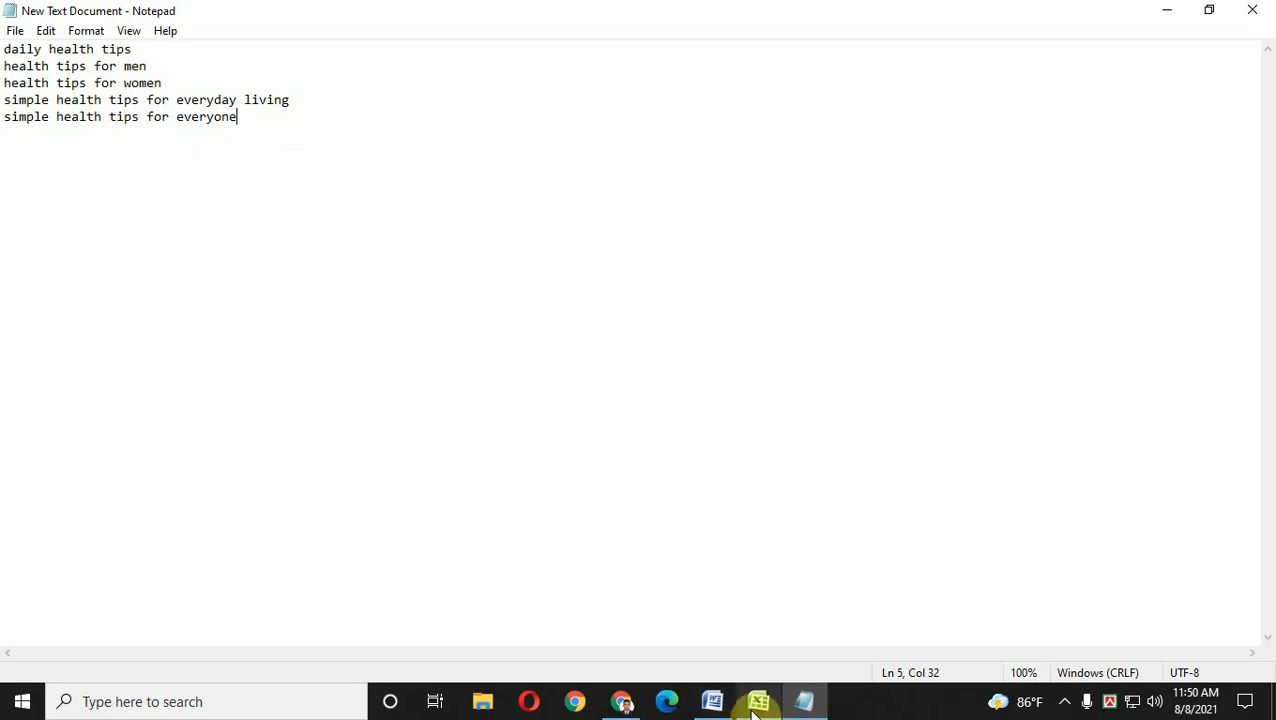
- Check the saved keyword list, and review the related keywords for "daily health tips" in Chrome
left_click(621, 701)
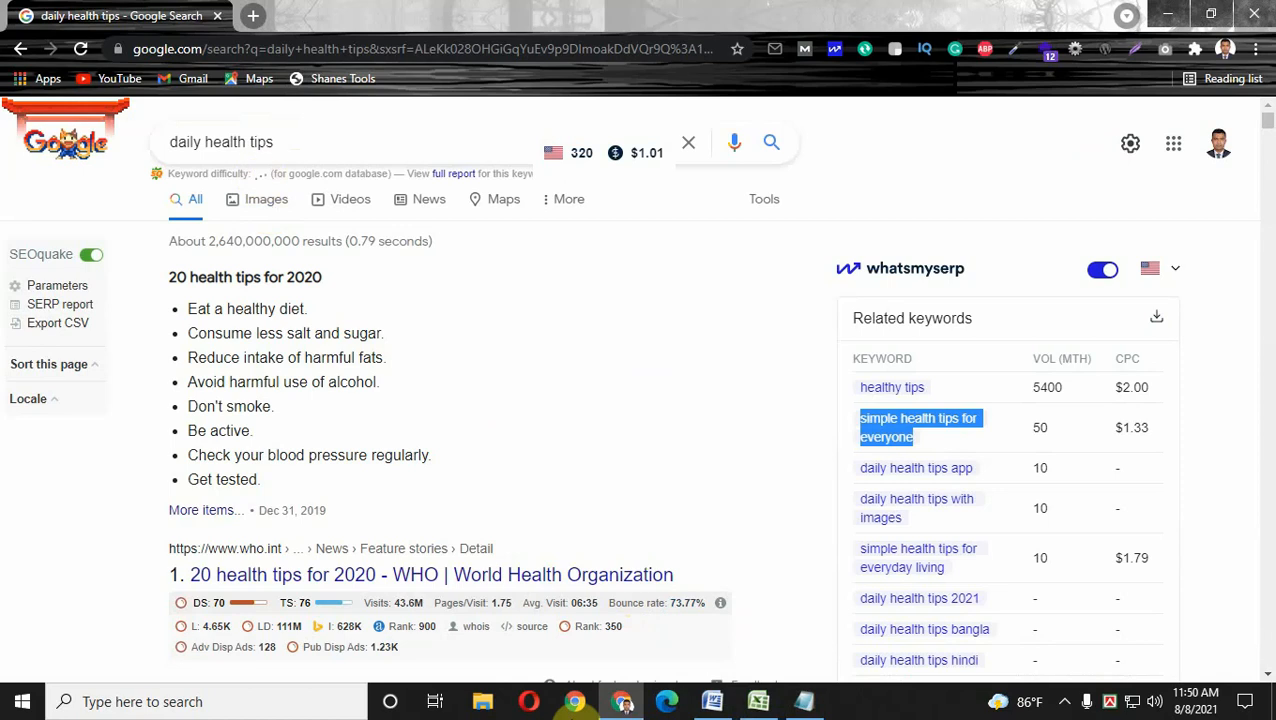
left_click(806, 701)
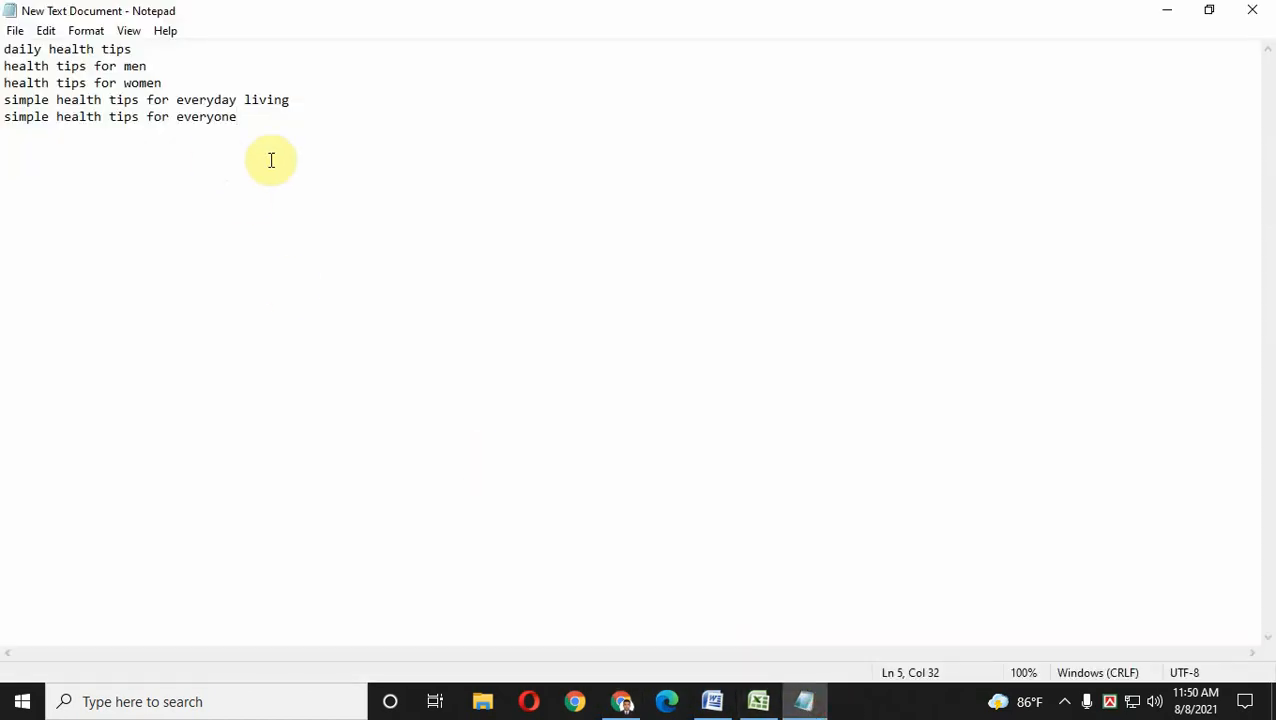
left_click(619, 703)
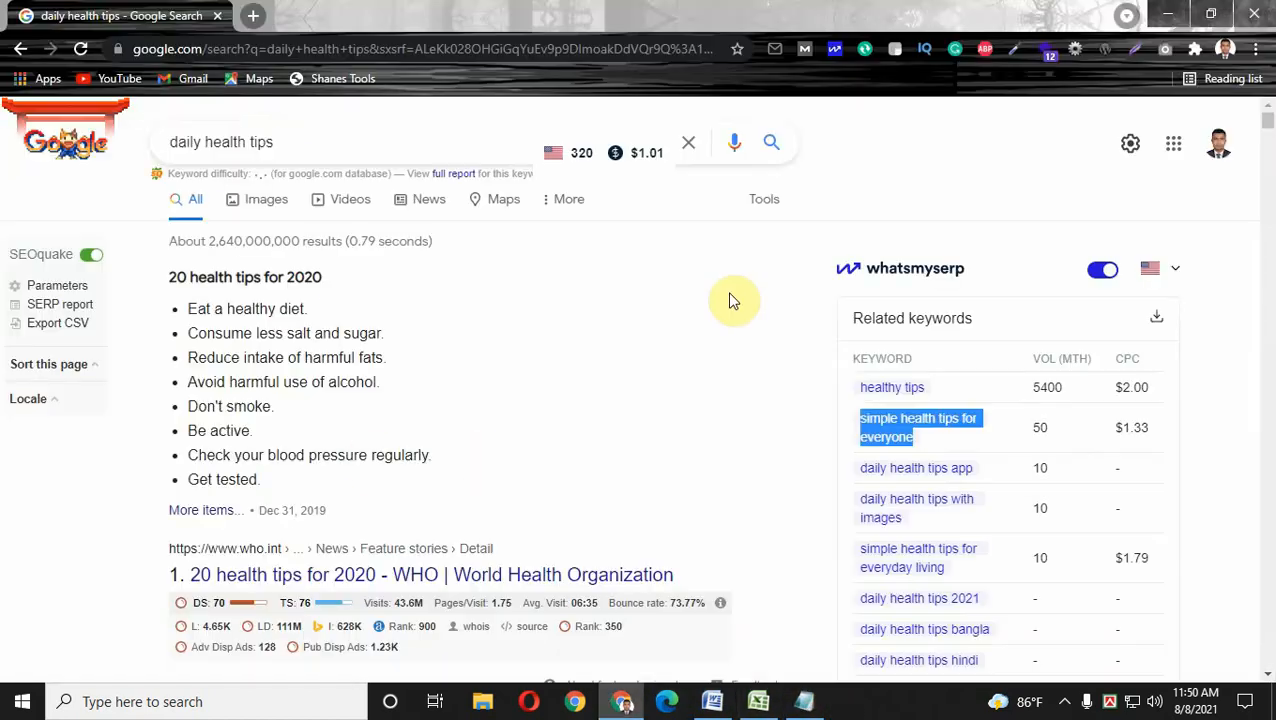
left_click(728, 298)
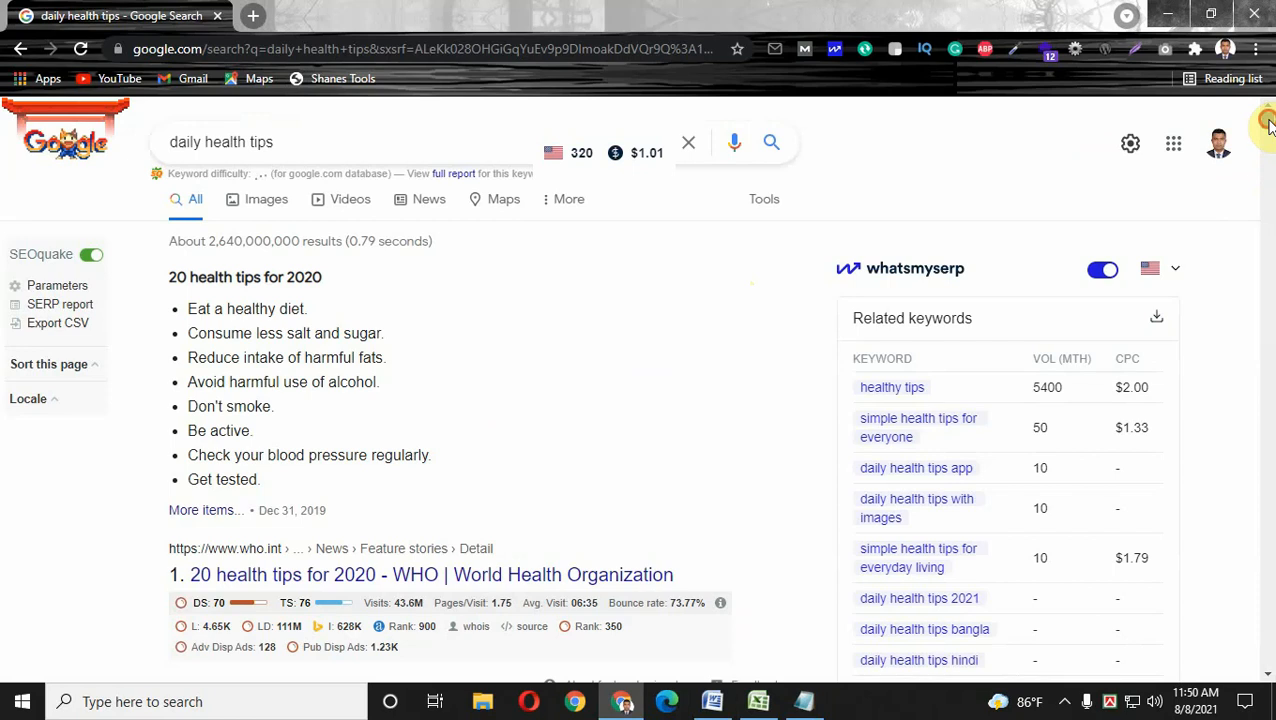
left_click_drag(1269, 125, 1270, 135)
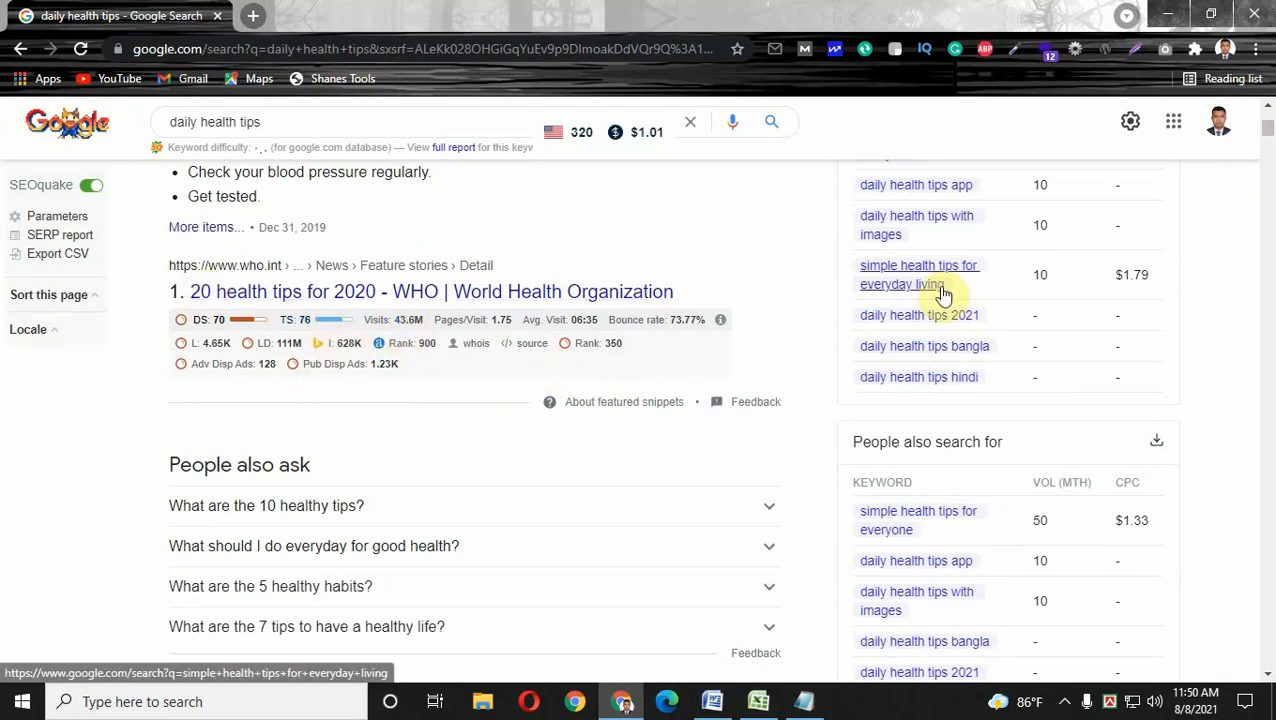
- Turn on the MozBar extension for the "daily health tips" results page and close its Moz toolbar
left_click(809, 50)
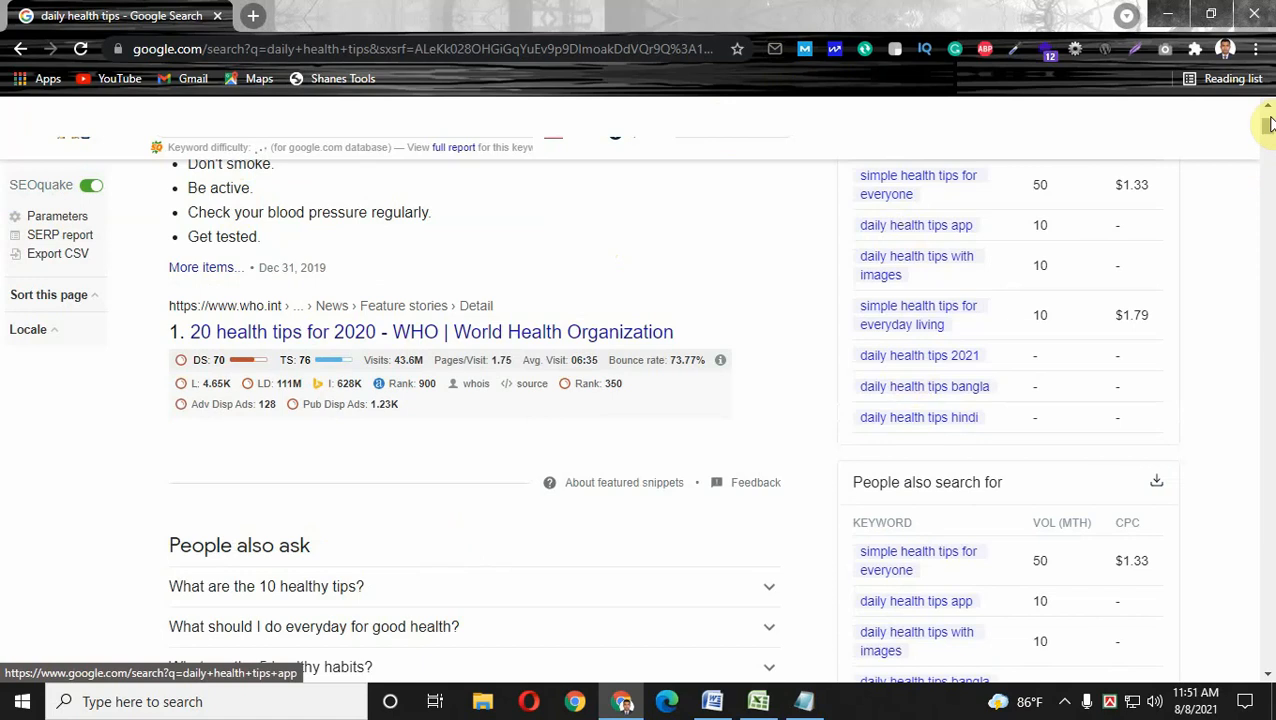
scroll(1268, 122, "up", 3)
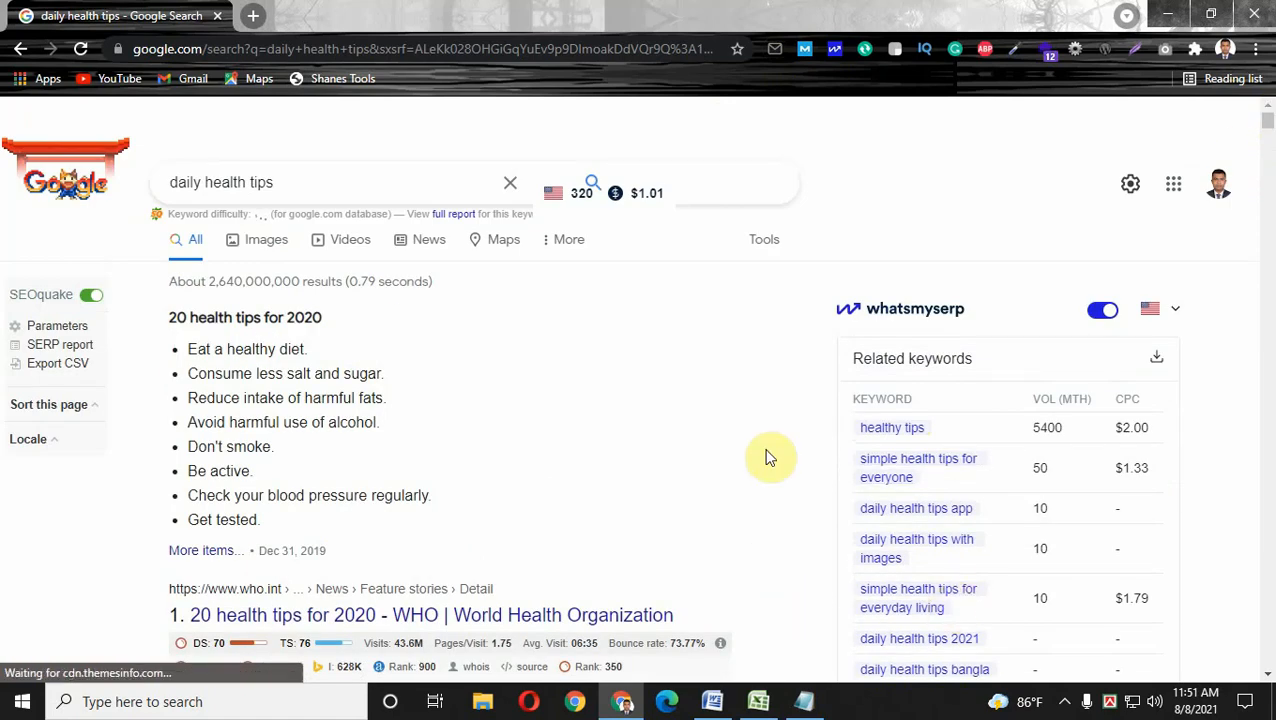
mouse_move(1266, 125)
left_mouse_down()
mouse_move(1268, 160)
mouse_move(1268, 118)
left_mouse_up()
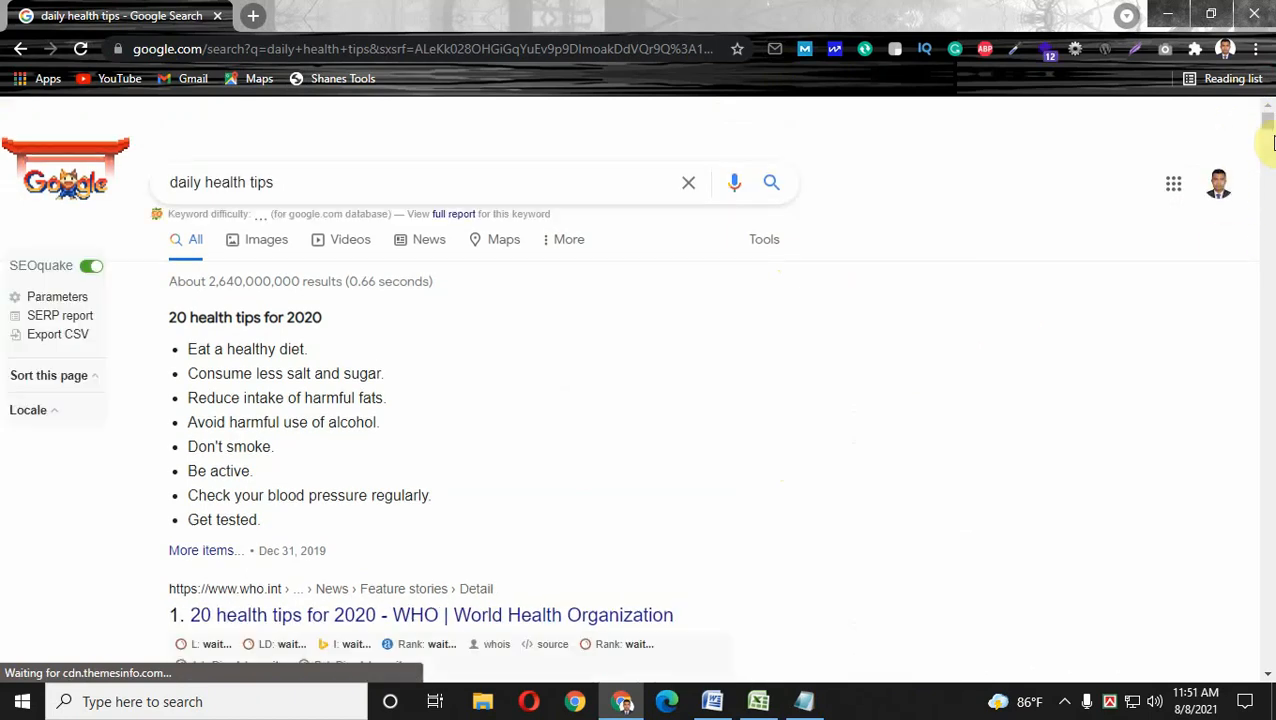
mouse_move(1272, 143)
left_mouse_down()
mouse_move(1272, 223)
mouse_move(1258, 88)
mouse_move(1268, 143)
mouse_move(1268, 120)
left_mouse_up()
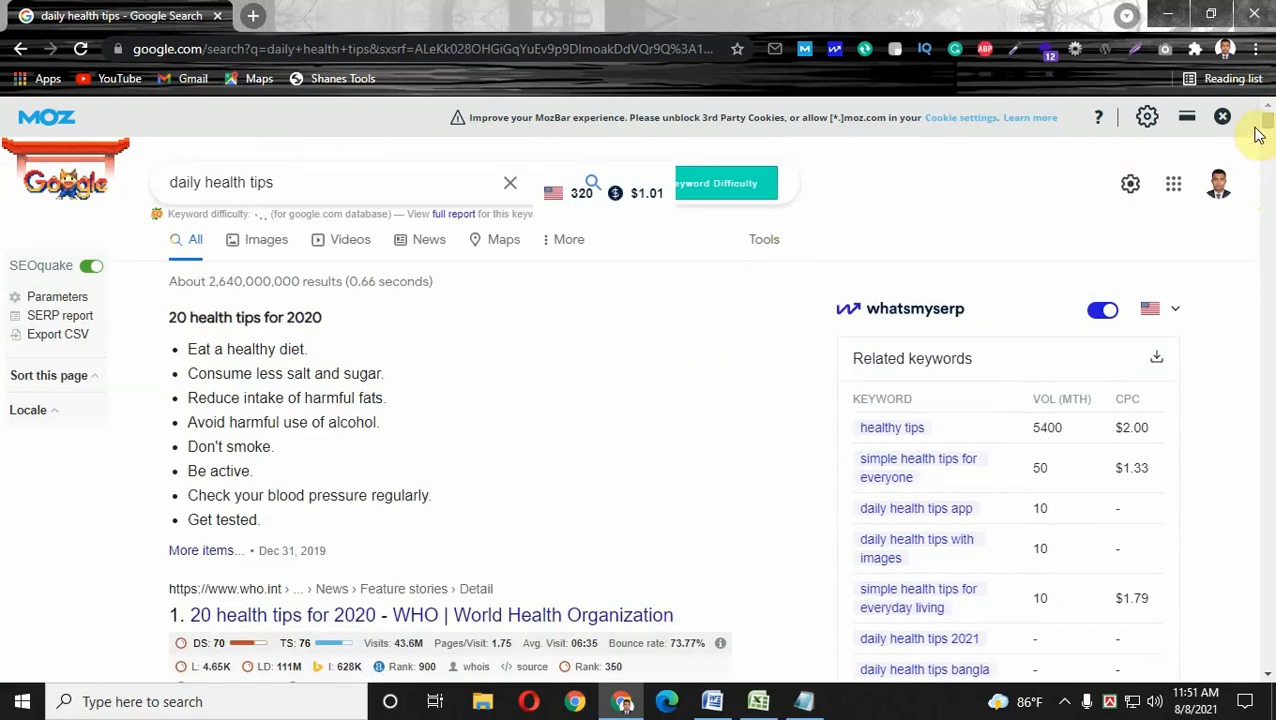
left_click(1220, 119)
mouse_move(1268, 118)
left_mouse_down()
mouse_move(1268, 145)
mouse_move(1268, 120)
left_mouse_up()
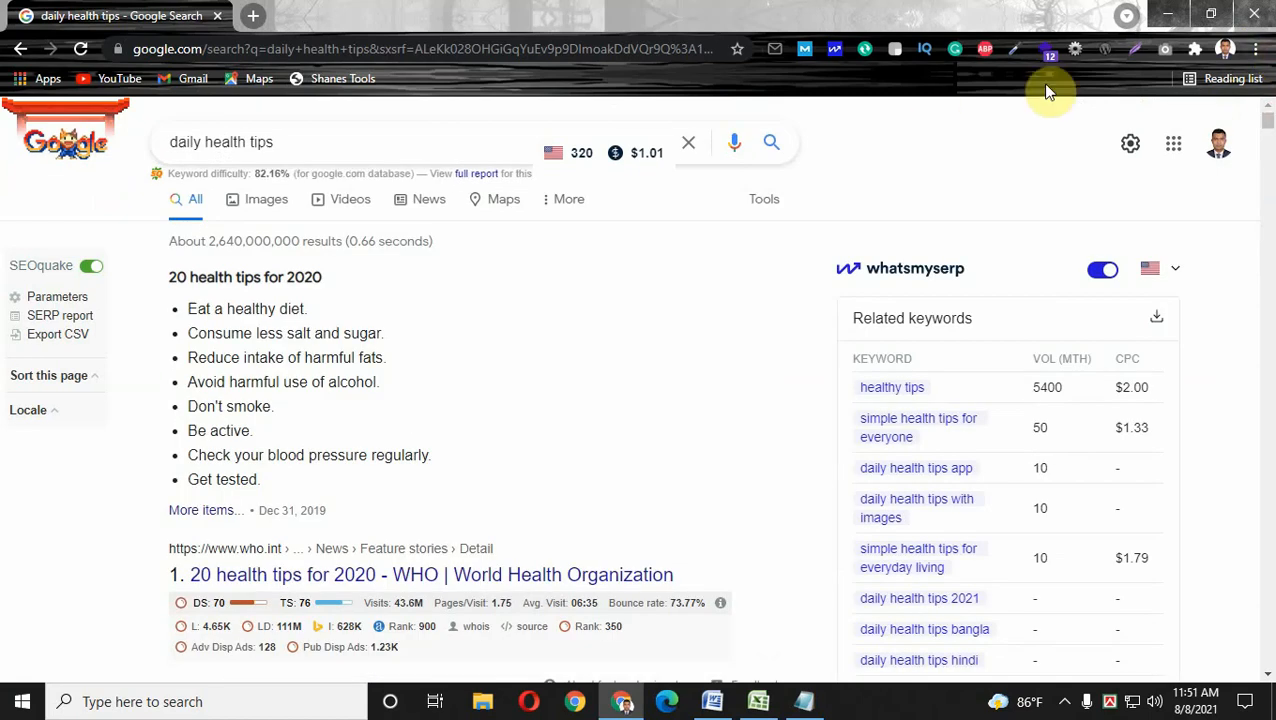
- Turn the MozBar extension back on for the "daily health tips" results page and check the first result's metrics
left_click(807, 53)
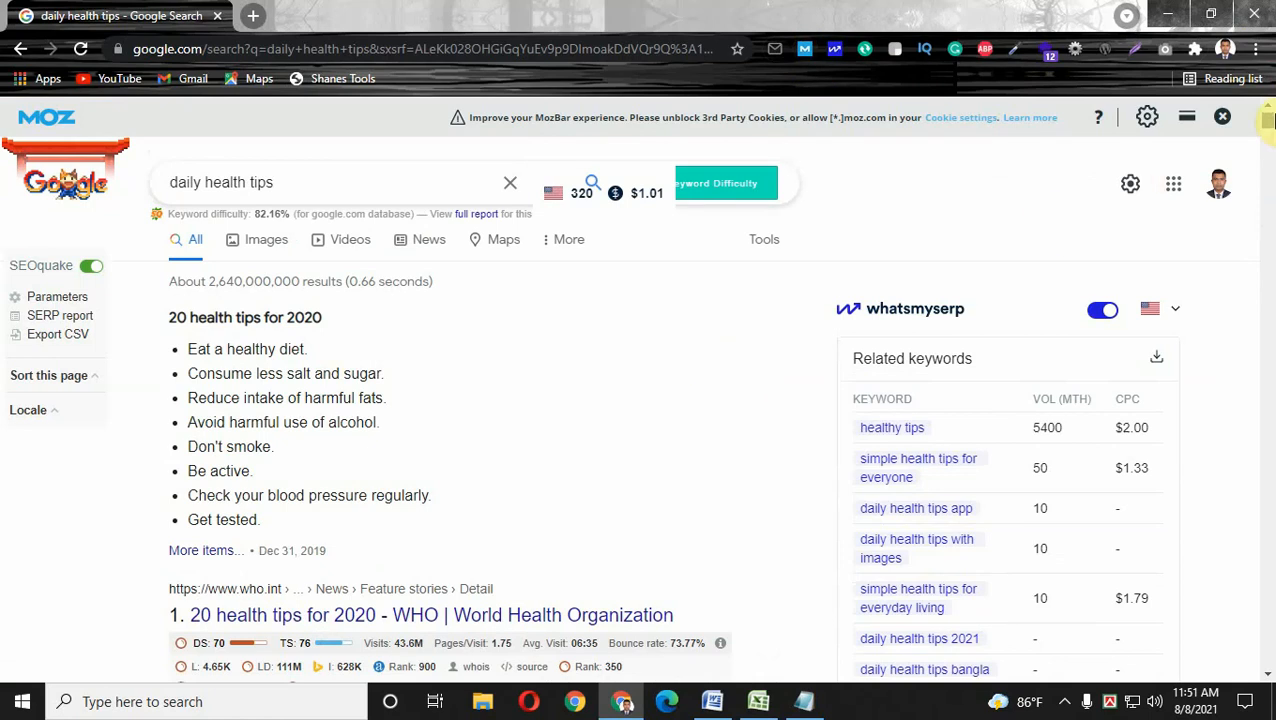
mouse_move(1268, 120)
left_mouse_down()
mouse_move(1265, 162)
mouse_move(1258, 70)
left_mouse_up()
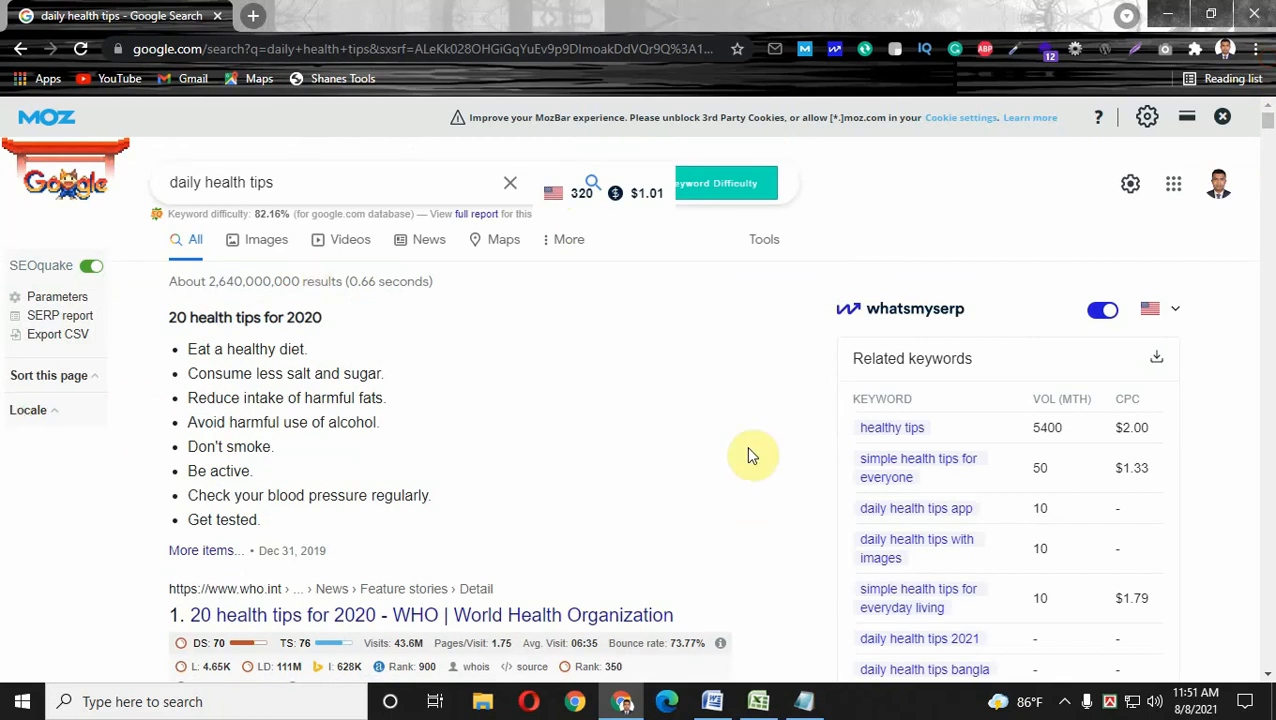
left_click_drag(1267, 121, 1270, 133)
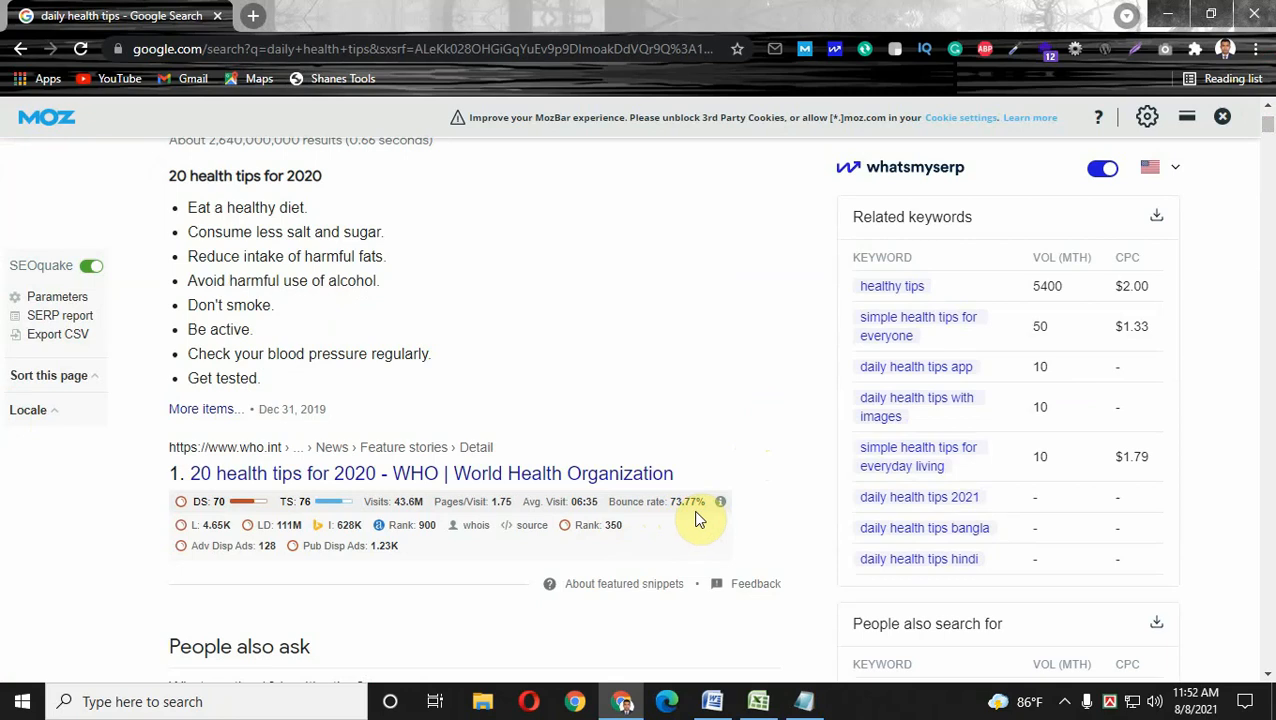
mouse_move(1268, 127)
left_mouse_down()
mouse_move(1268, 155)
mouse_move(1268, 118)
left_mouse_up()
left_click(1064, 701)
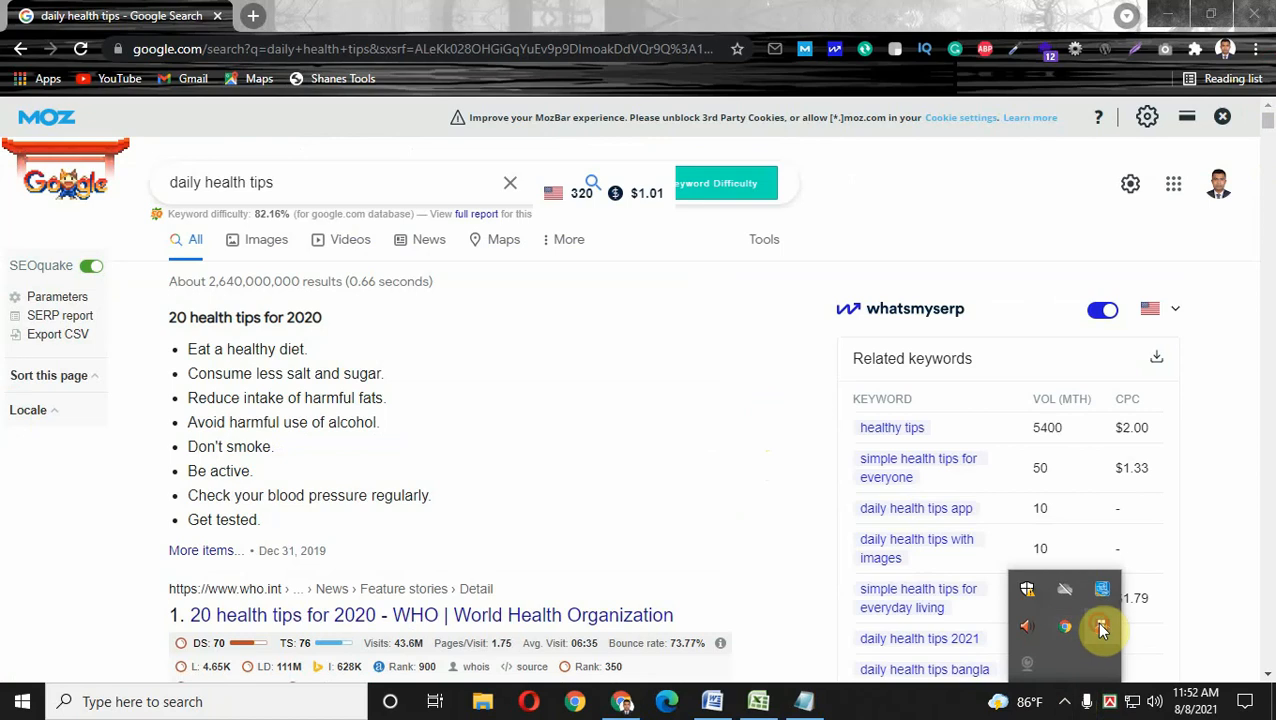
right_click(1098, 625)
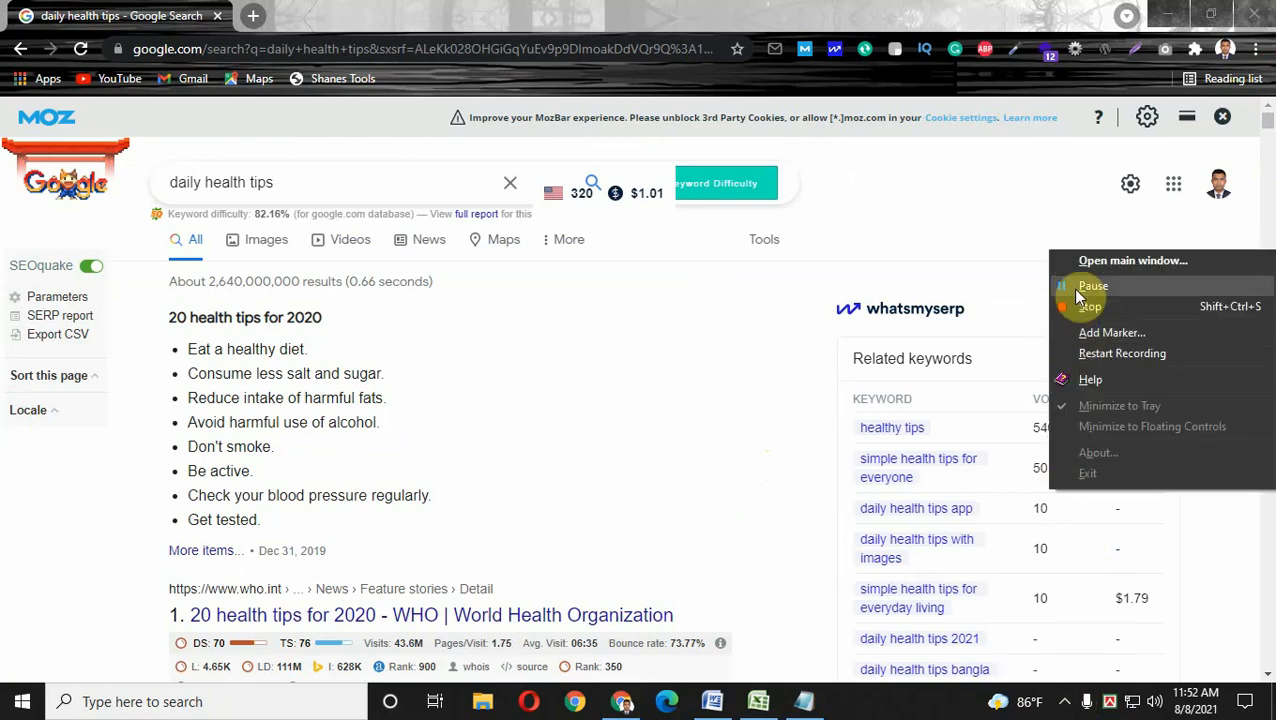
left_click(1074, 286)
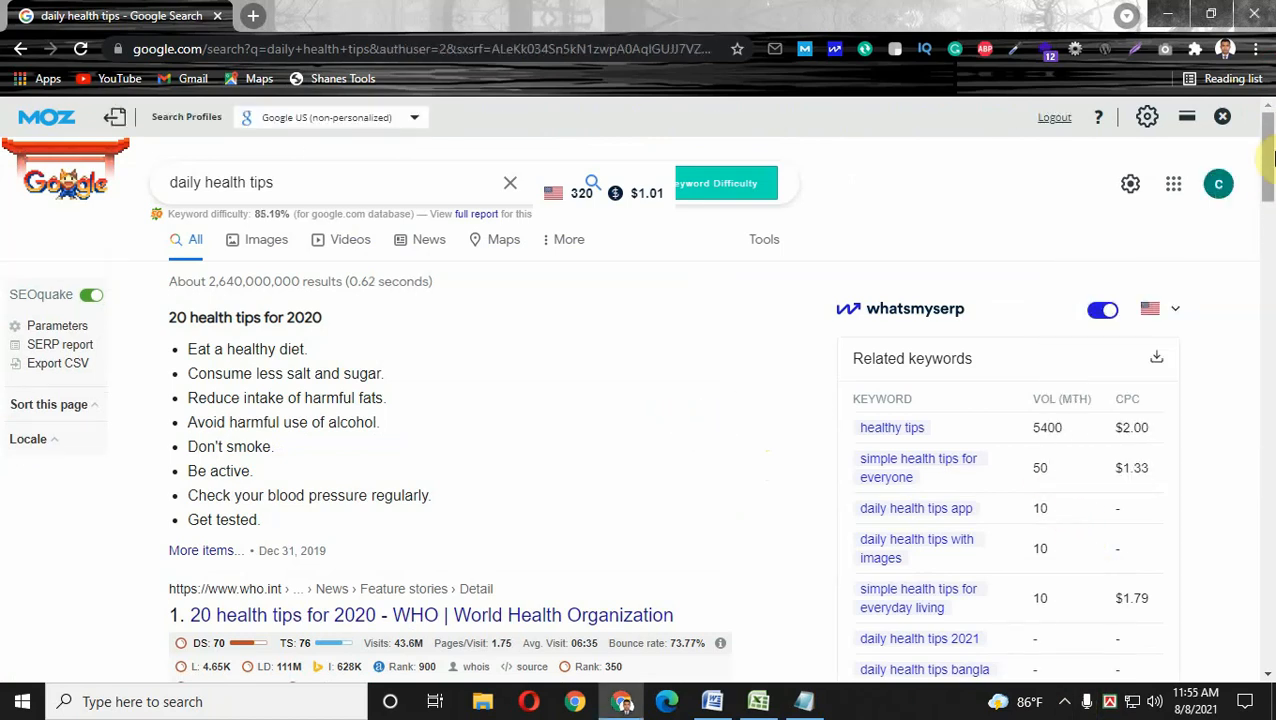
- Examine the MozBar PA and DA scores of the top "daily health tips" results and the keyword difficulty percentage
left_click_drag(1270, 158, 1266, 196)
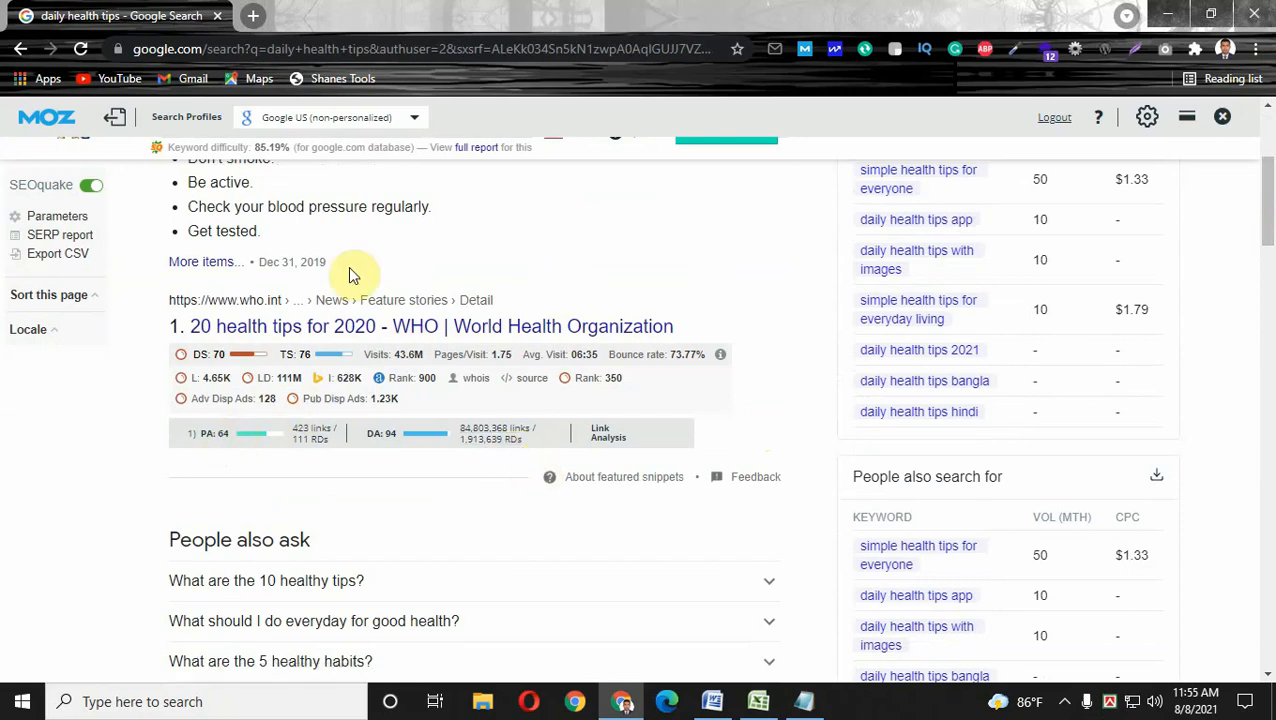
left_click_drag(1272, 264, 1270, 226)
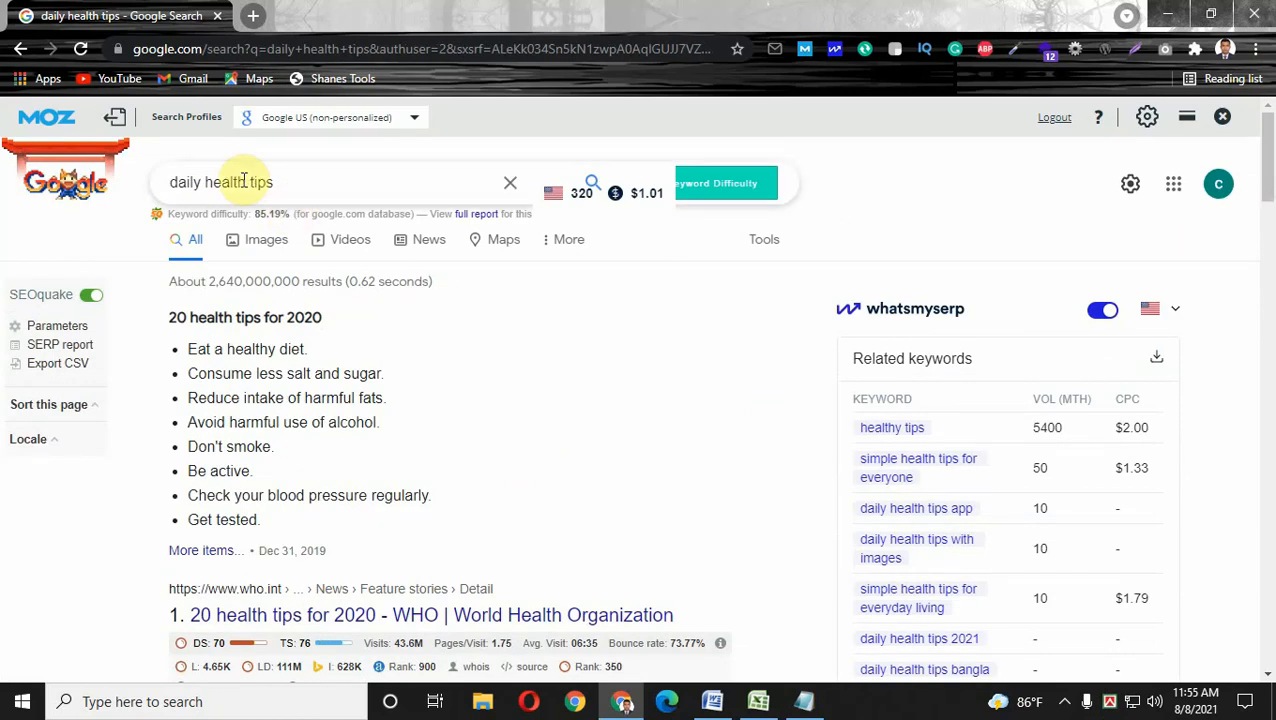
left_click(304, 188)
left_click(867, 221)
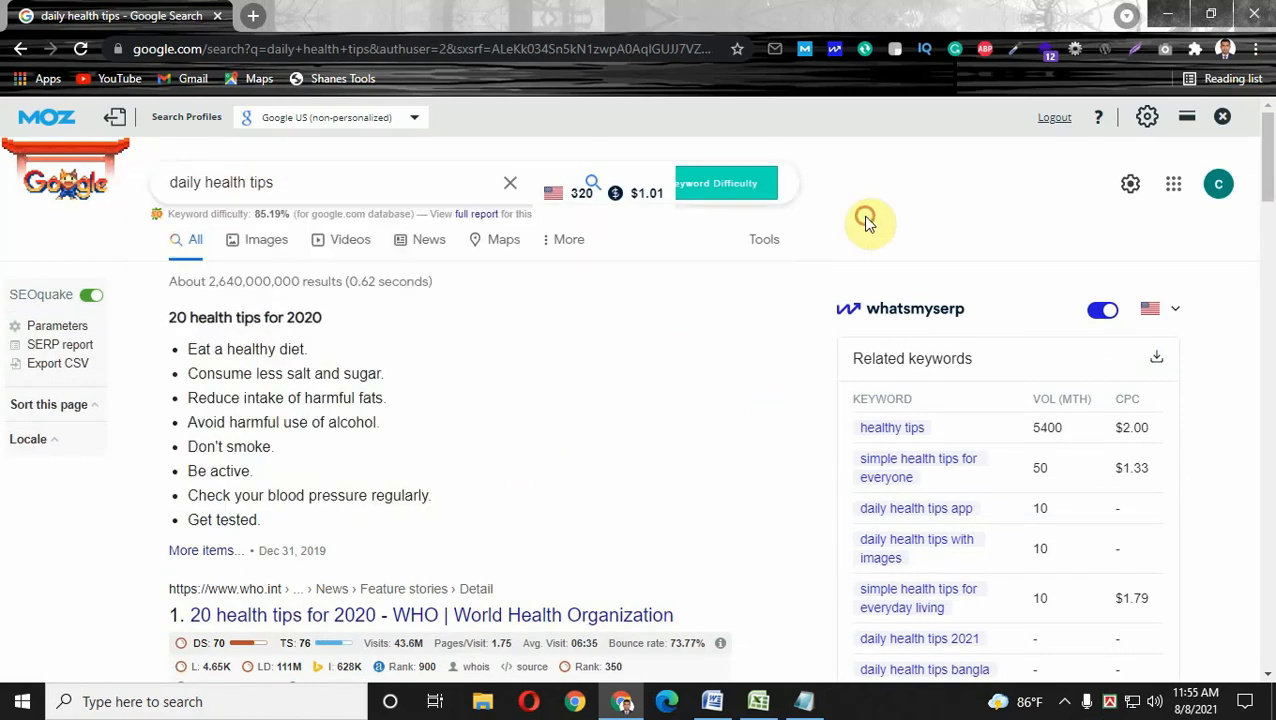
left_click_drag(1272, 145, 1272, 187)
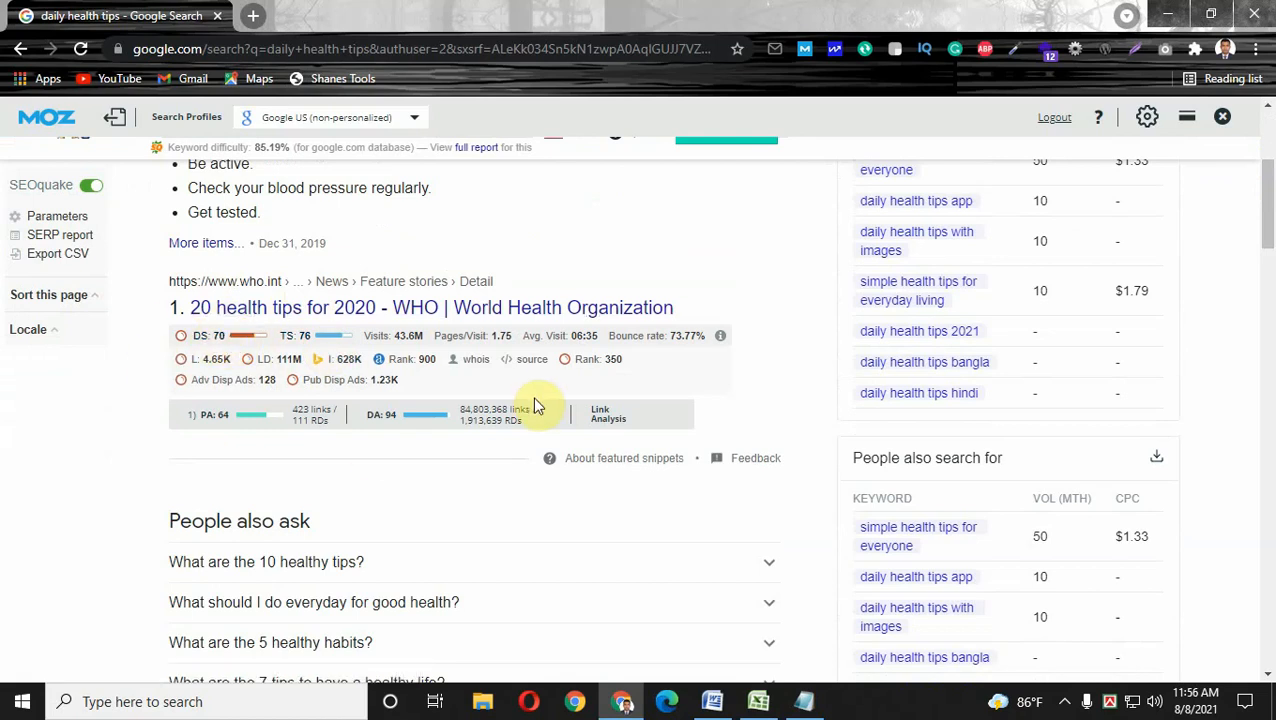
scroll(1274, 210, "down", 3)
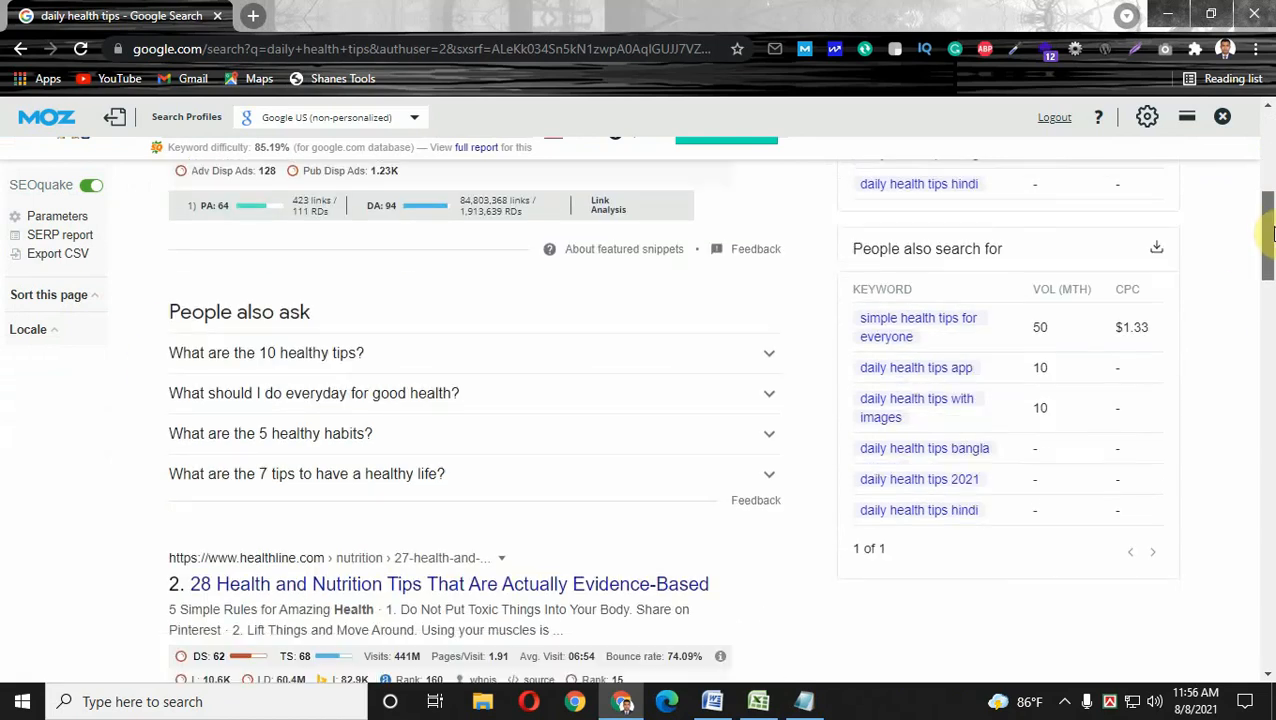
scroll(597, 350, "up", 2)
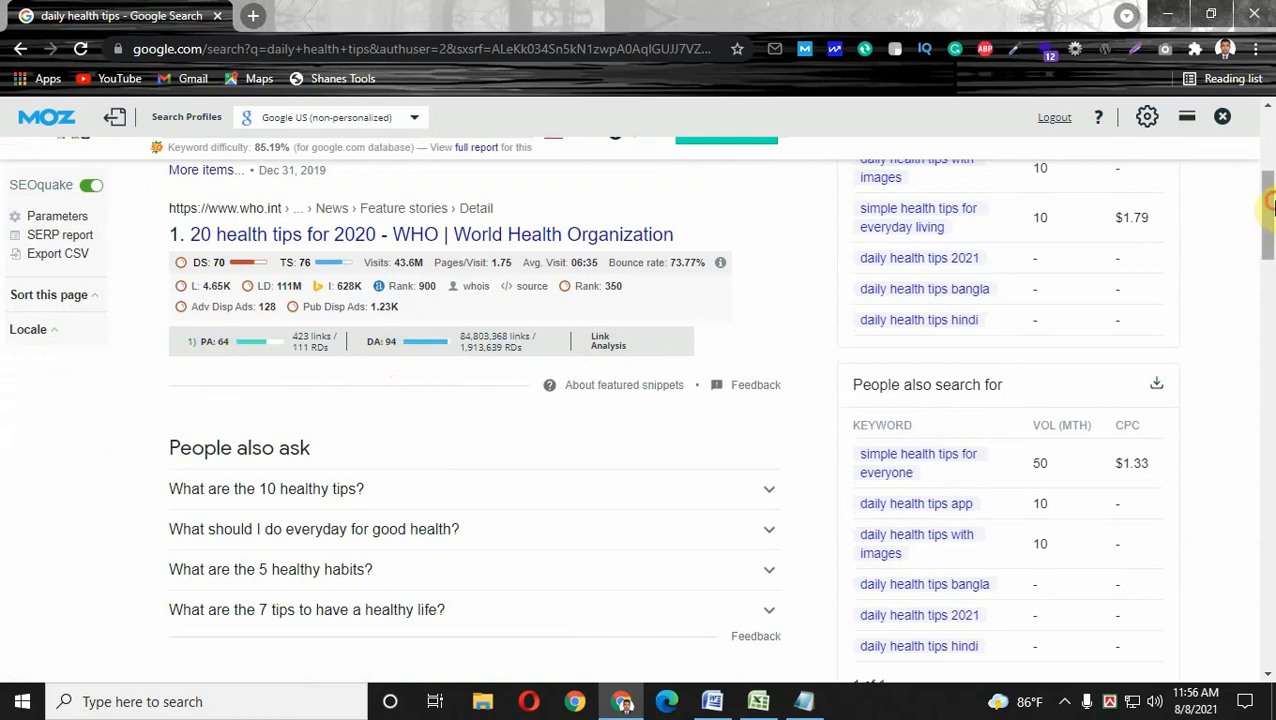
left_click_drag(1265, 225, 1268, 294)
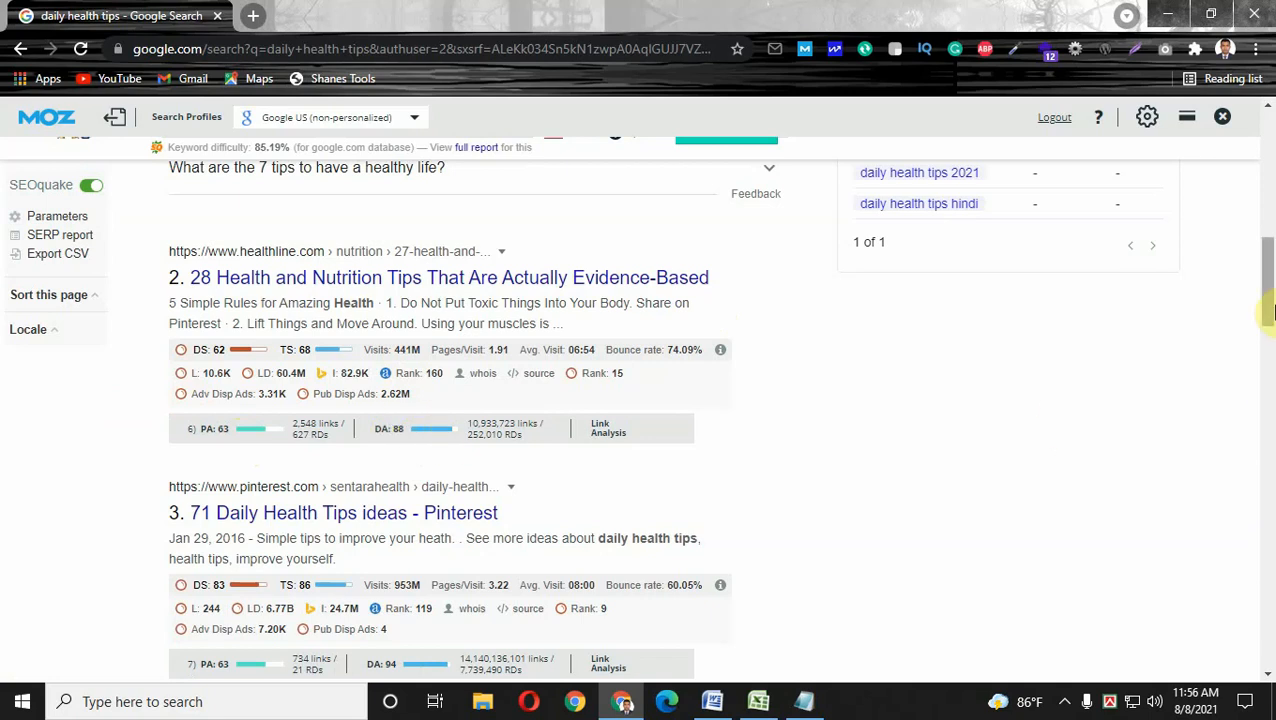
left_click_drag(1274, 268, 1270, 100)
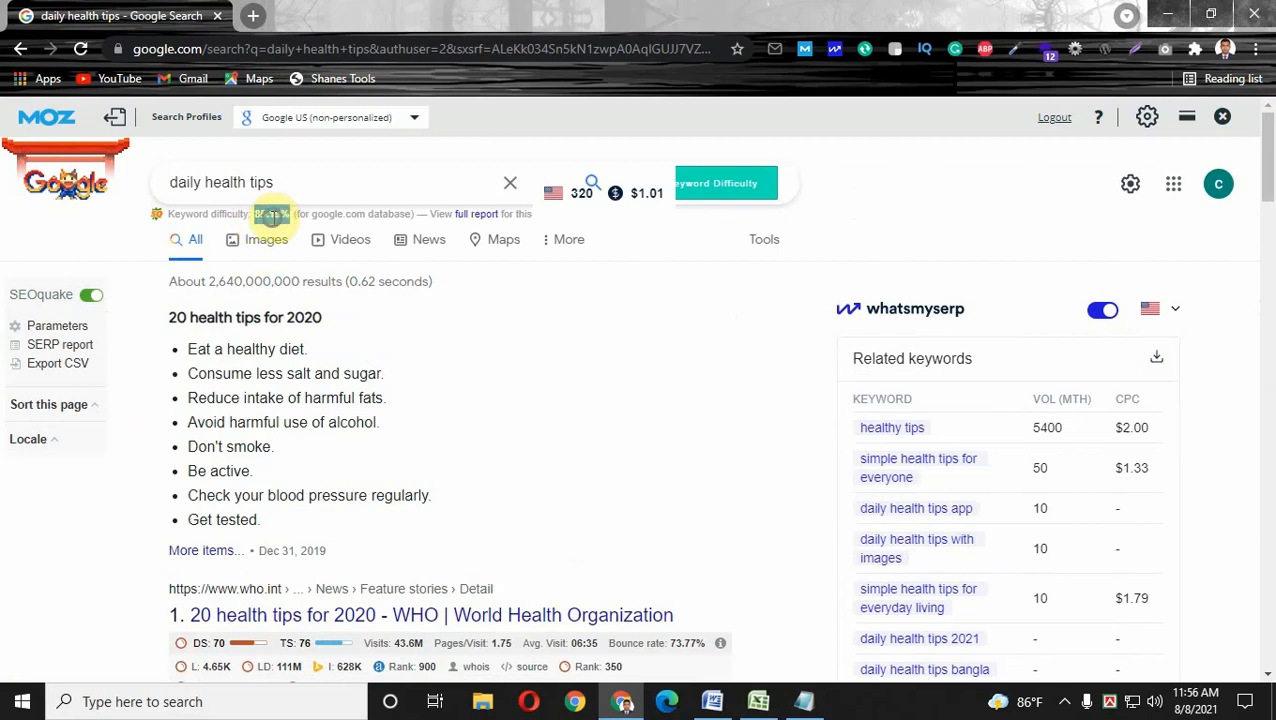
right_click(288, 224)
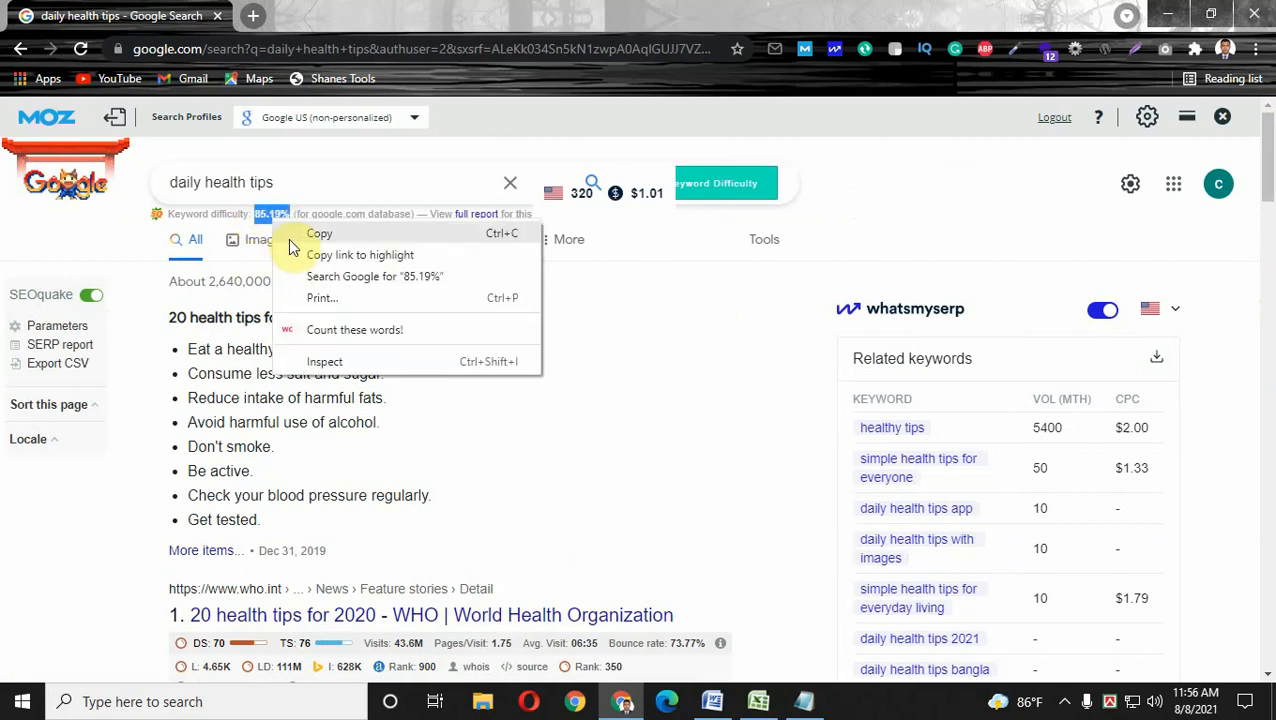
left_click(692, 271)
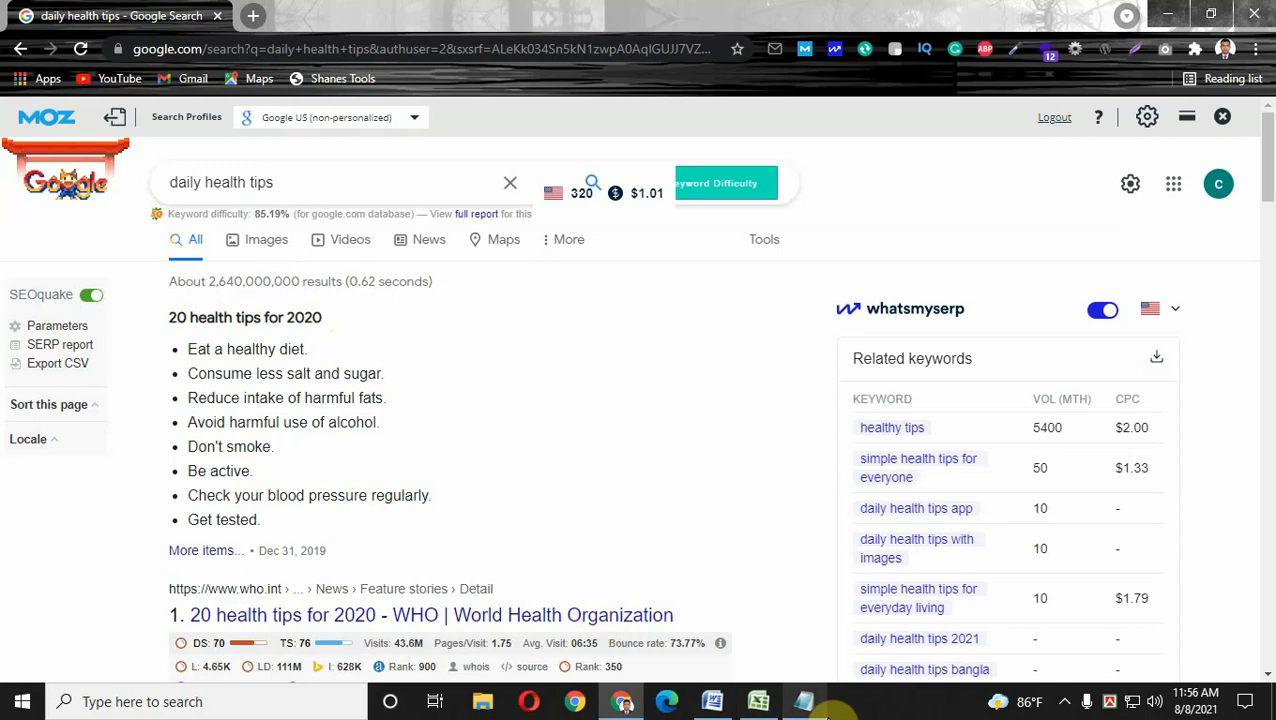
- Copy "daily health tips" from the Notepad list and paste it into cell A2 under Keywords in the Excel workbook "projects"
left_click(810, 703)
left_click_drag(134, 49, 2, 50)
right_click(42, 52)
left_click(60, 108)
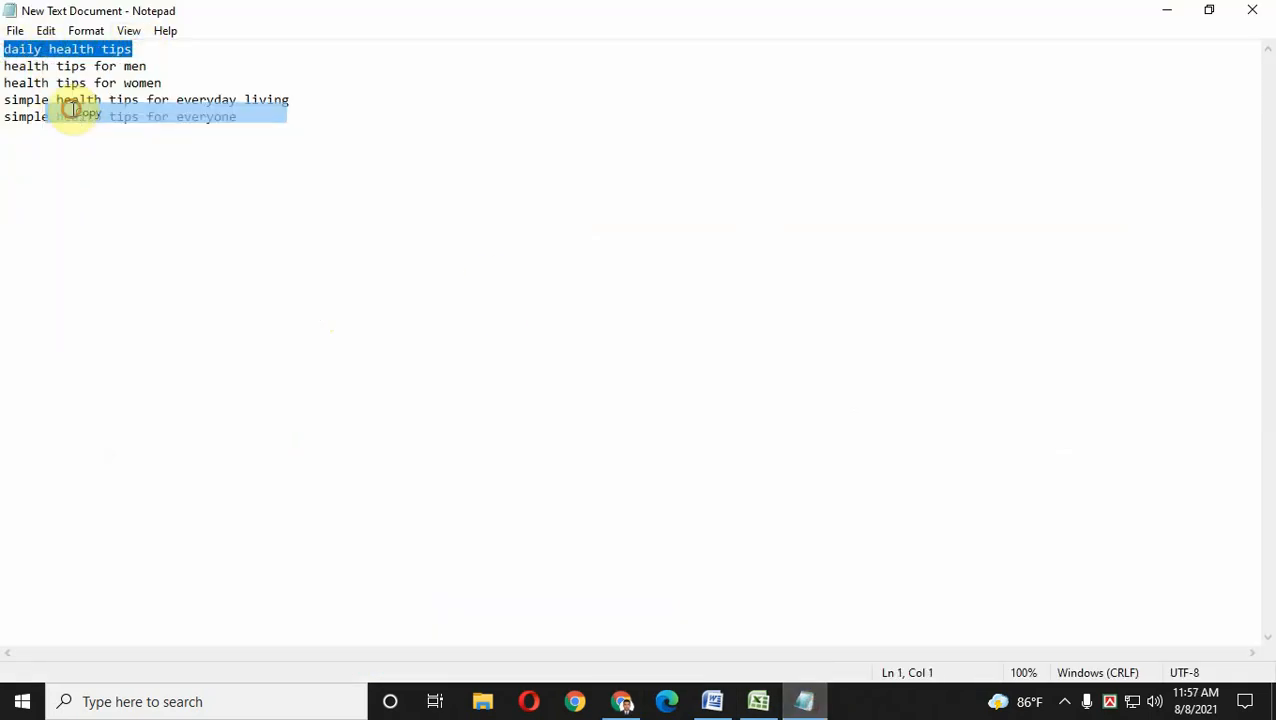
left_click(758, 701)
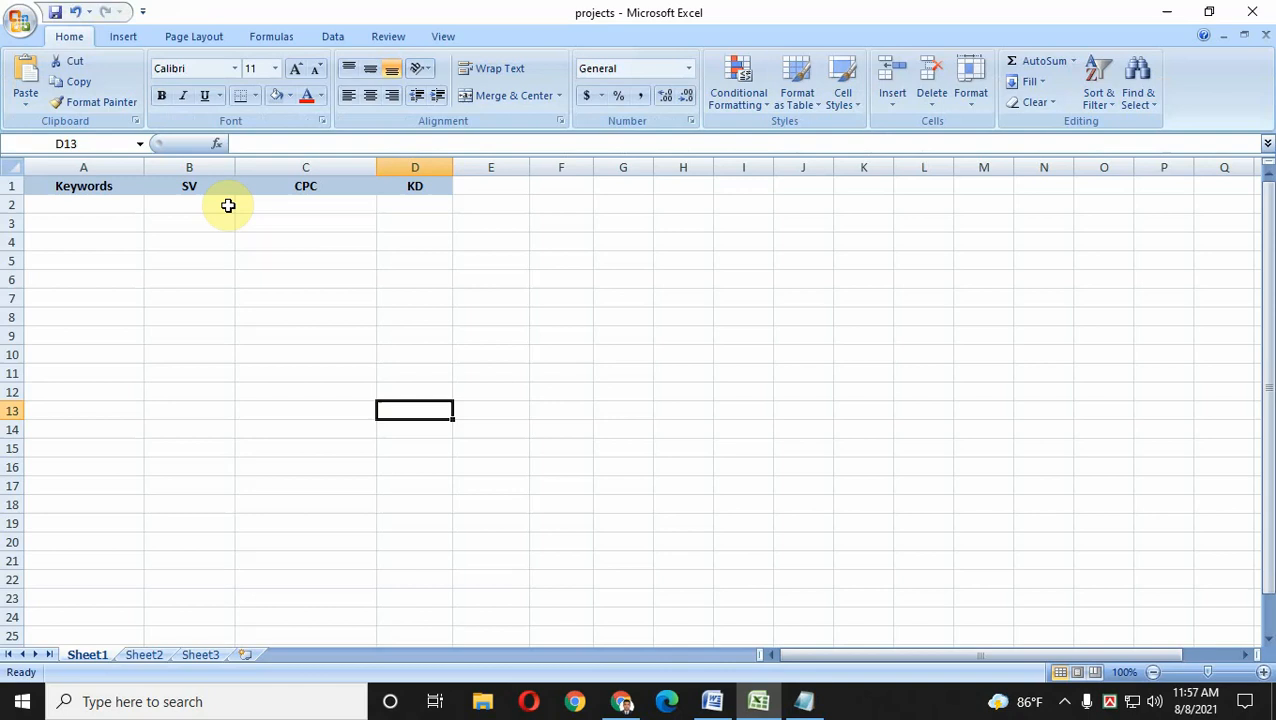
right_click(60, 204)
left_click(105, 258)
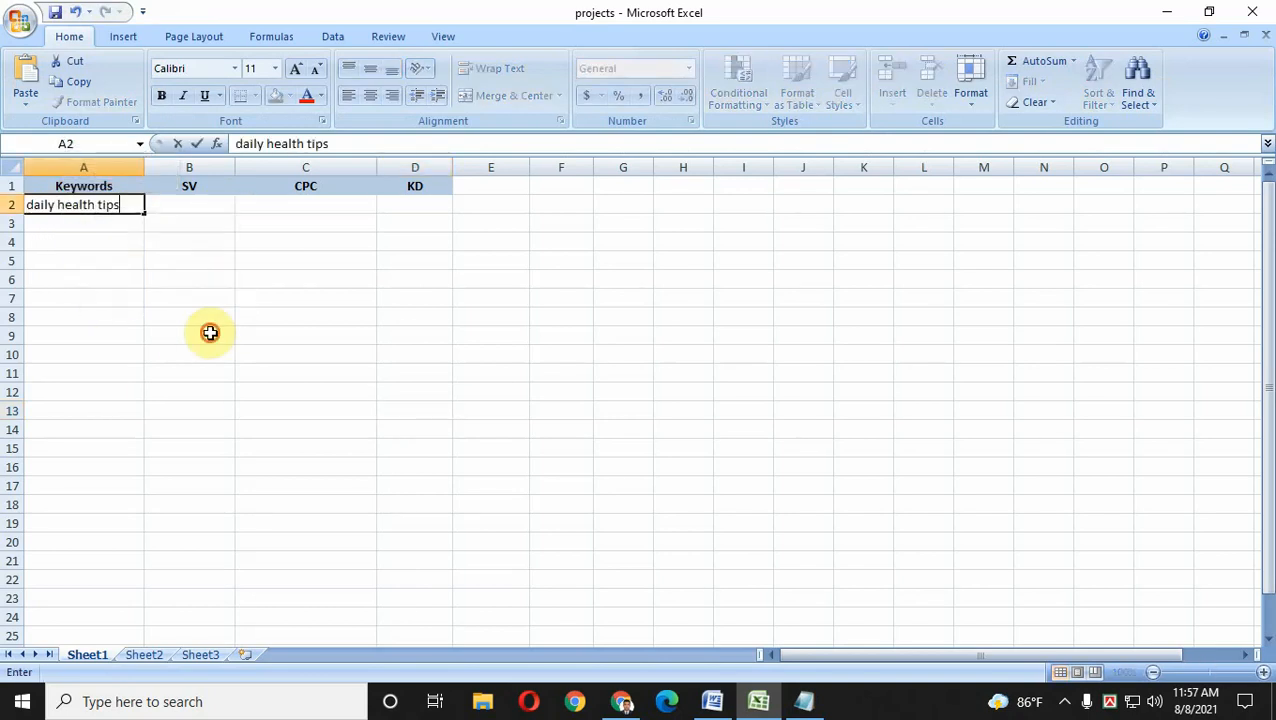
left_click(205, 333)
left_click(42, 232)
- Copy "health tips for men" from the Notepad list and paste it into cell A3 of the Excel keyword sheet
left_click(804, 701)
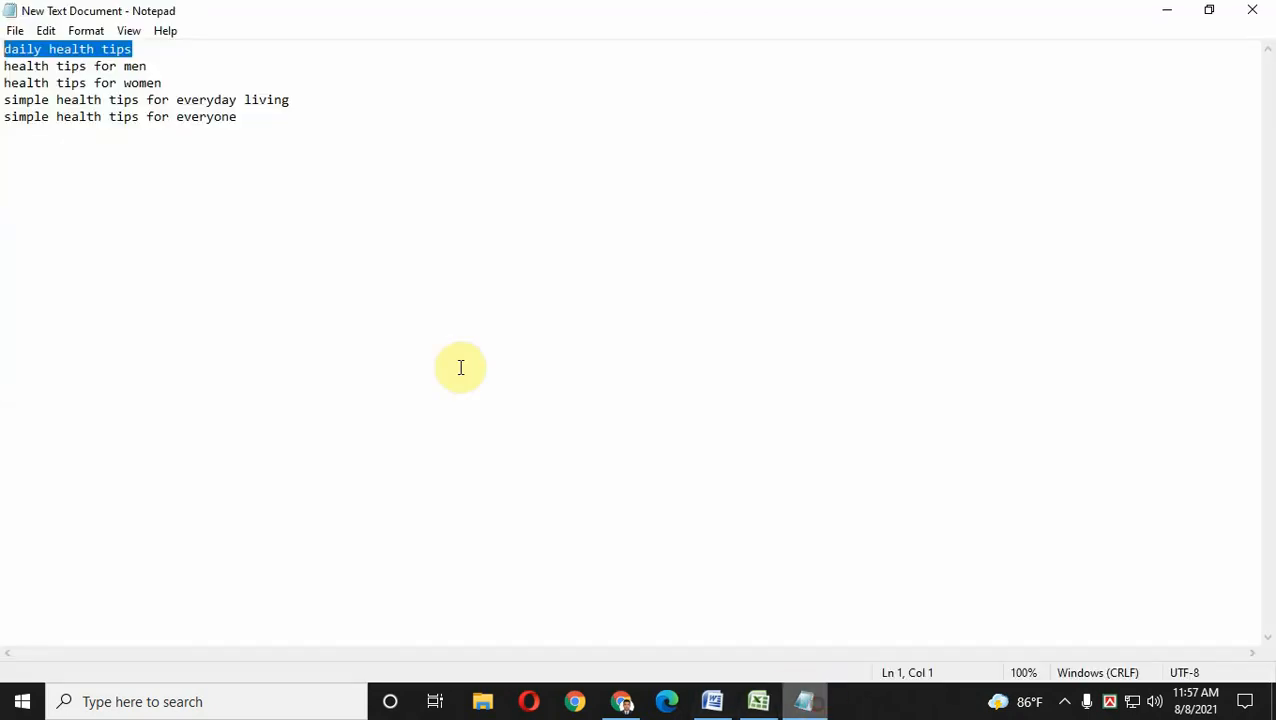
left_click_drag(147, 66, 2, 66)
right_click(18, 66)
left_click(63, 125)
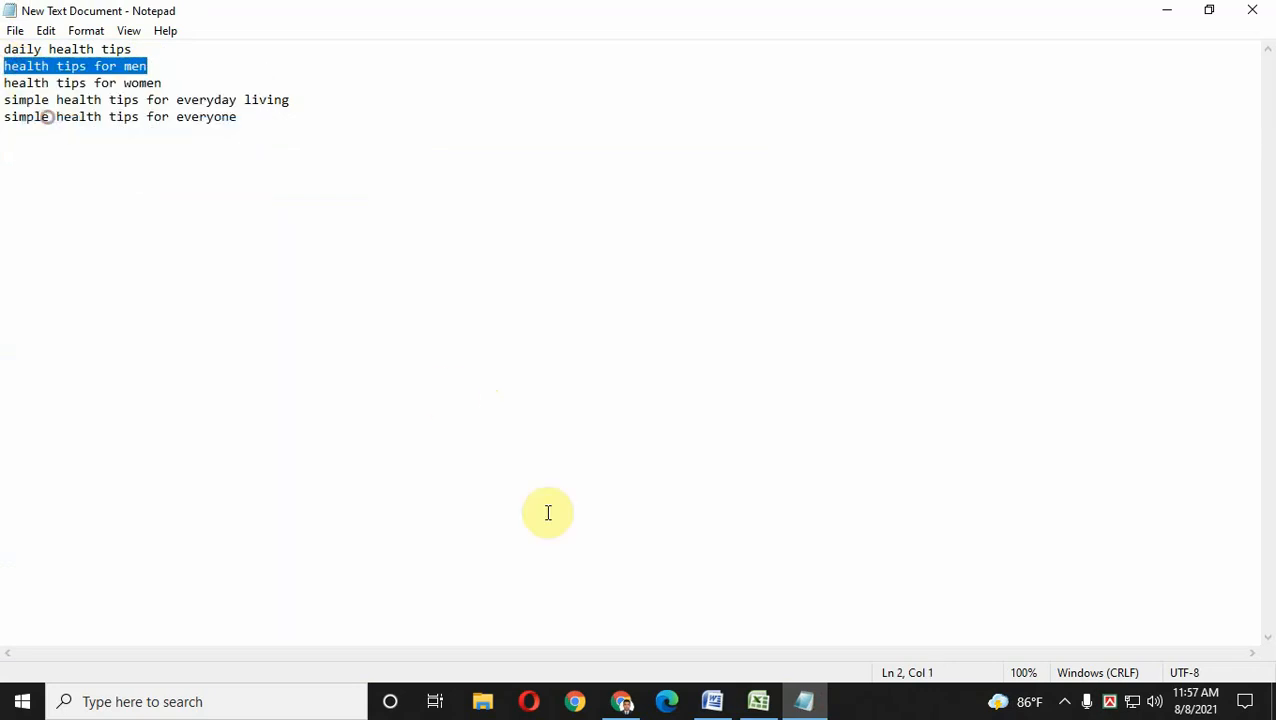
left_click(754, 706)
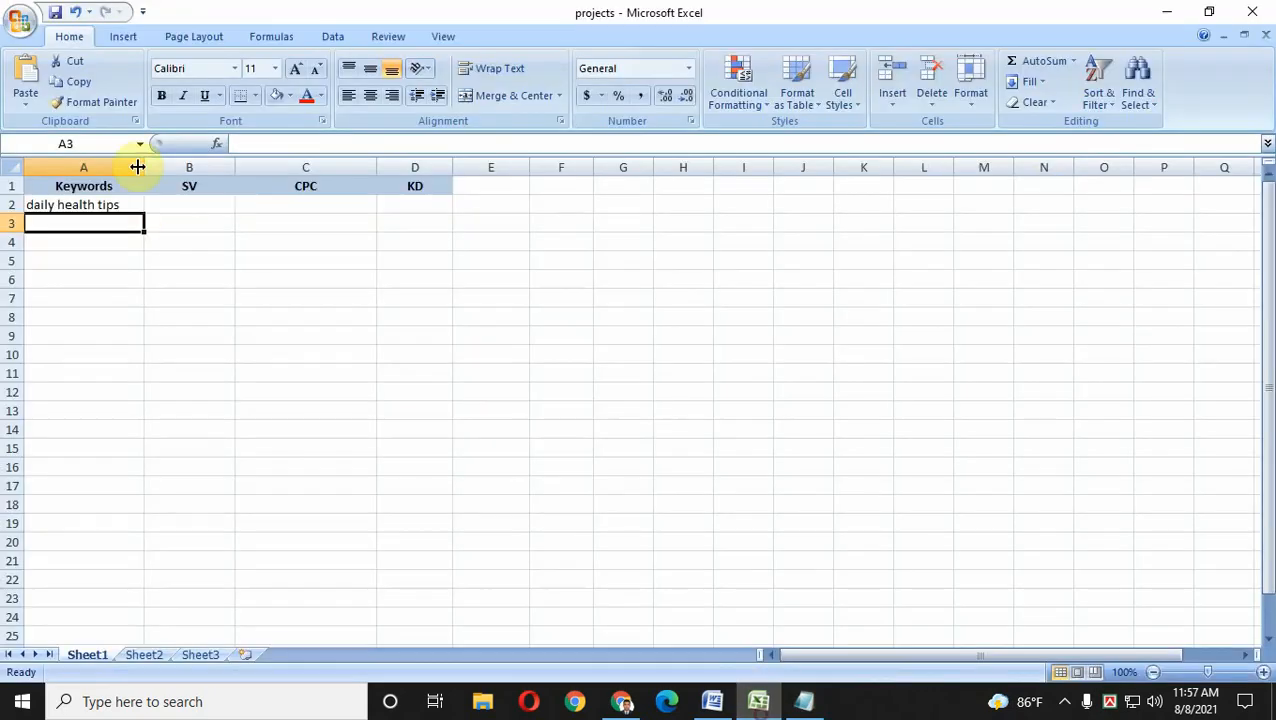
right_click(56, 229)
double_click(50, 224)
right_click(54, 224)
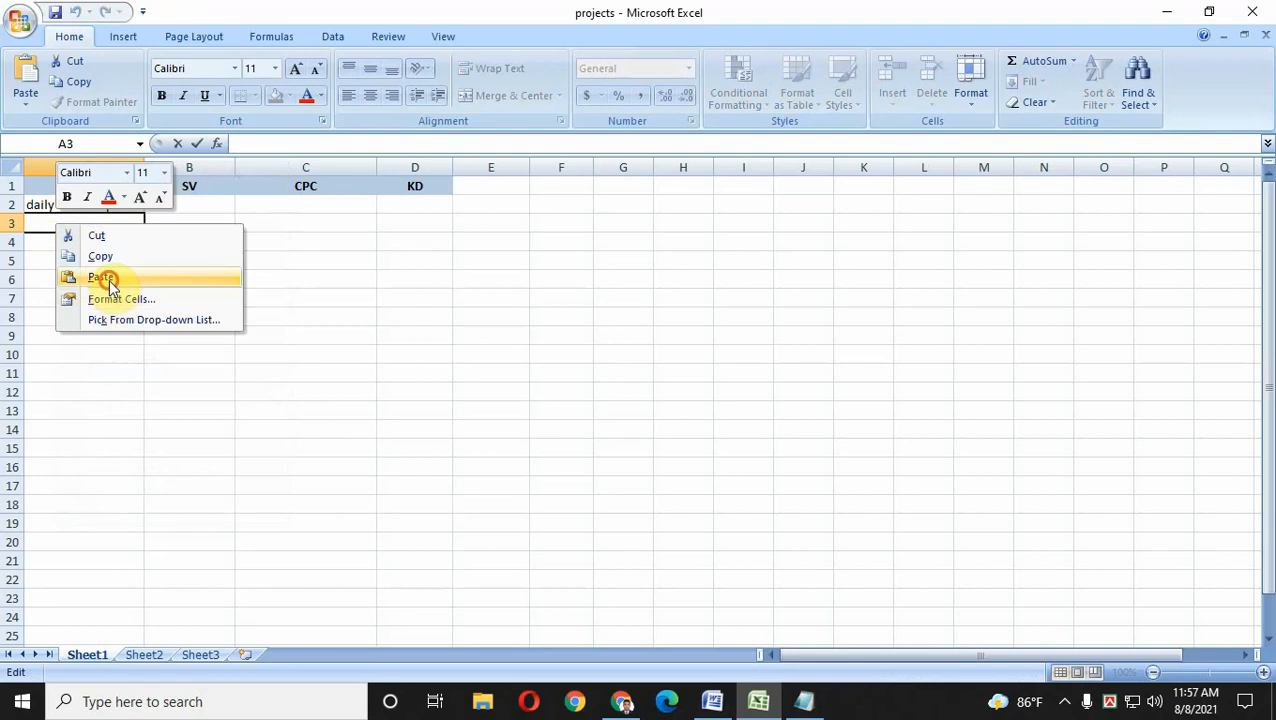
left_click(102, 278)
left_click(84, 243)
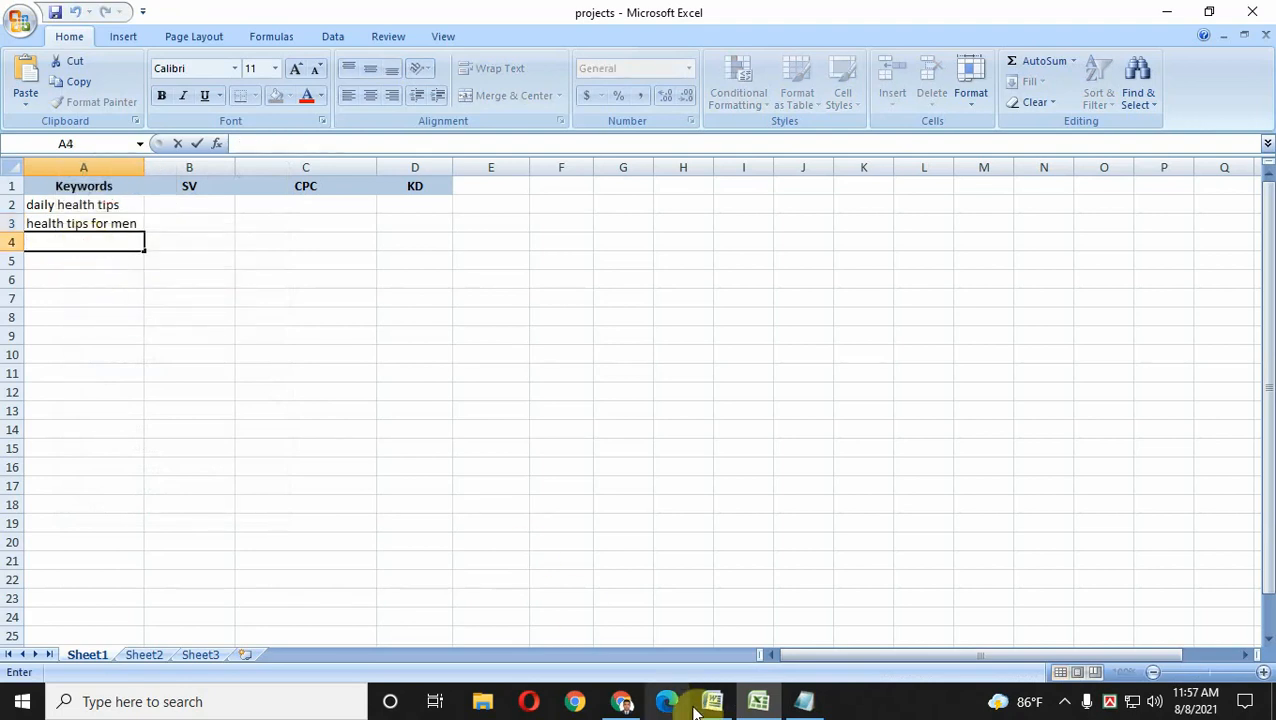
- Copy "health tips for women" from the Notepad list and paste it into cell A4 of the Excel keyword sheet
left_click(804, 701)
left_click_drag(95, 83, 6, 83)
right_click(6, 83)
left_click(46, 137)
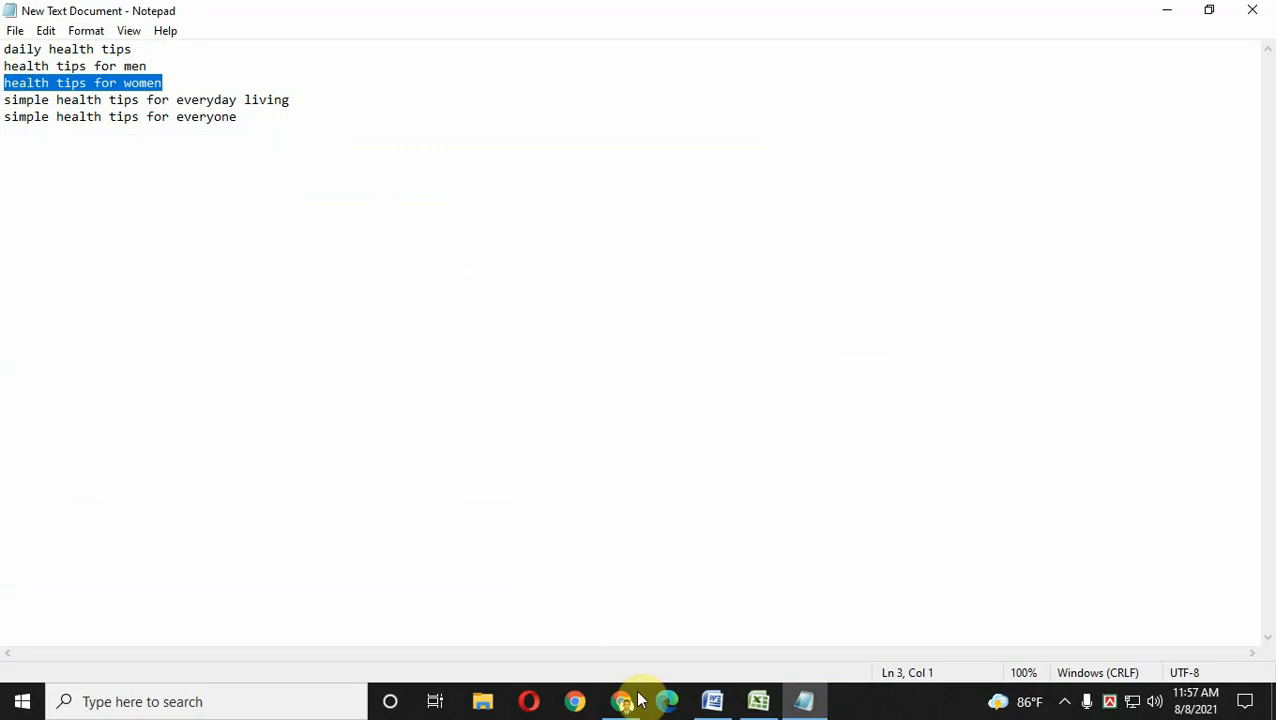
left_click(758, 701)
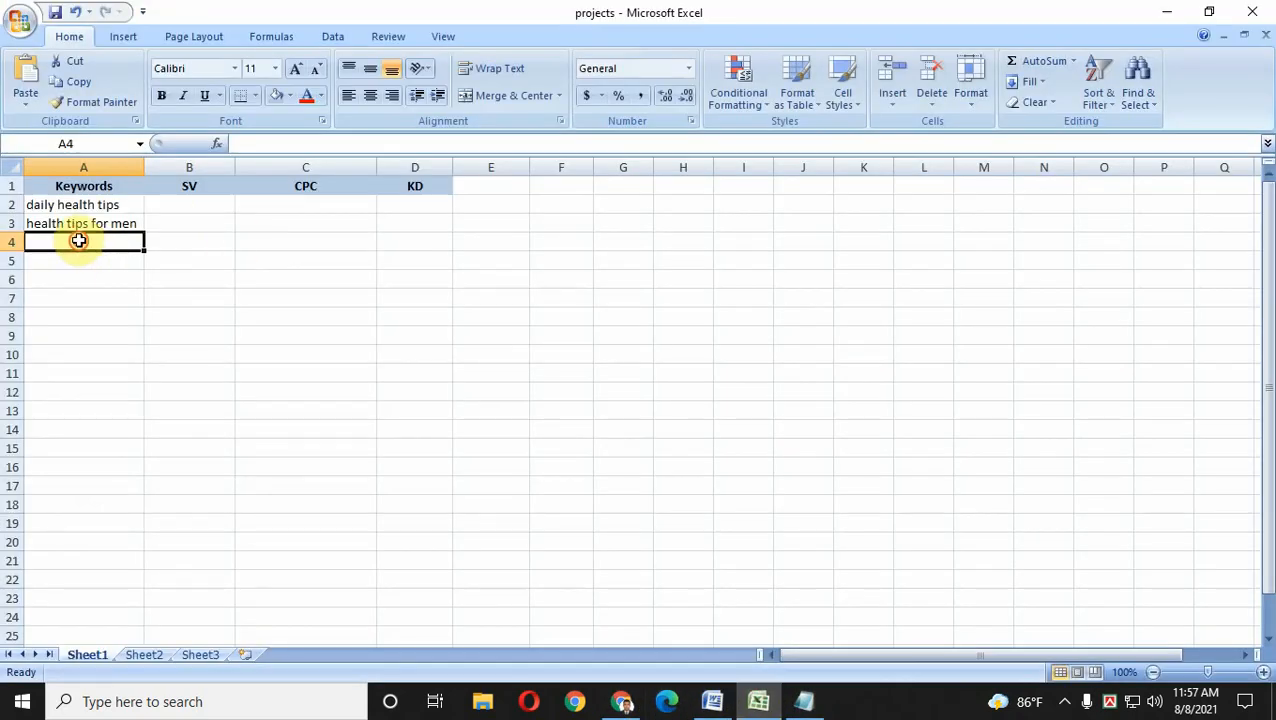
double_click(79, 241)
right_click(79, 241)
left_click(125, 292)
right_click(67, 241)
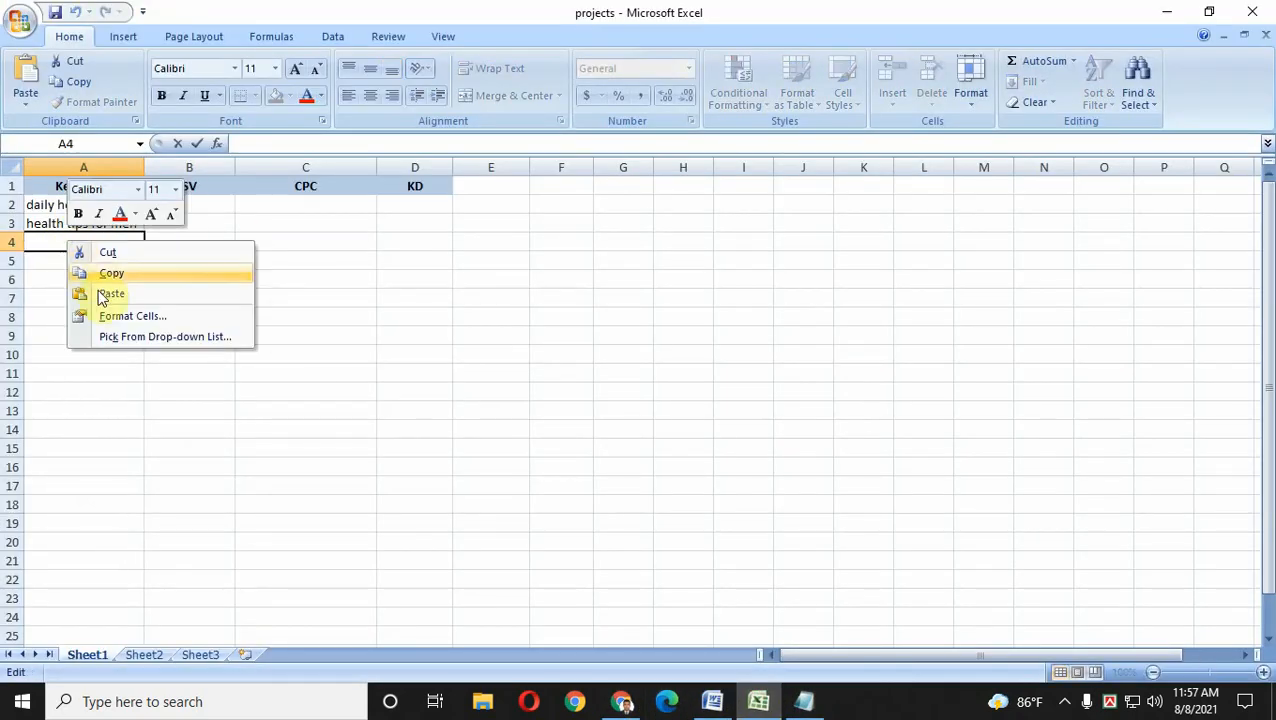
left_click(110, 294)
left_click(105, 296)
left_click(82, 256)
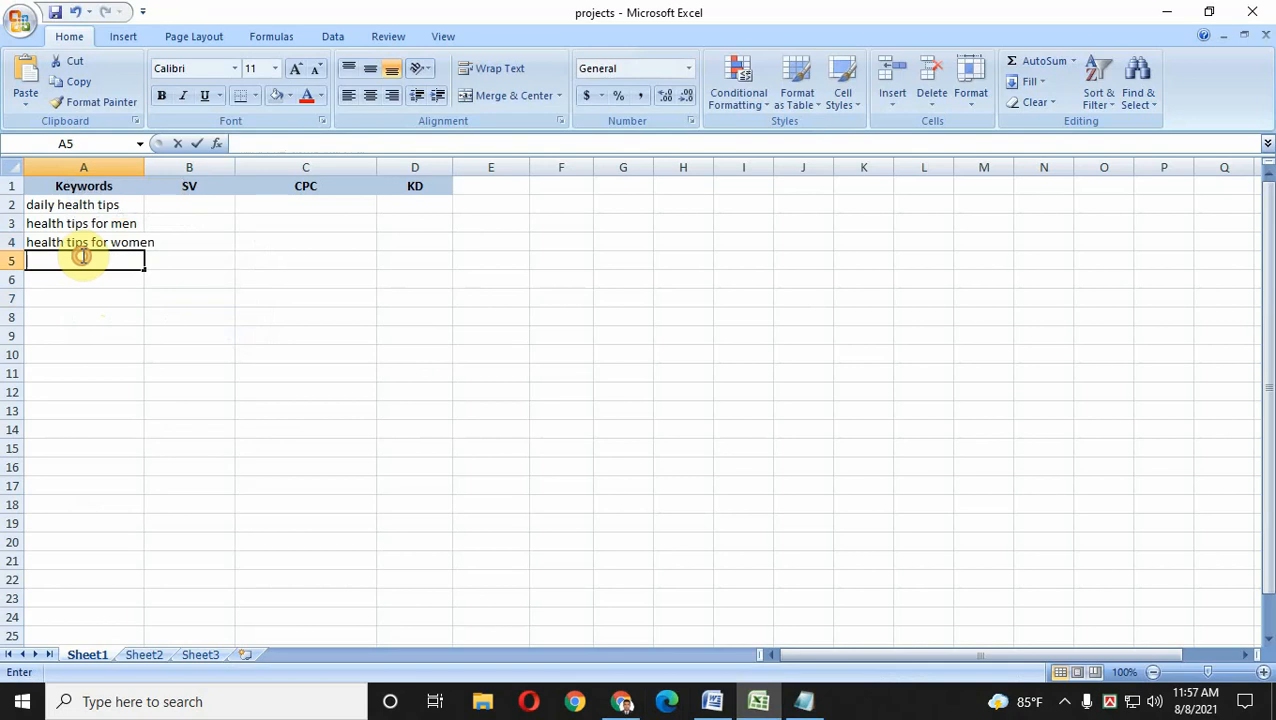
- Copy "simple health tips for everyday living" from the Notepad list and paste it into cell A5 of the Excel keyword sheet
left_click(803, 701)
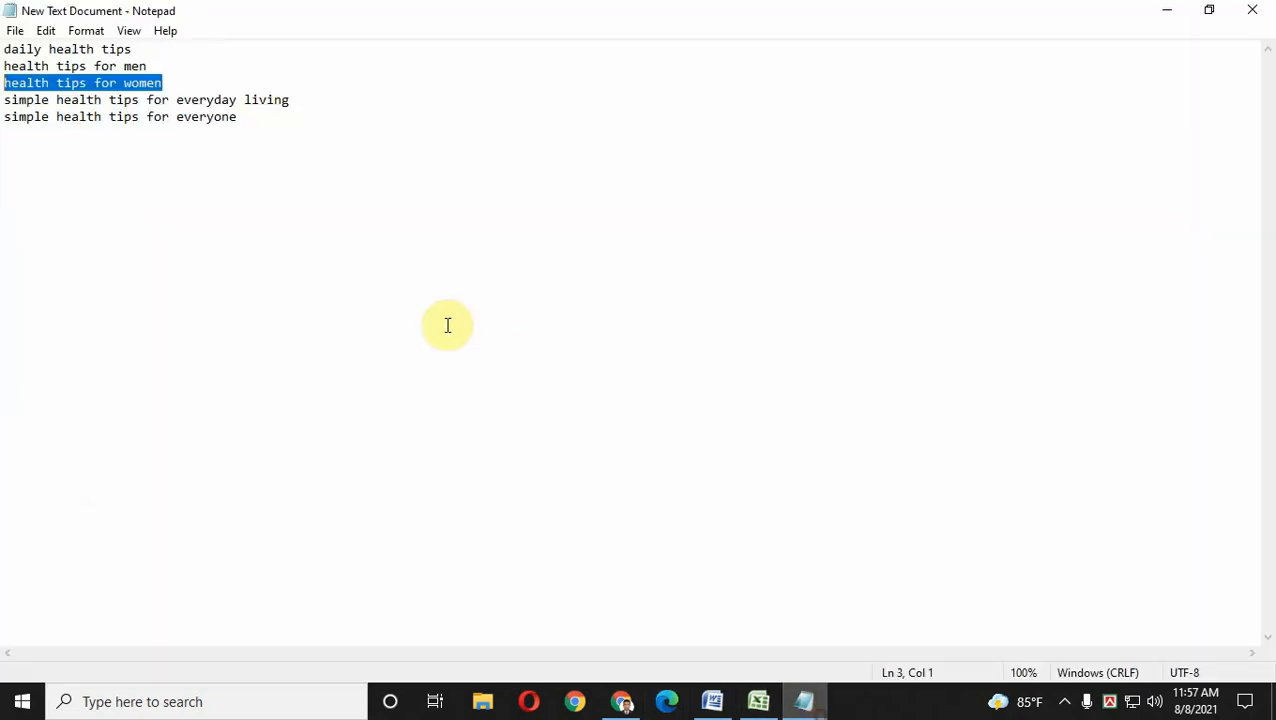
left_click_drag(289, 100, 4, 101)
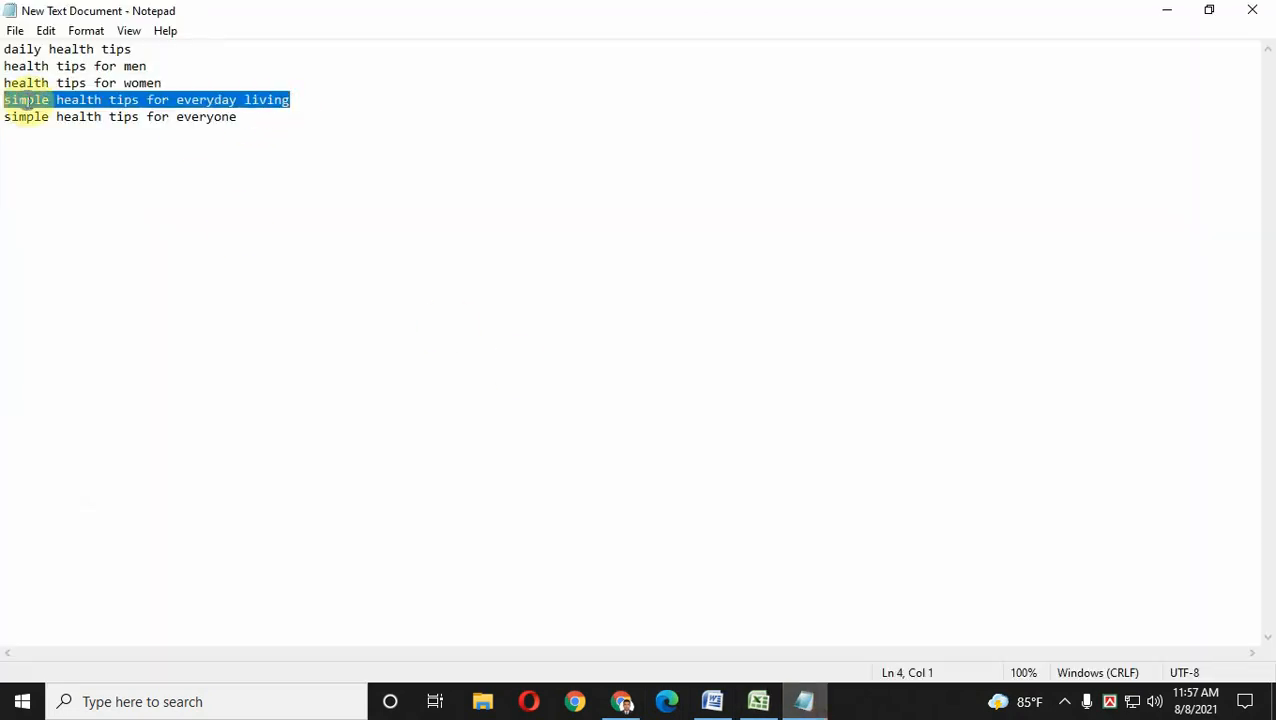
right_click(27, 100)
left_click(68, 161)
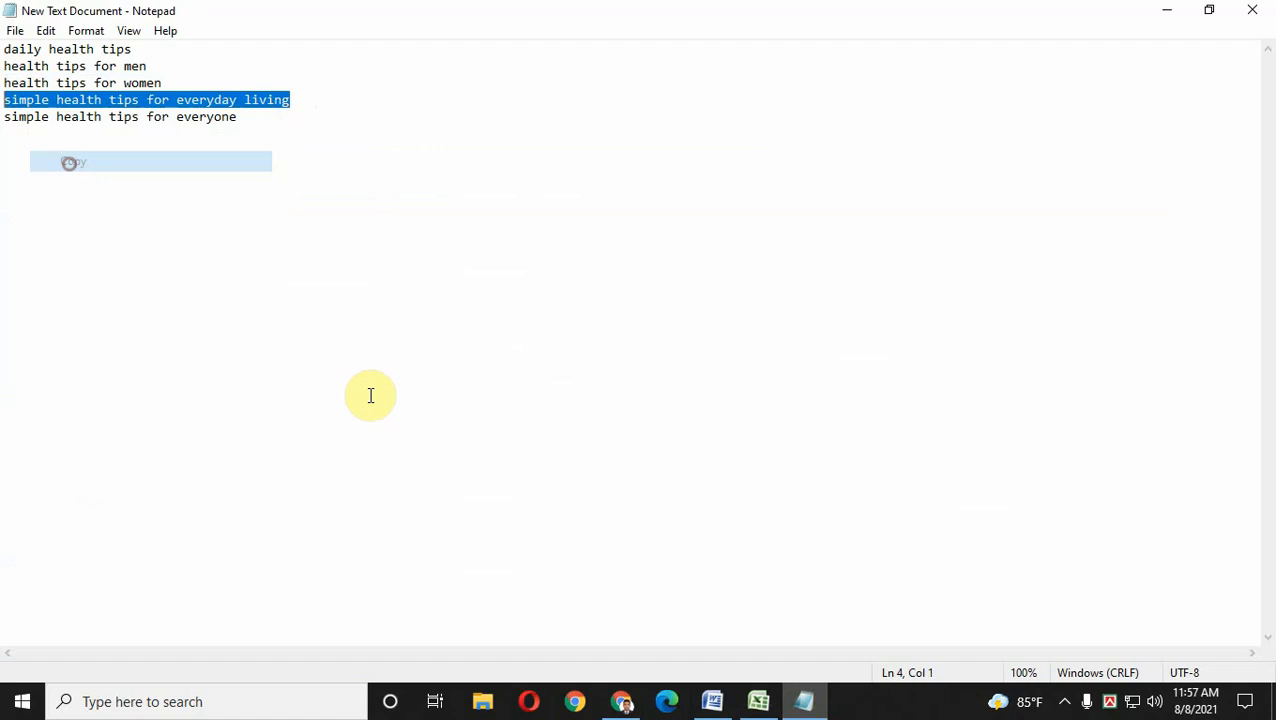
left_click(716, 708)
double_click(63, 262)
right_click(63, 262)
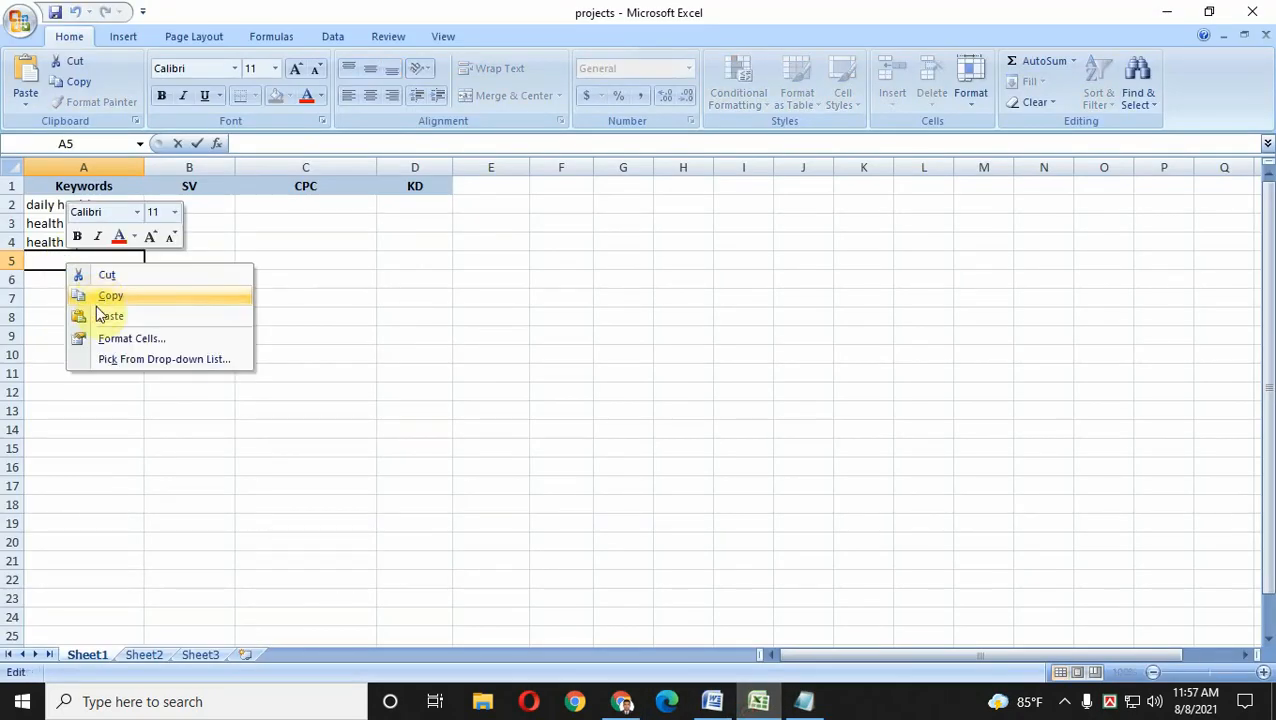
left_click(108, 316)
left_click(61, 281)
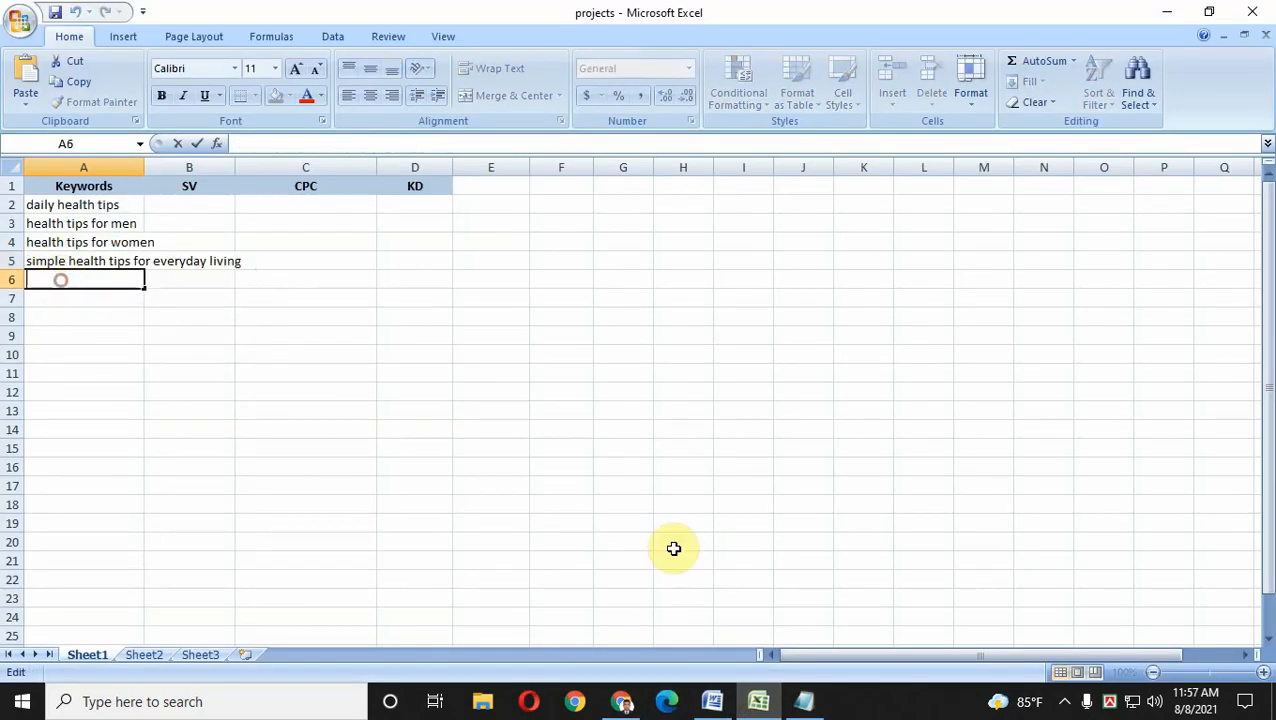
- Copy "simple health tips for everyone" from the Notepad list and paste it into cell A6 of the Excel keyword sheet
left_click(804, 701)
left_click_drag(252, 116, 4, 116)
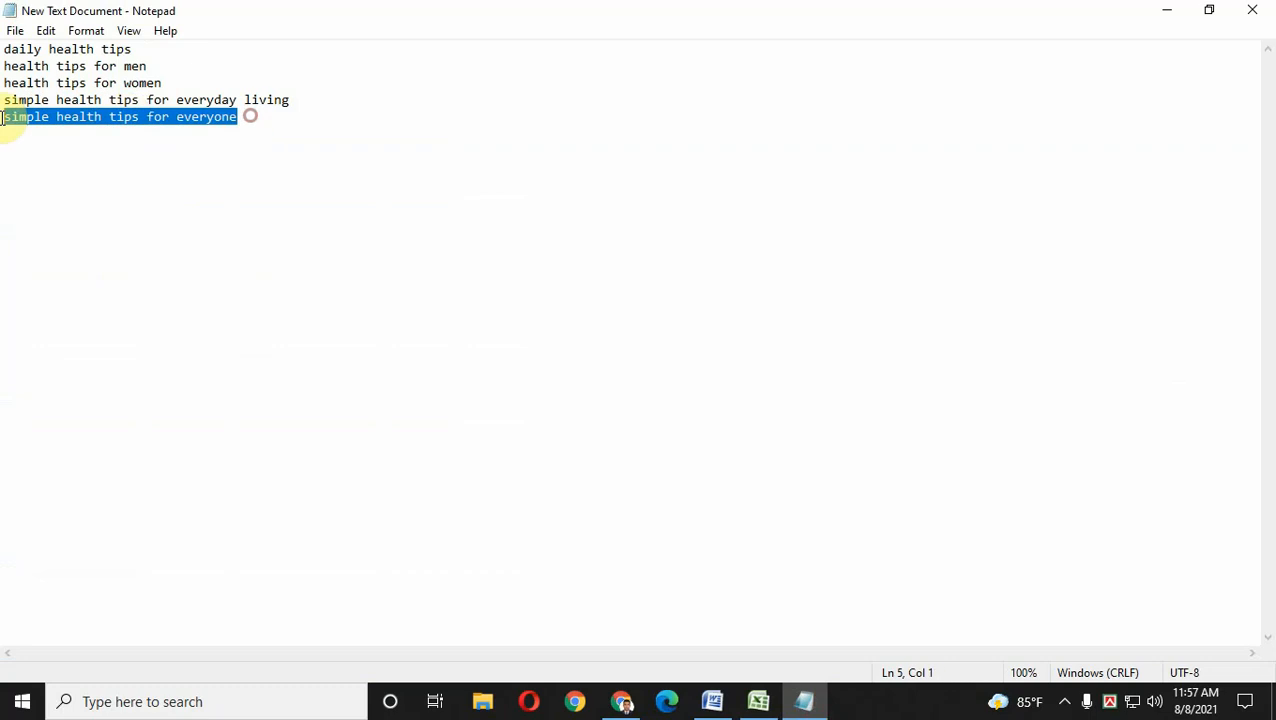
right_click(23, 116)
left_click(68, 180)
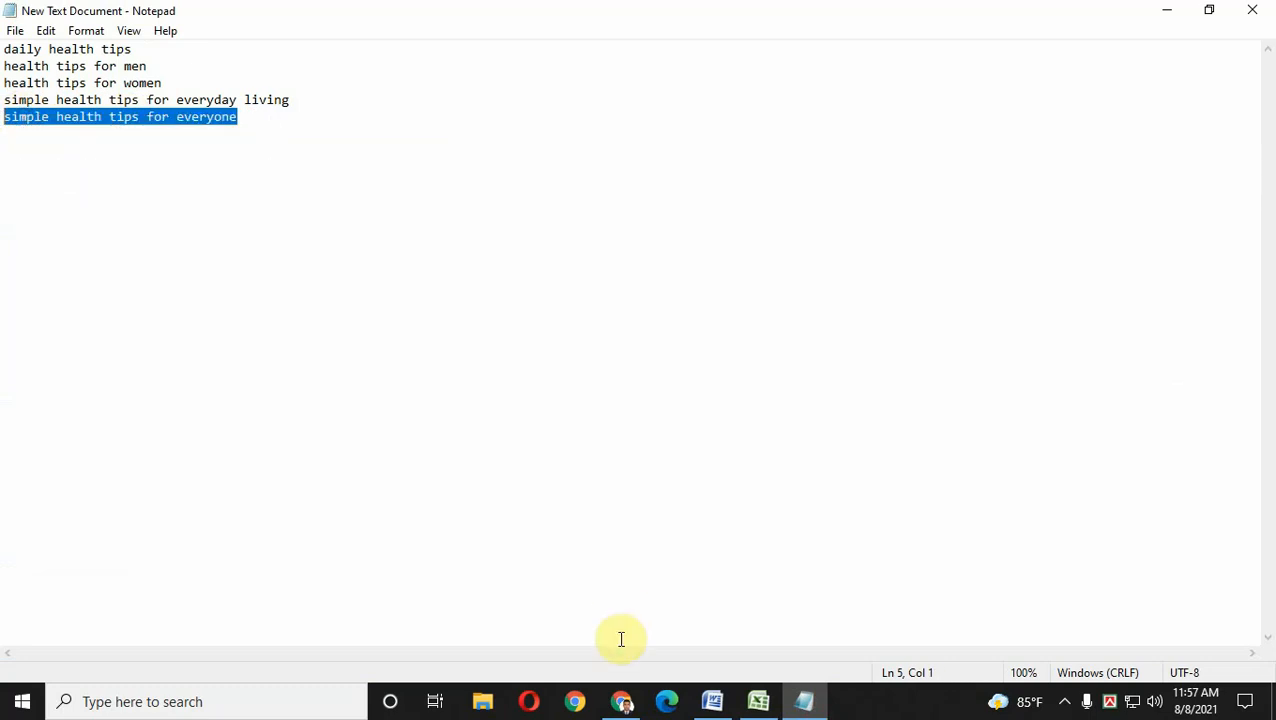
left_click(621, 701)
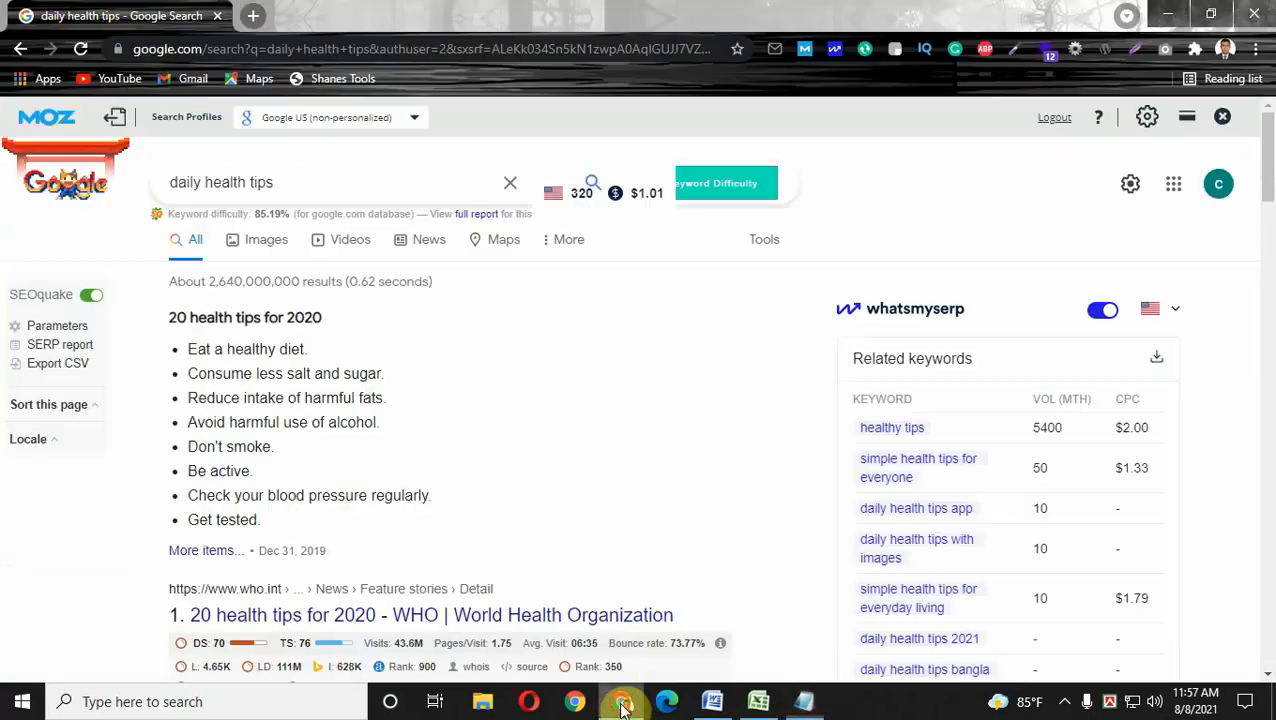
left_click(758, 701)
left_click(85, 279)
right_click(88, 286)
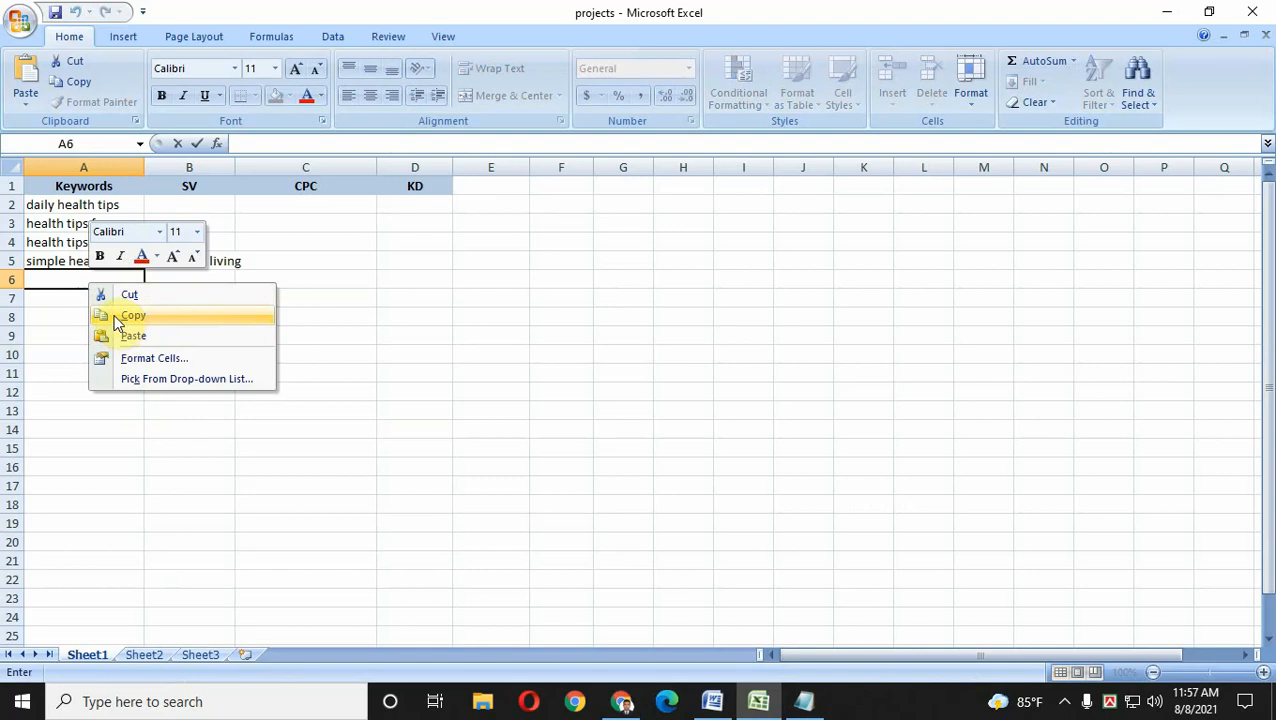
left_click(130, 336)
left_click(168, 350)
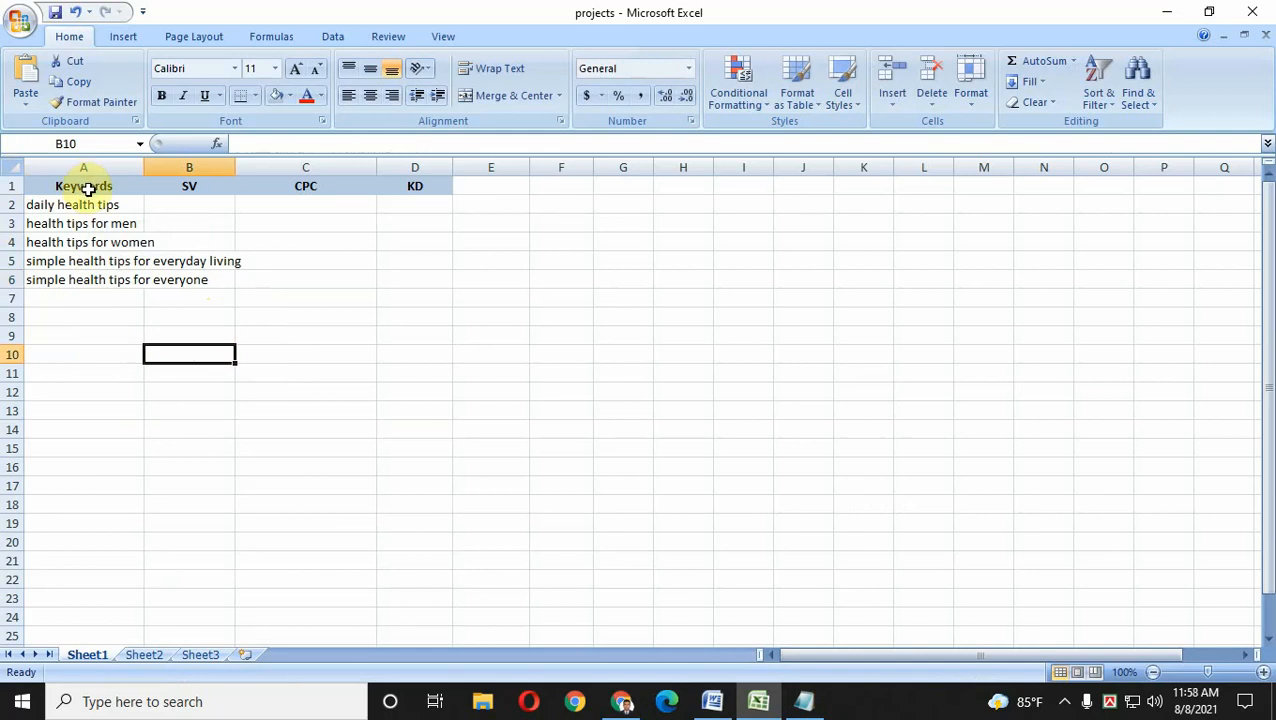
- Review the Keyword Analysis items (SV, Backlinks, KD, Competitor Analysis) in the Word document "SEO course module", then return to the Excel keyword sheet
left_click(188, 185)
type("SV")
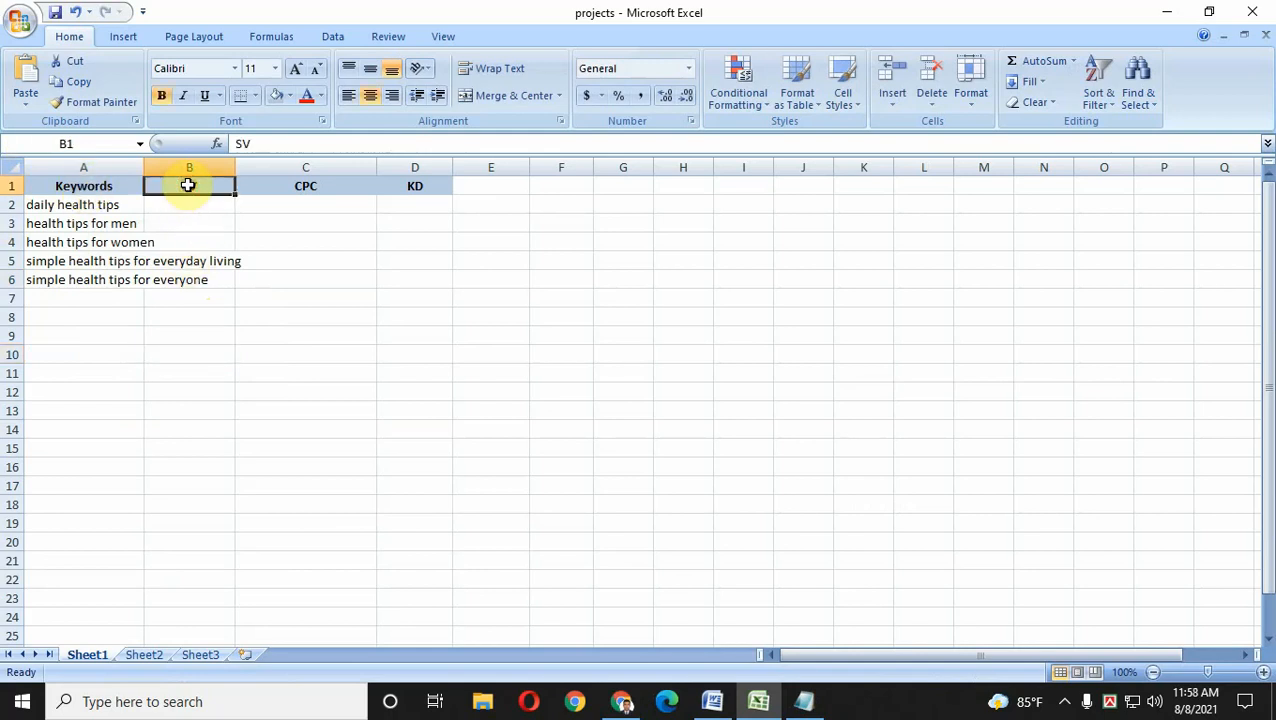
left_click(713, 703)
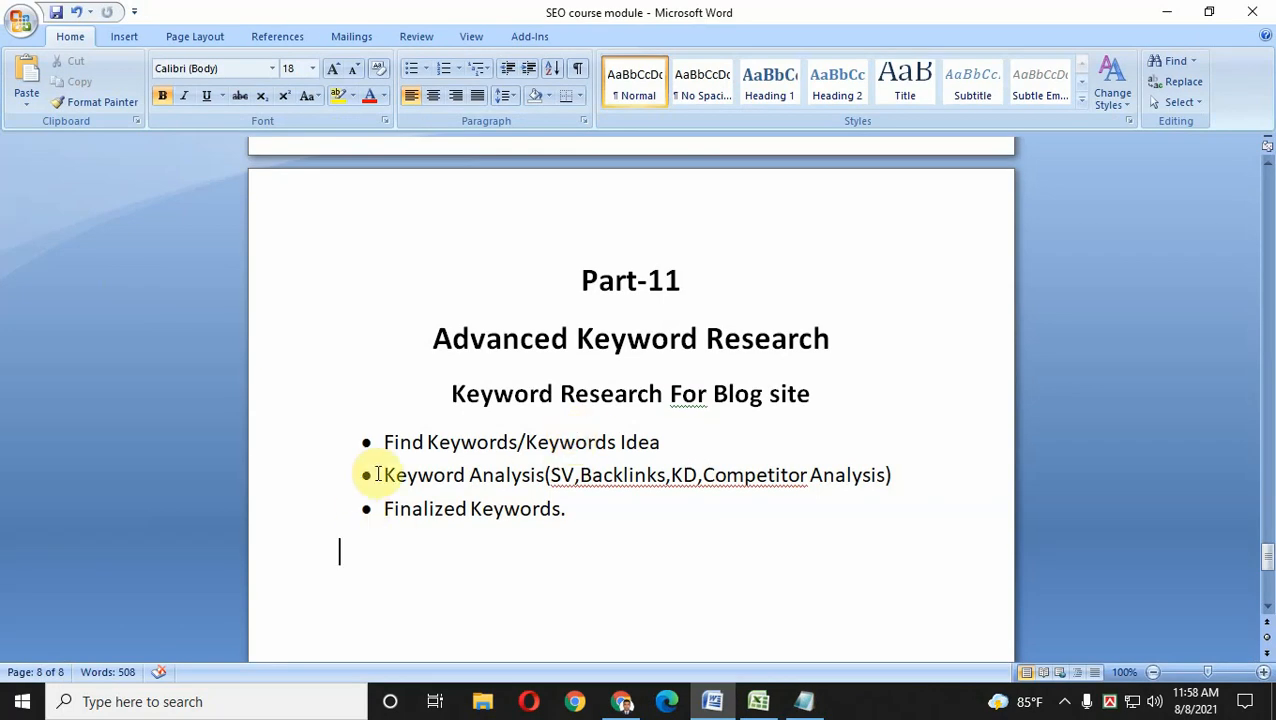
left_click_drag(383, 475, 527, 472)
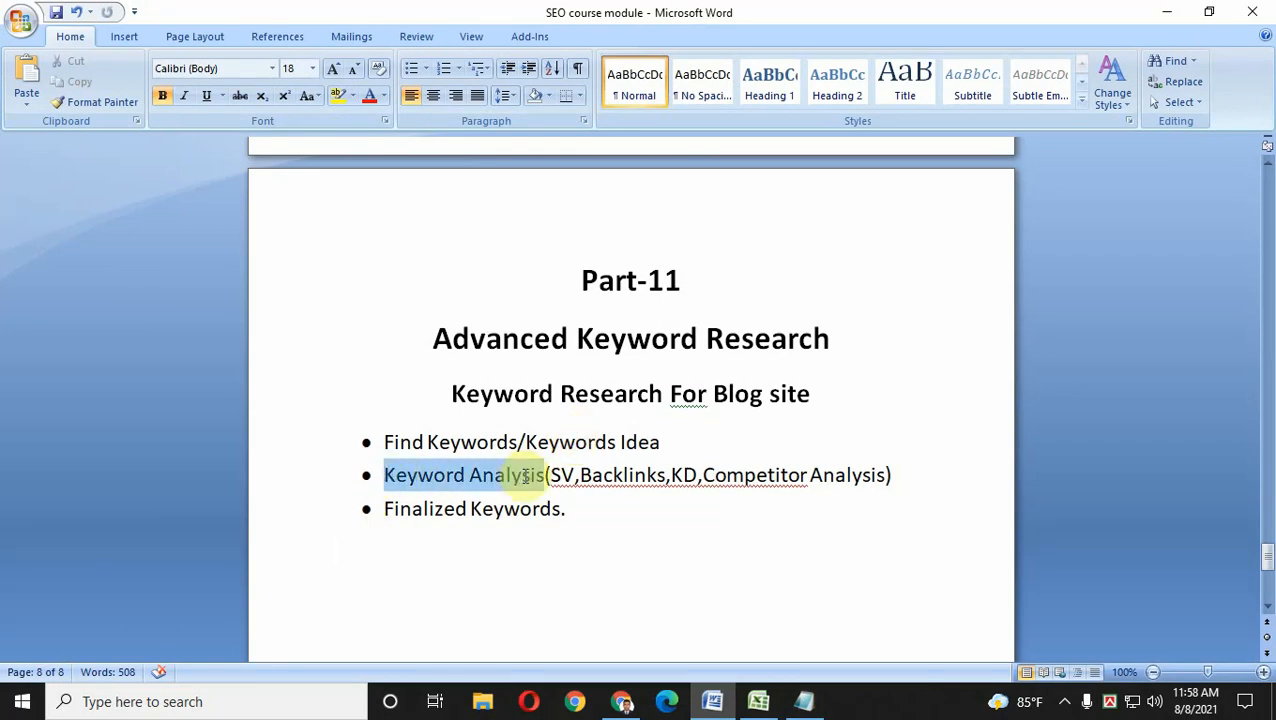
left_click(527, 472)
left_click(610, 499)
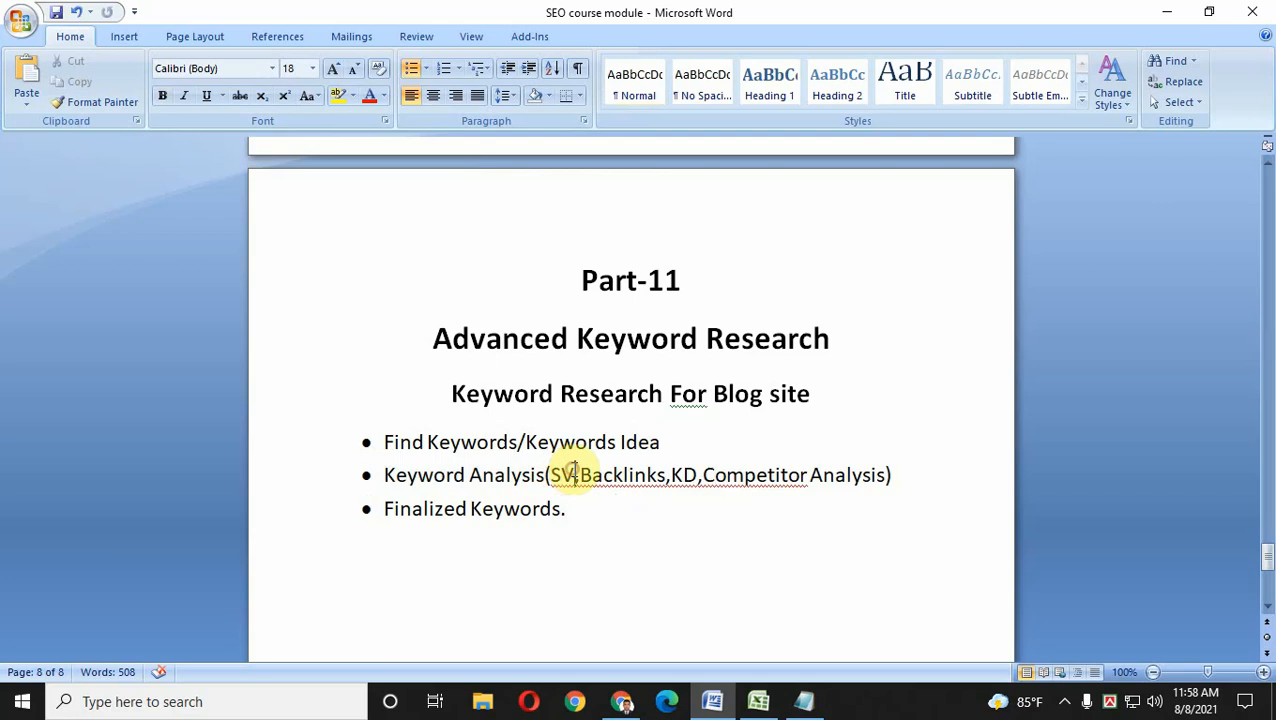
left_click_drag(724, 494, 840, 495)
left_click(720, 478)
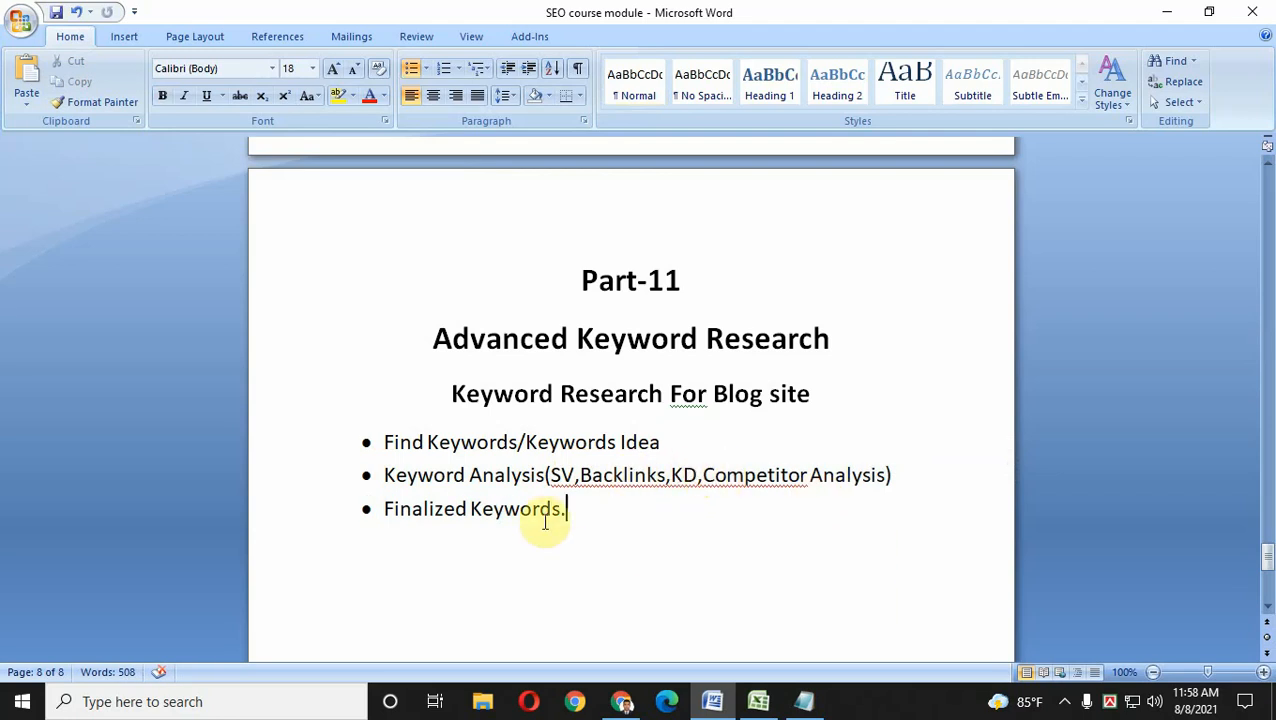
left_click(1150, 18)
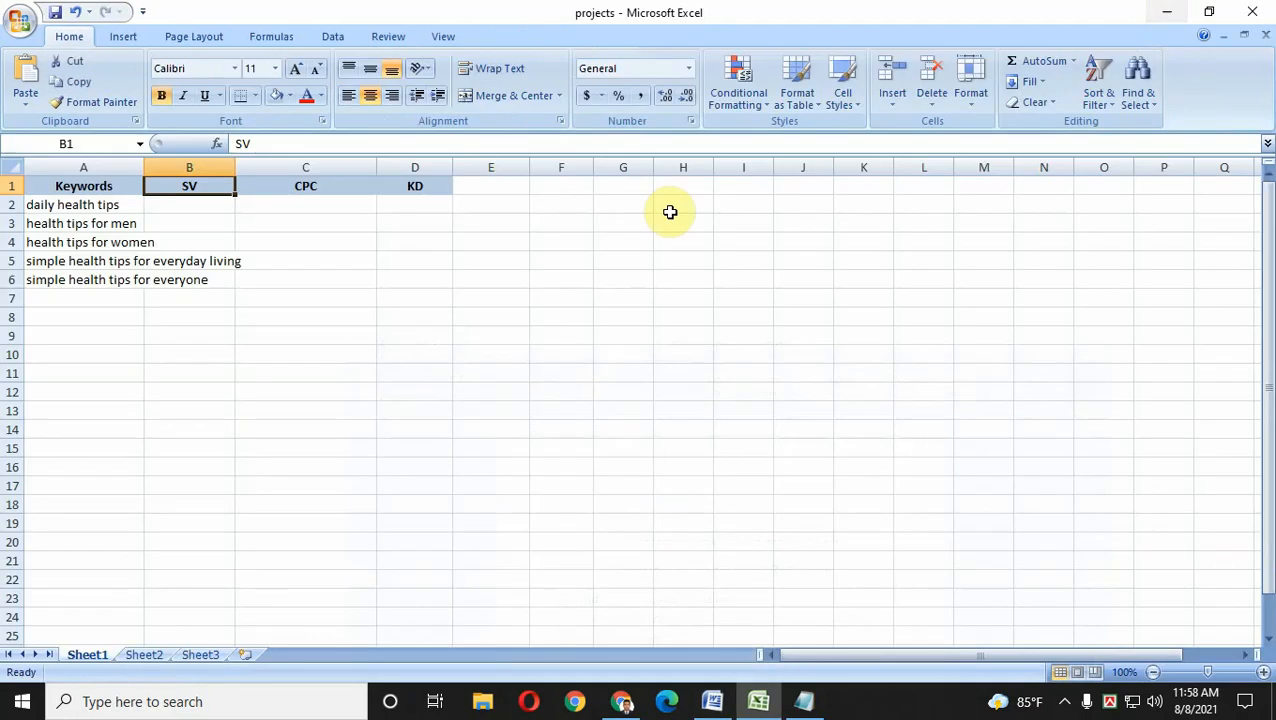
- Check the search volume for "daily health tips" on the Google results page in Chrome and the country choices of the whatsmyserp extension
left_click(88, 204)
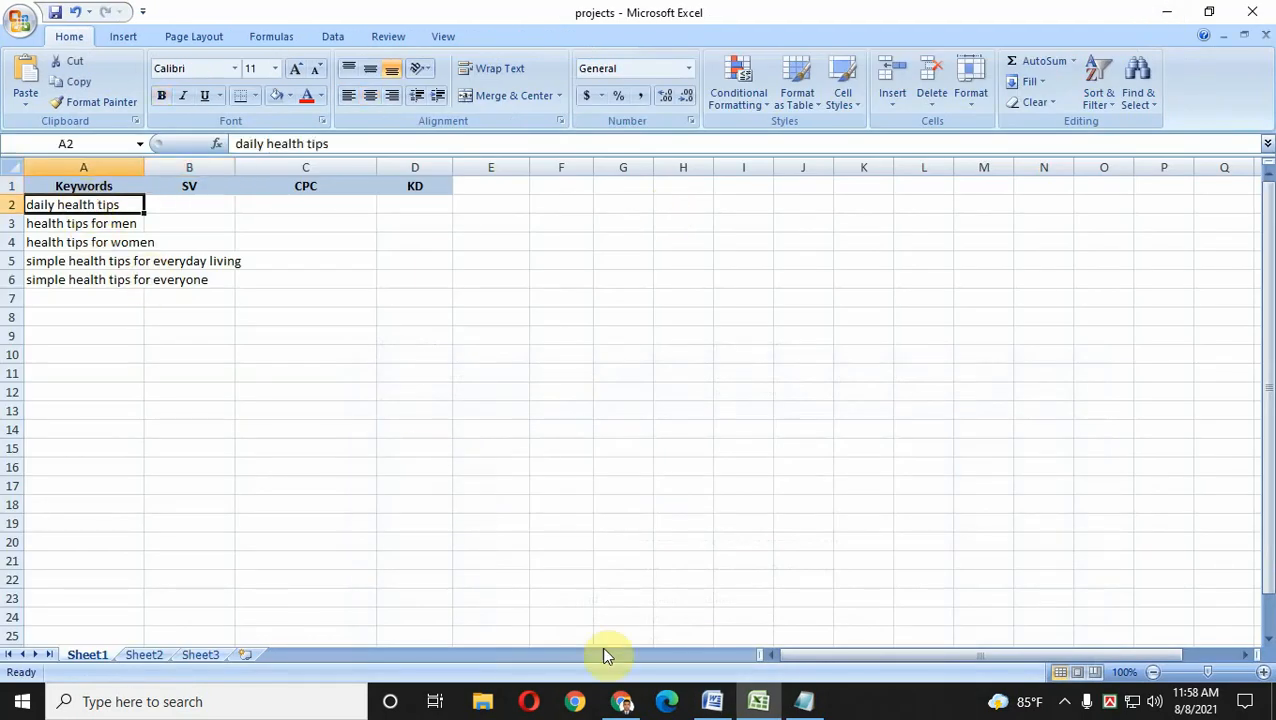
left_click(206, 201)
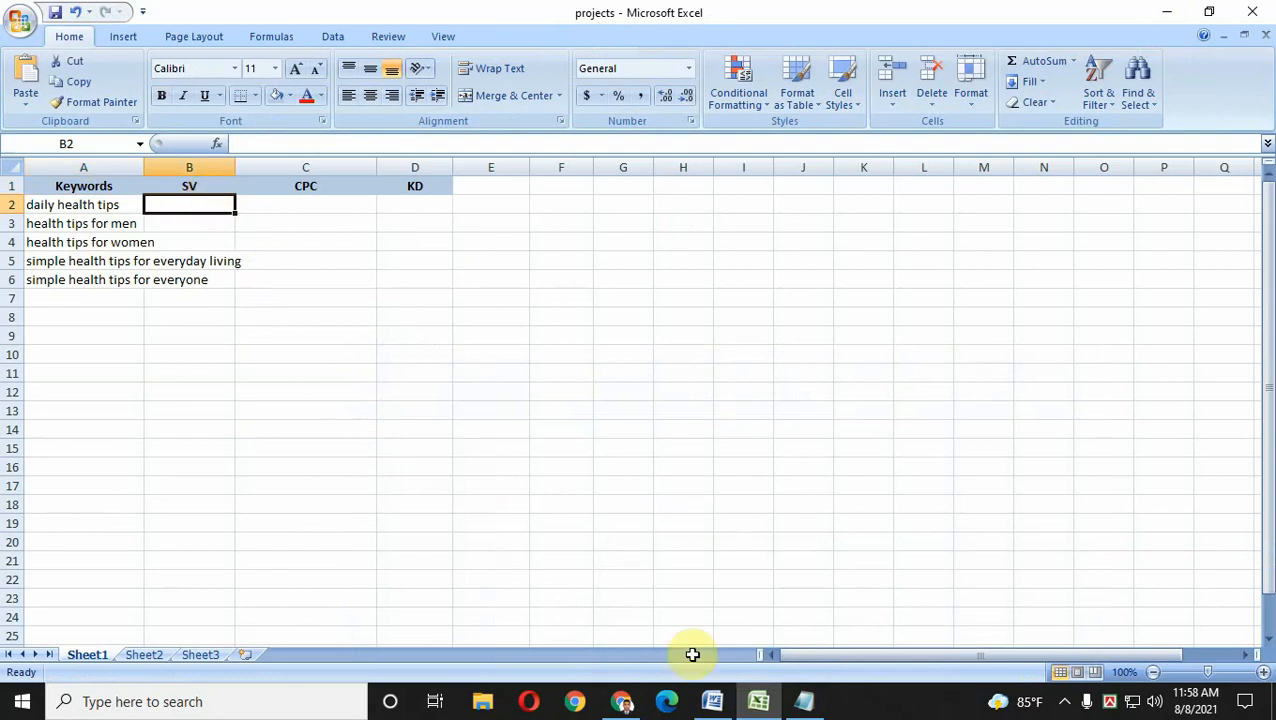
left_click(621, 702)
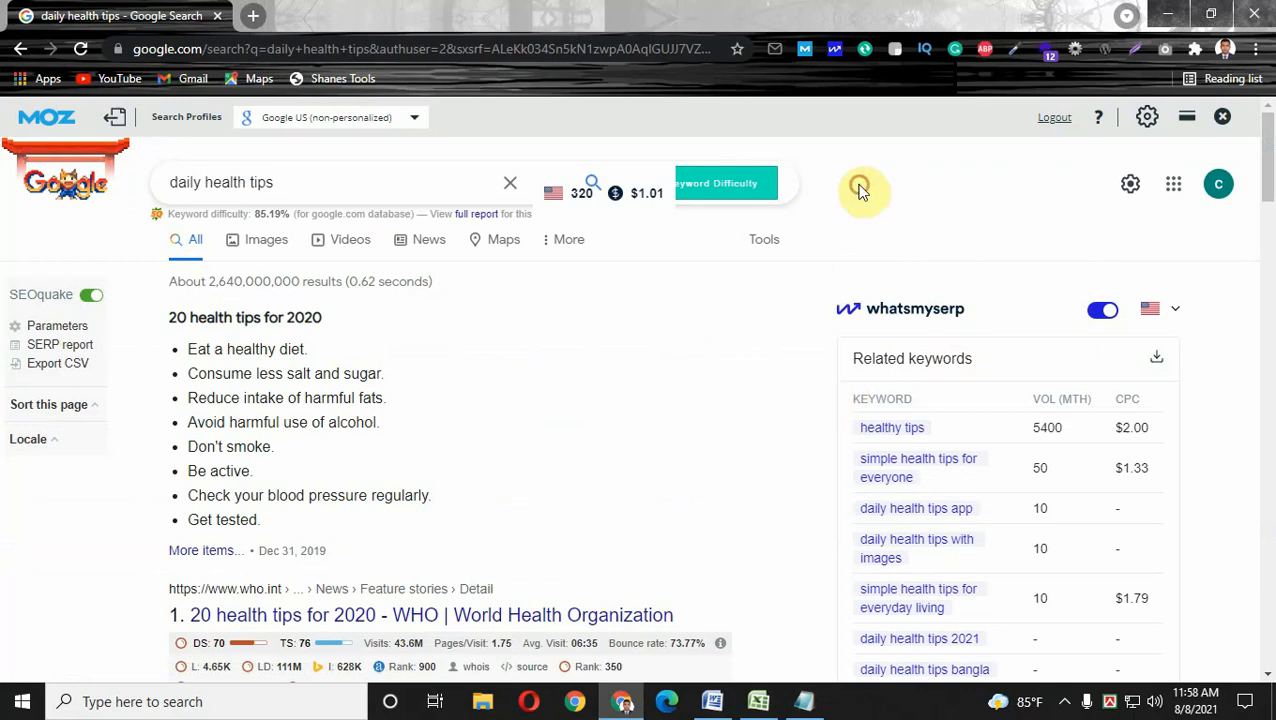
double_click(580, 195)
key("ctrl+c")
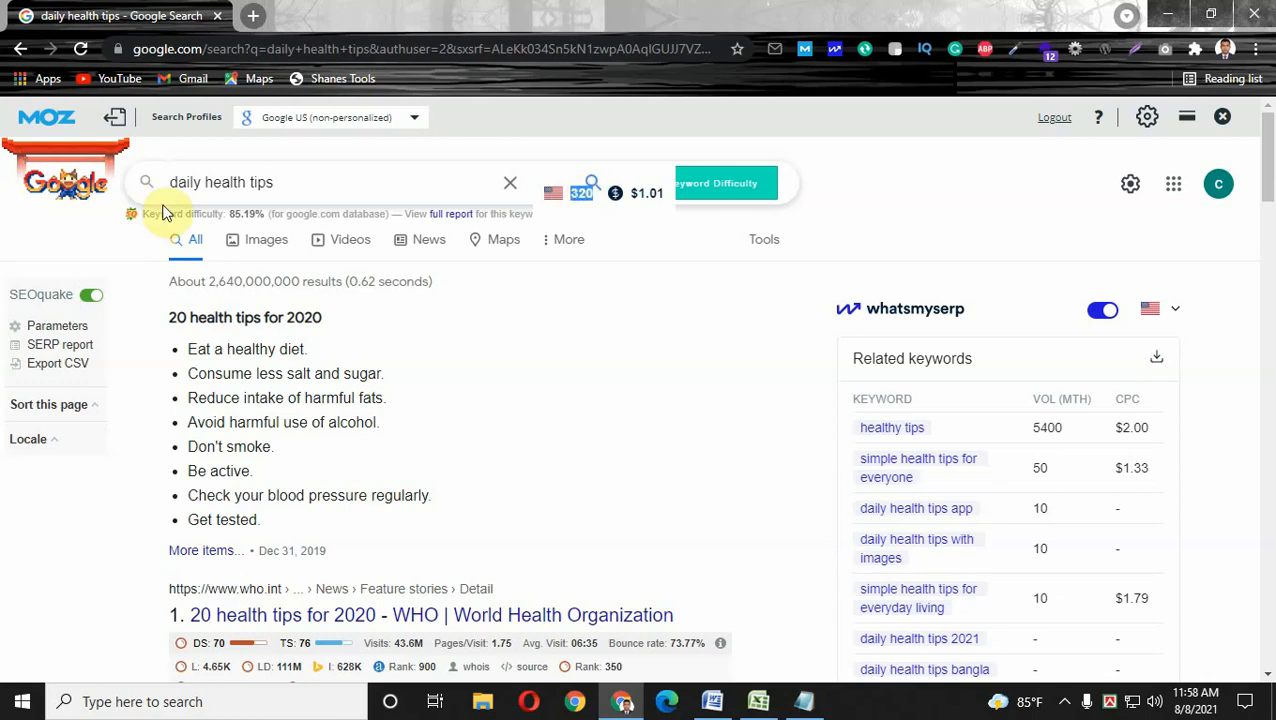
left_click(390, 183)
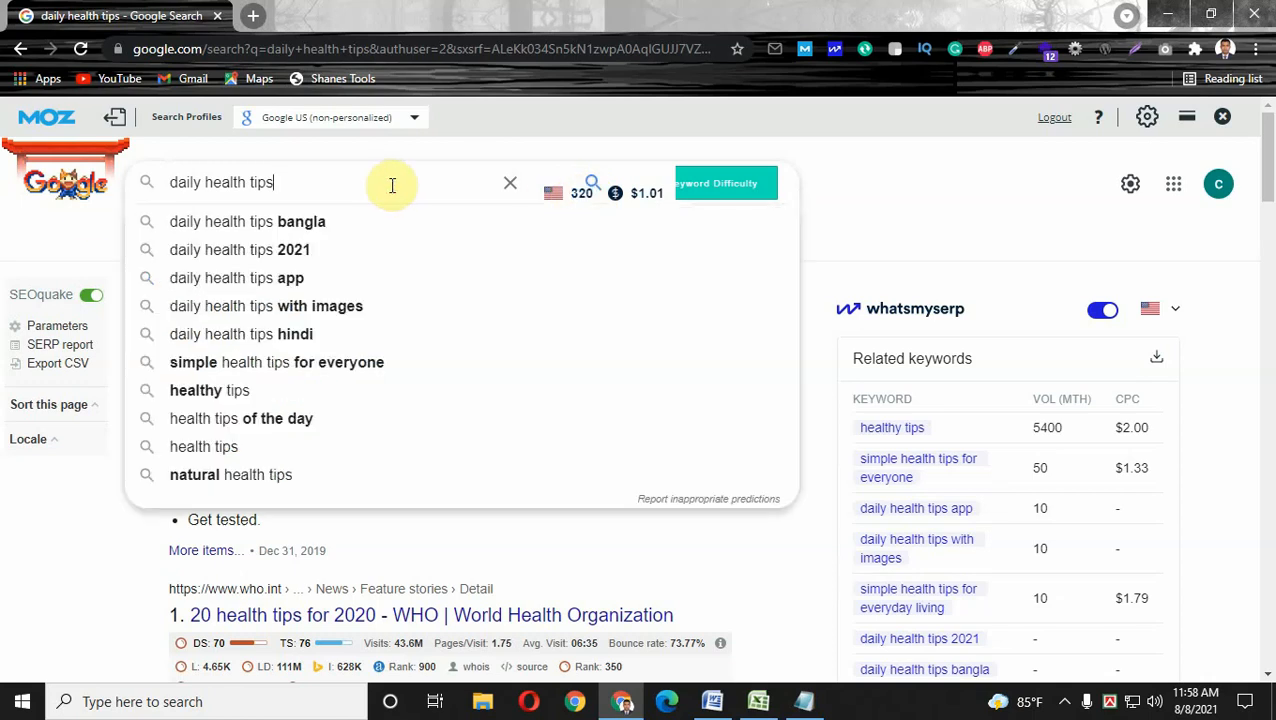
left_click(892, 207)
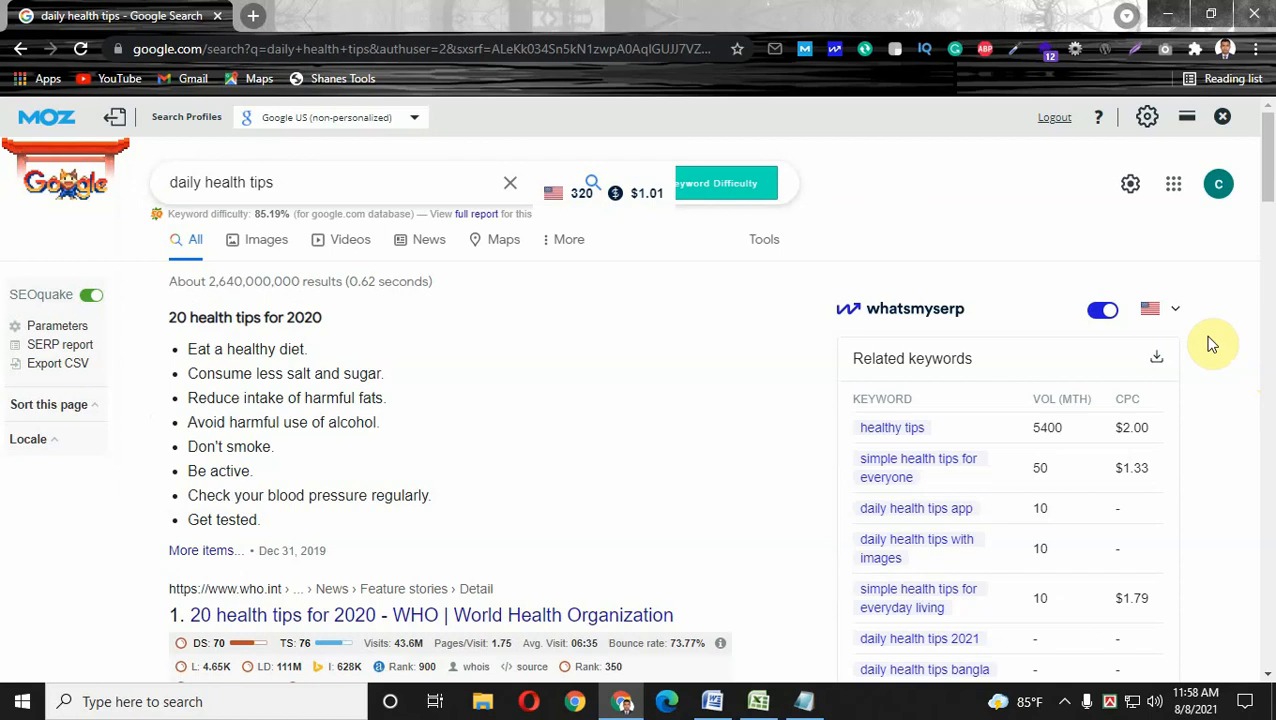
left_click(1176, 312)
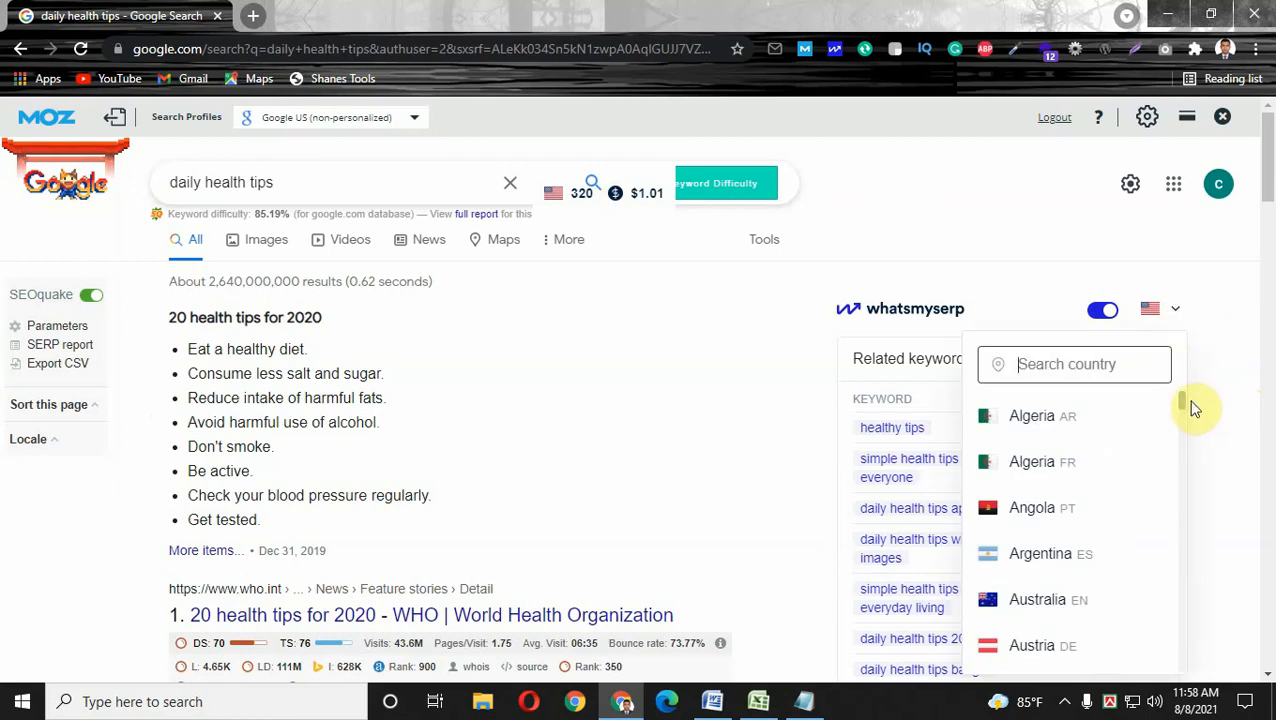
mouse_move(1185, 401)
left_mouse_down()
mouse_move(1188, 632)
mouse_move(1186, 400)
left_mouse_up()
left_click(985, 245)
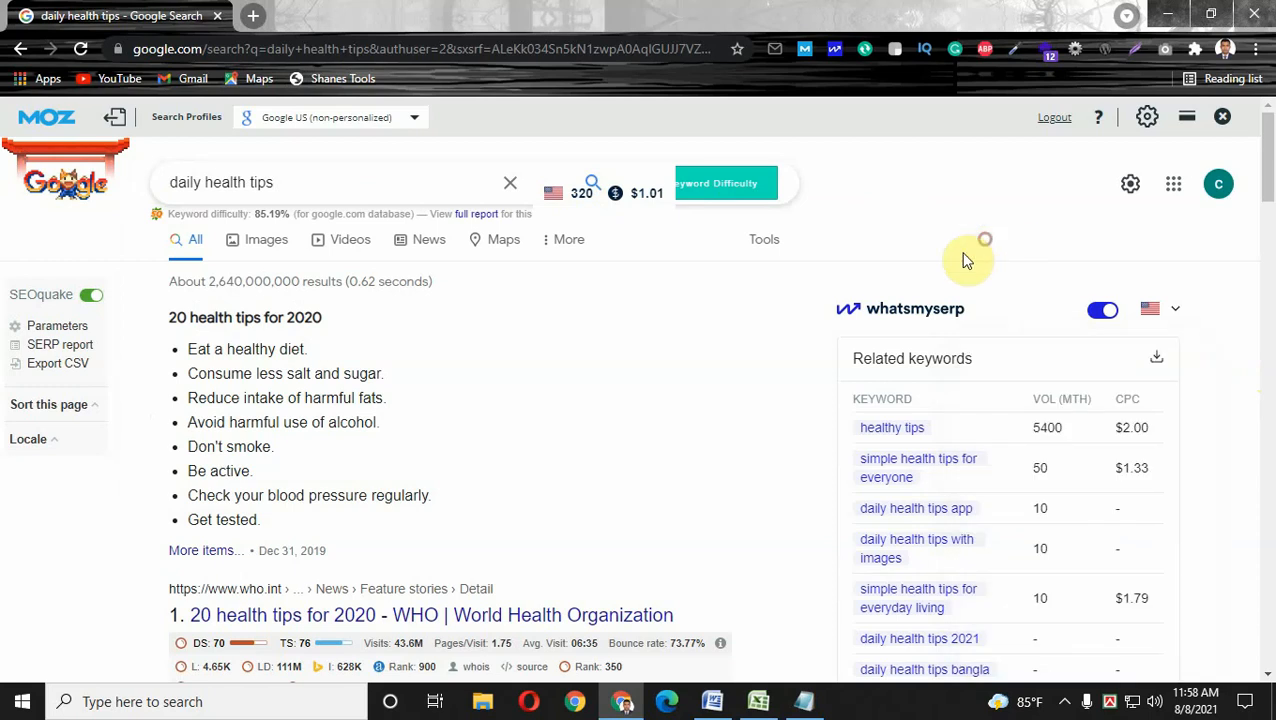
- Copy the search volume 320 for "daily health tips" from Google and paste it into cell B2 under SV in Excel
right_click(577, 195)
left_click(579, 193)
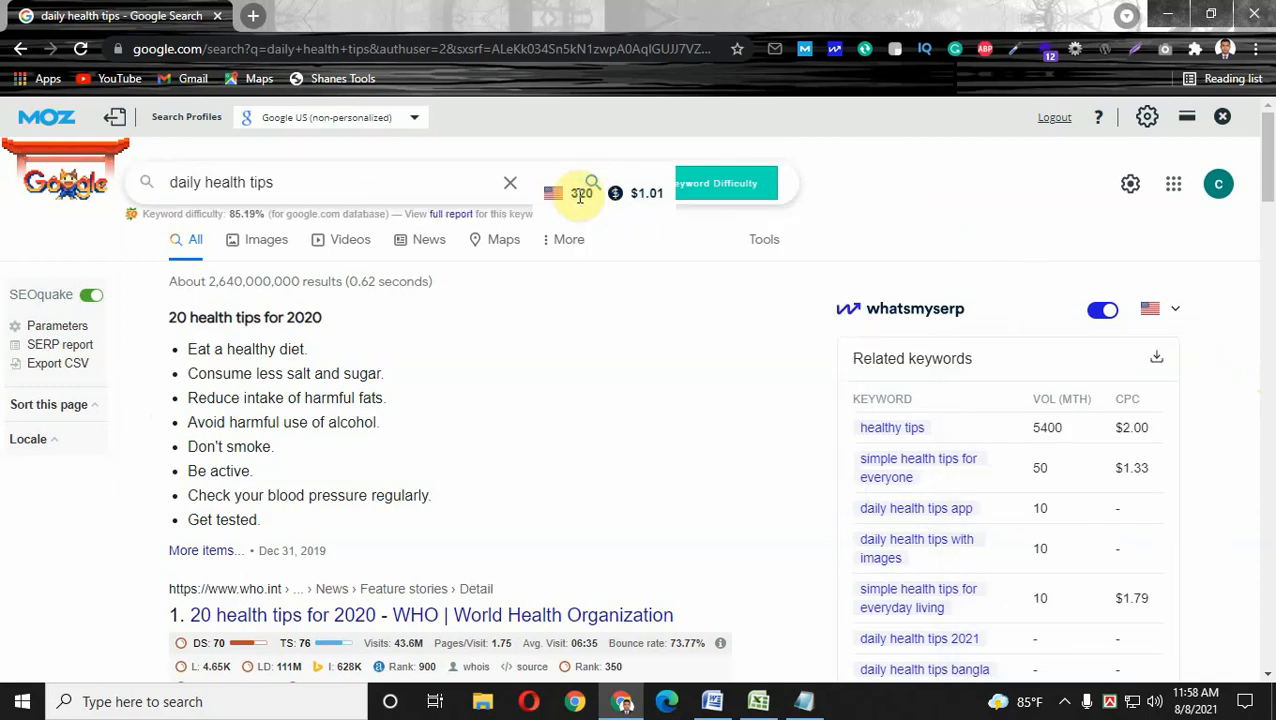
right_click(580, 193)
left_click(624, 211)
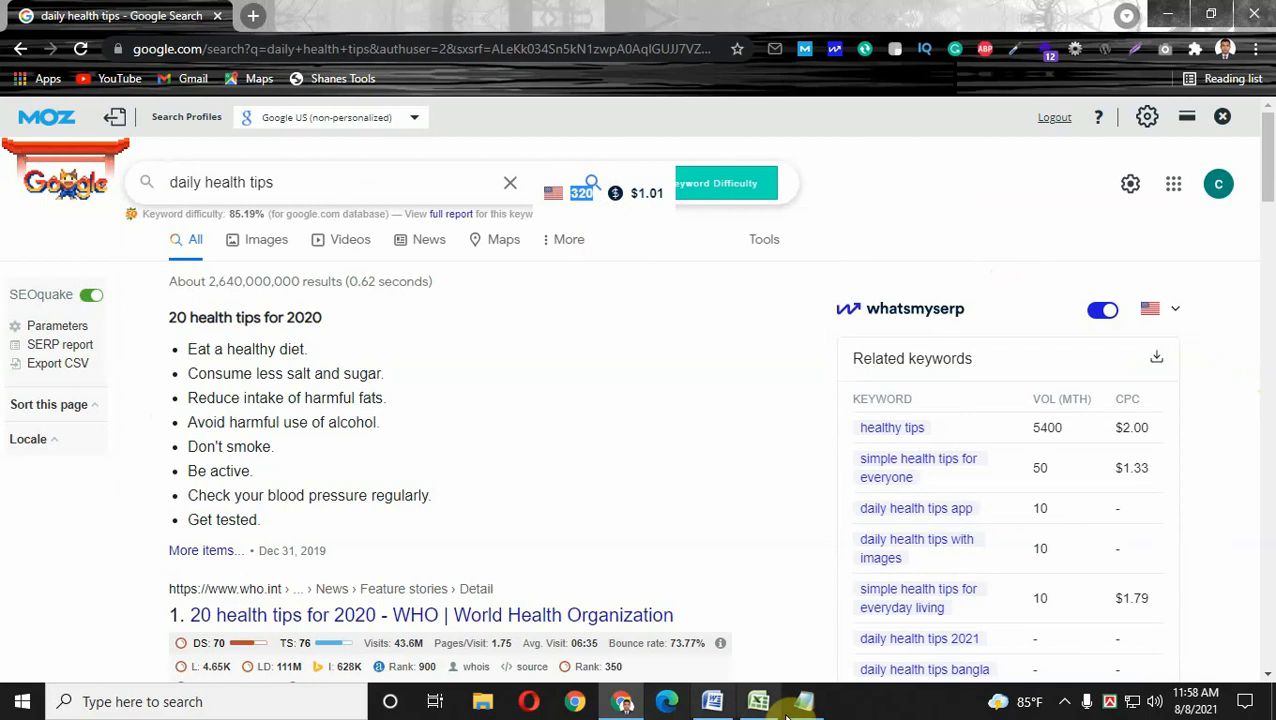
left_click(758, 701)
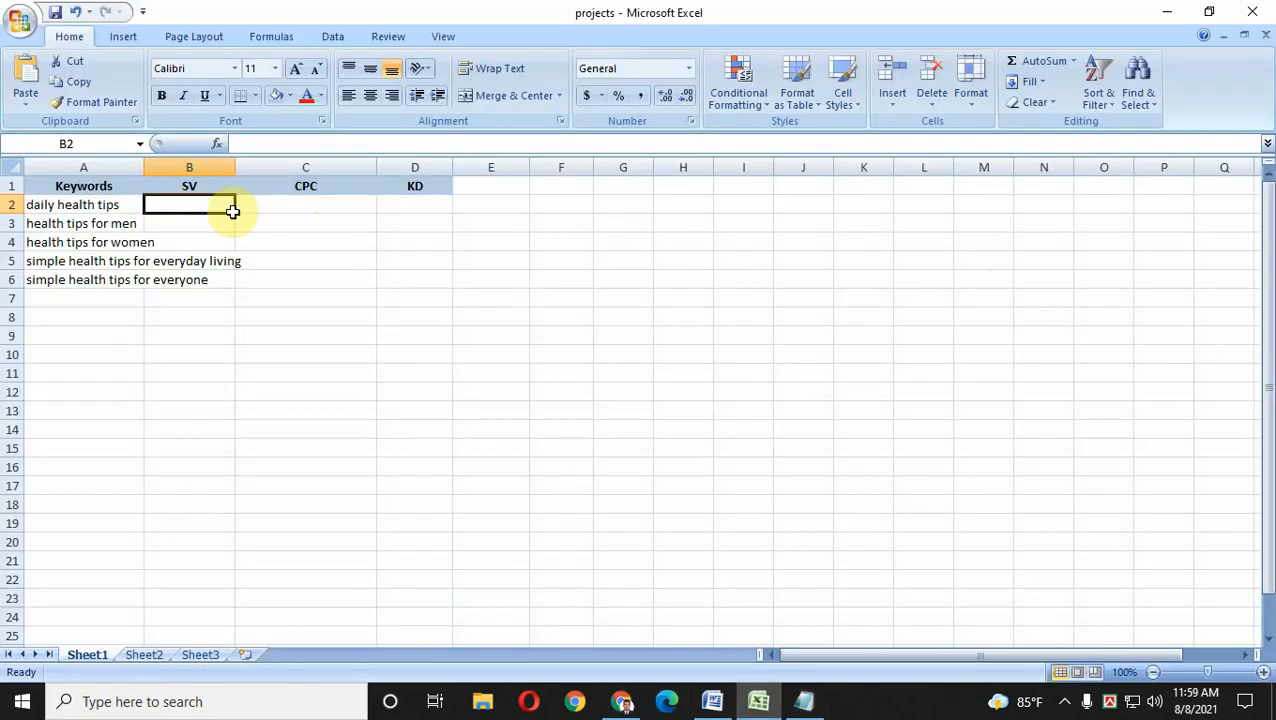
right_click(202, 205)
left_click(247, 256)
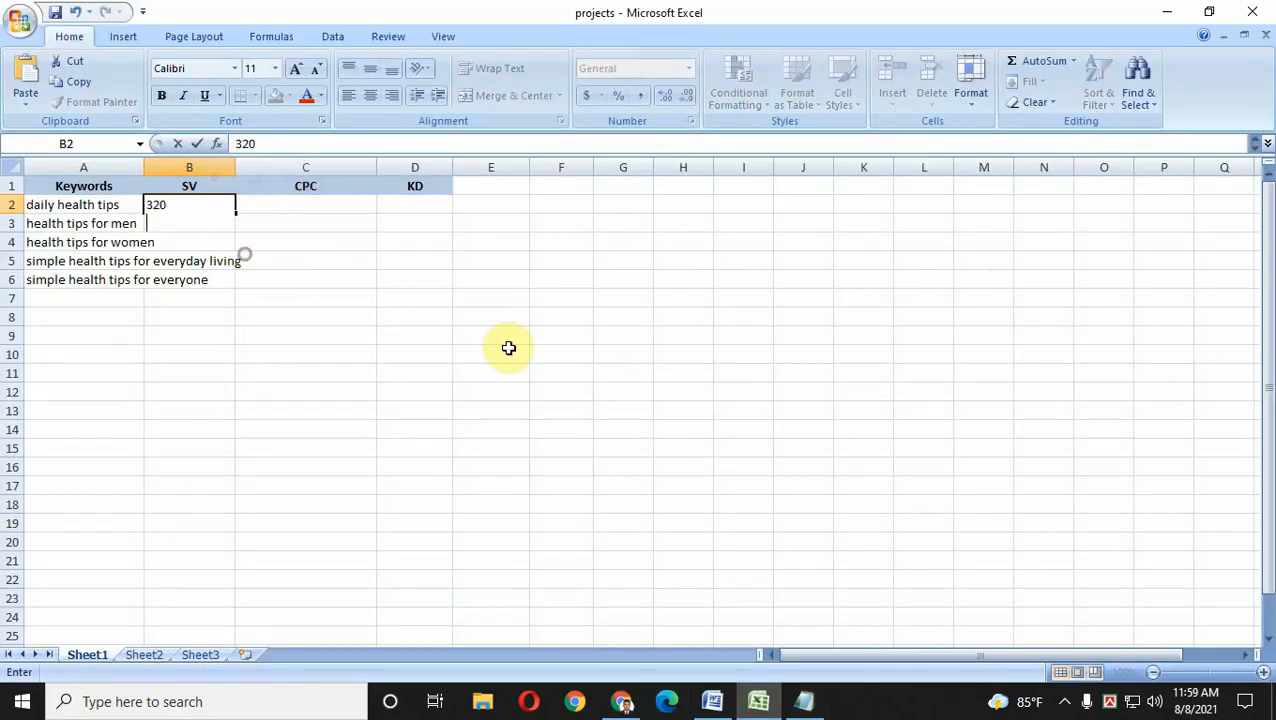
left_click(260, 293)
- Copy the CPC value $1.01 for "daily health tips" from Google and paste it into cell C2 of the Excel keyword sheet
double_click(275, 203)
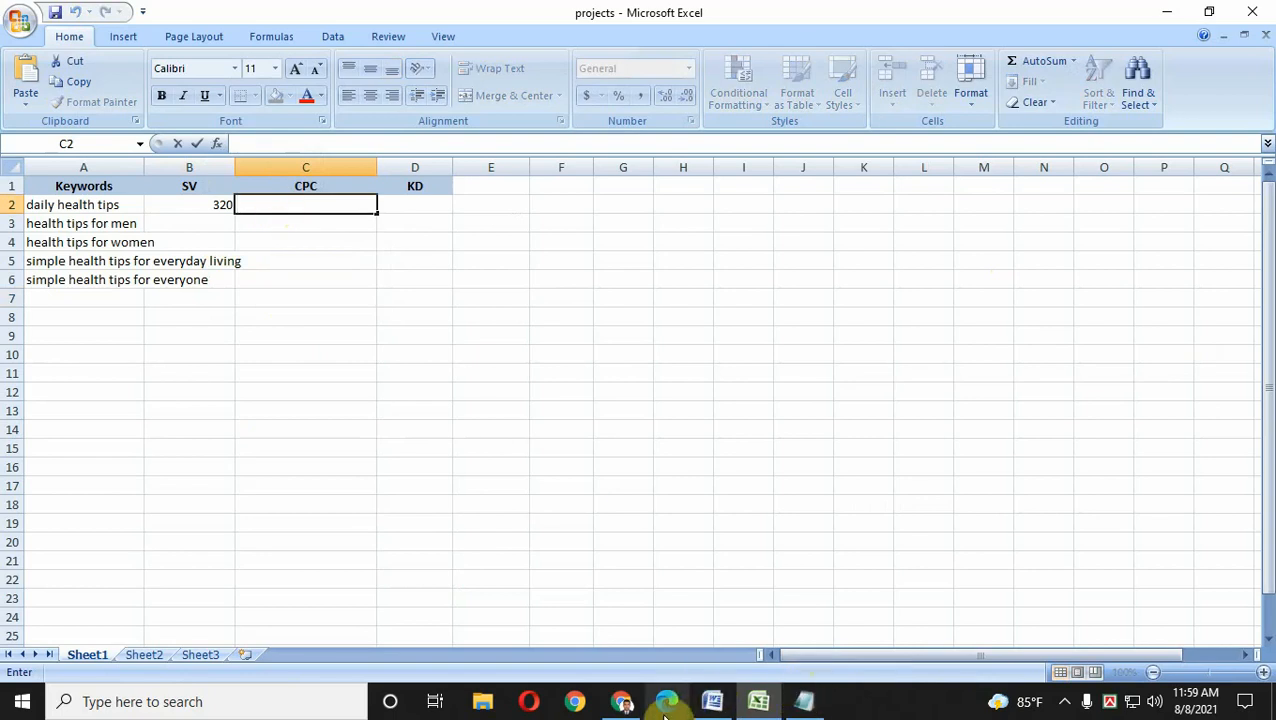
left_click(624, 706)
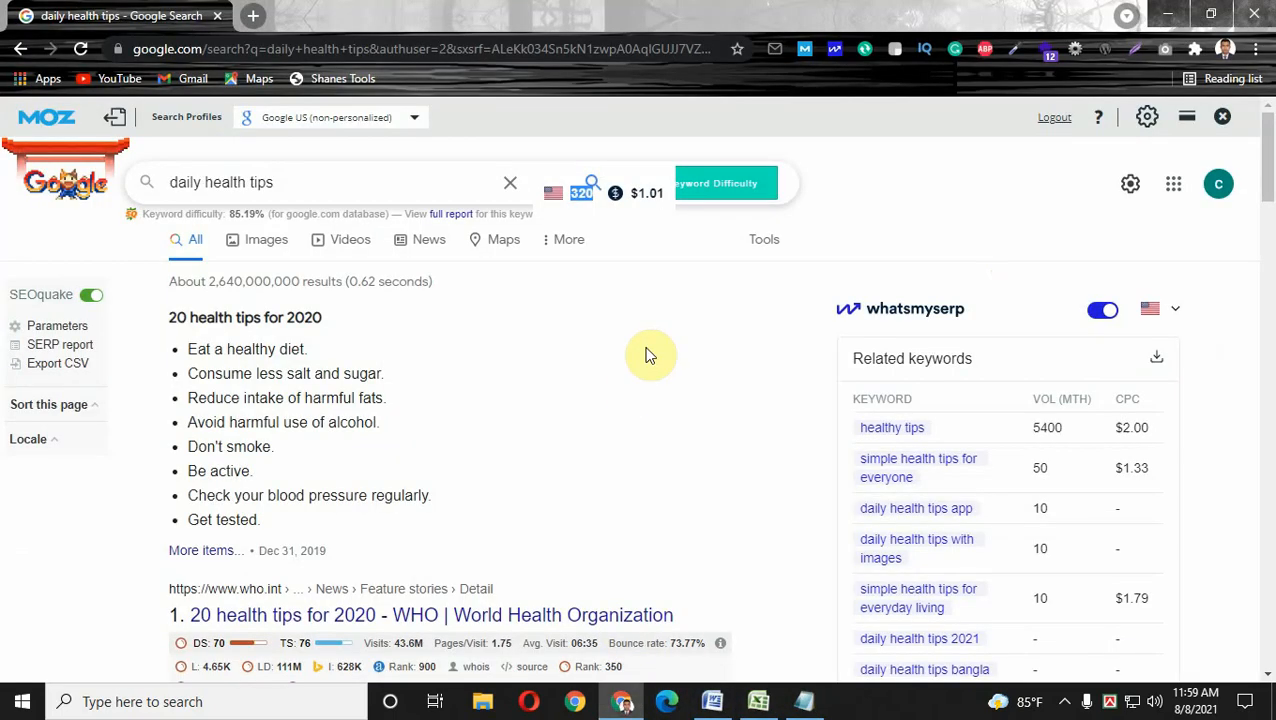
left_click_drag(663, 192, 622, 192)
right_click(646, 200)
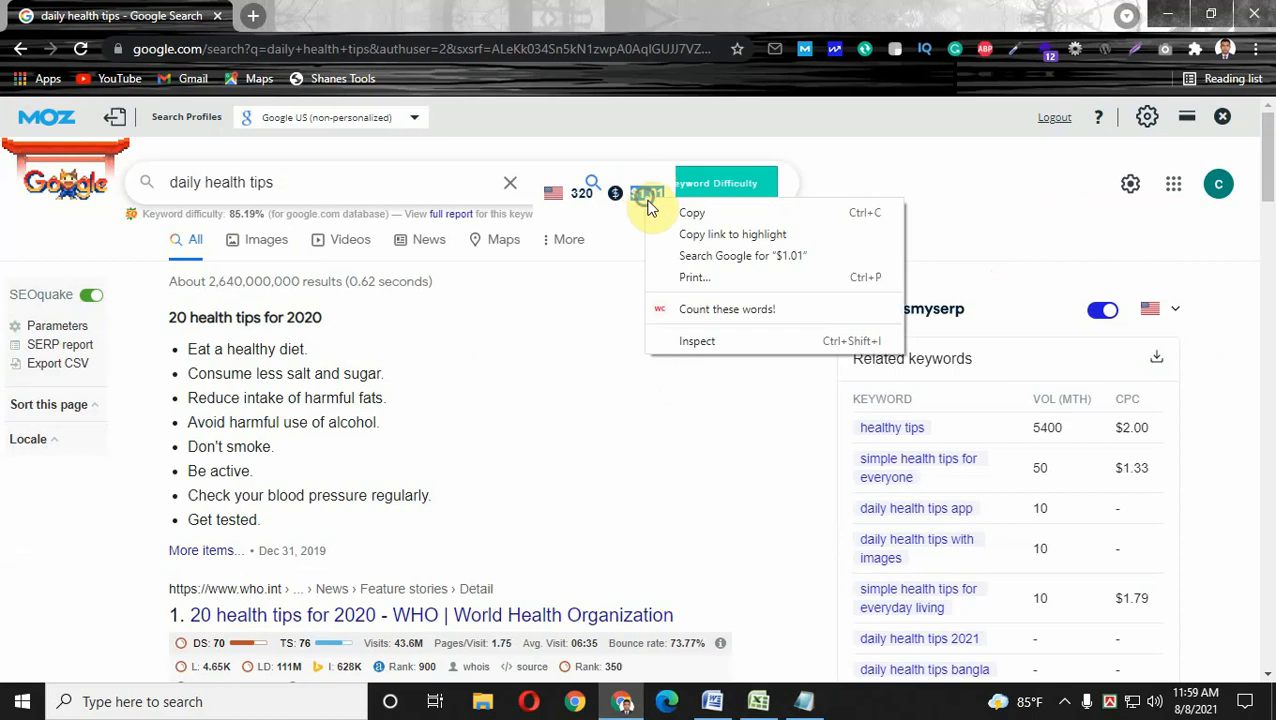
left_click(692, 214)
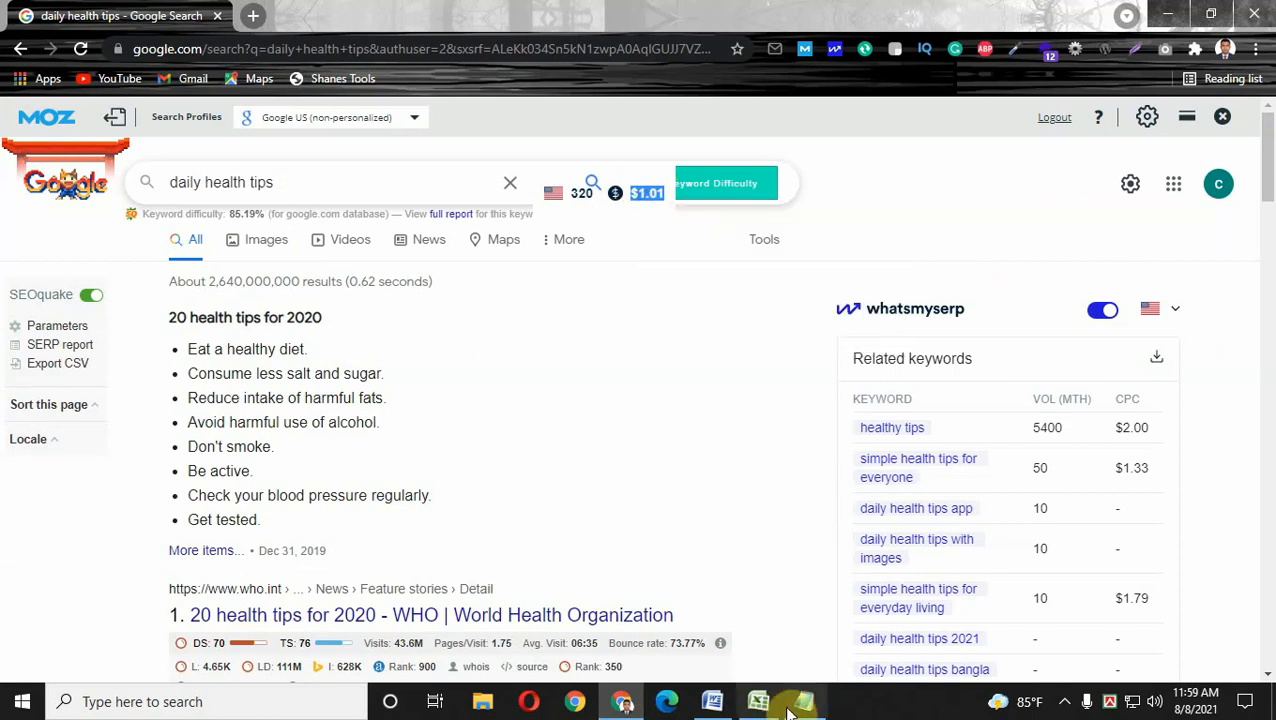
left_click(792, 705)
left_click(758, 701)
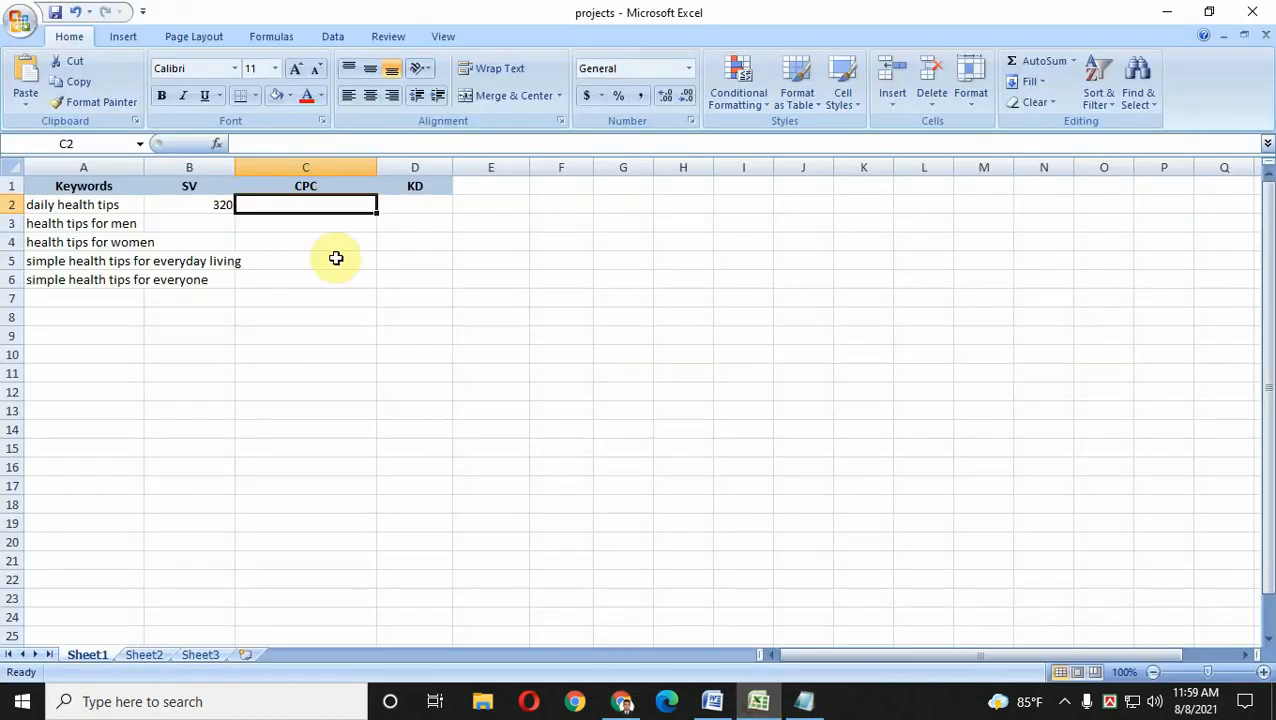
left_click(315, 208)
right_click(315, 208)
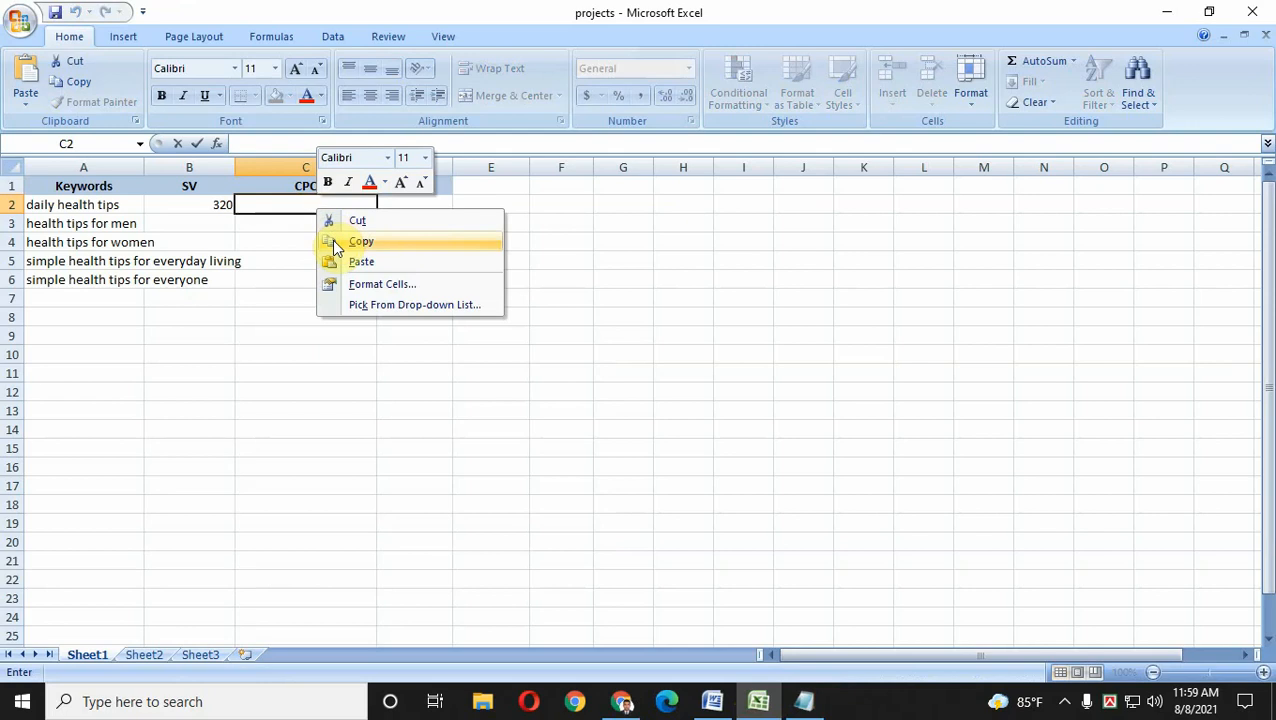
left_click(333, 259)
left_click(294, 281)
- Copy the keyword difficulty 85.19% for "daily health tips" from Google and paste it into cell D2 under KD in Excel
double_click(413, 203)
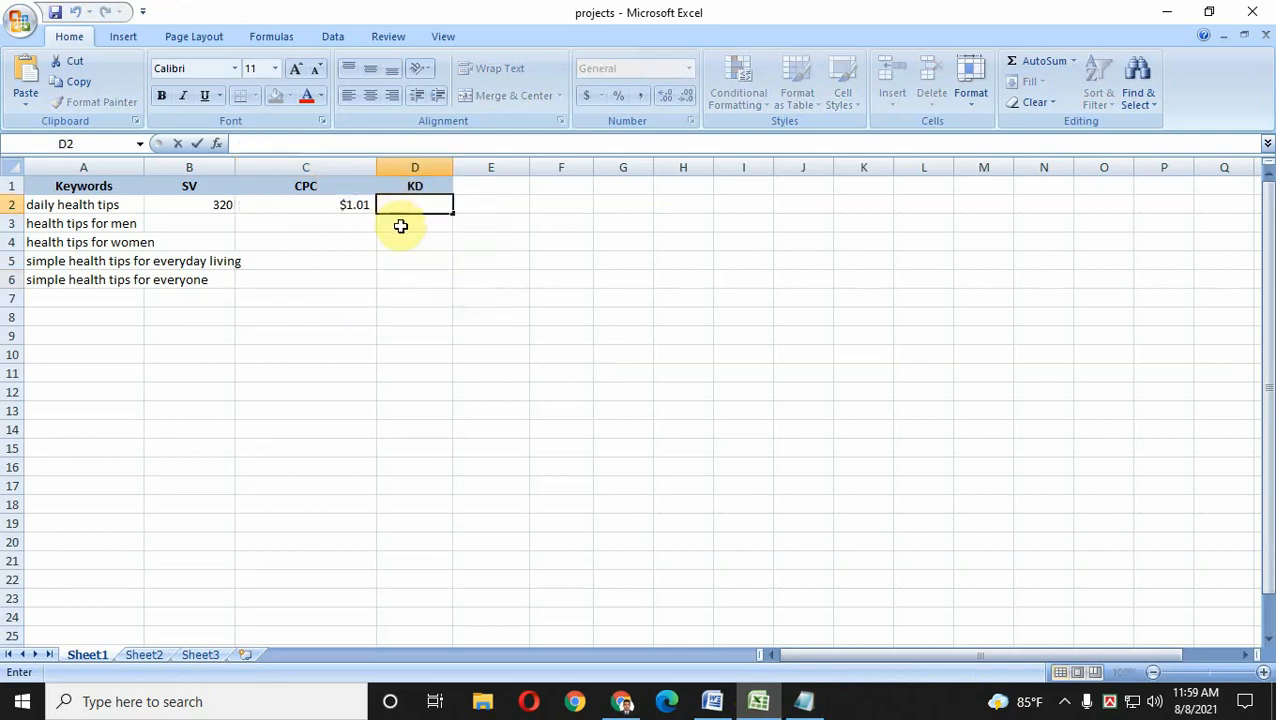
left_click(621, 701)
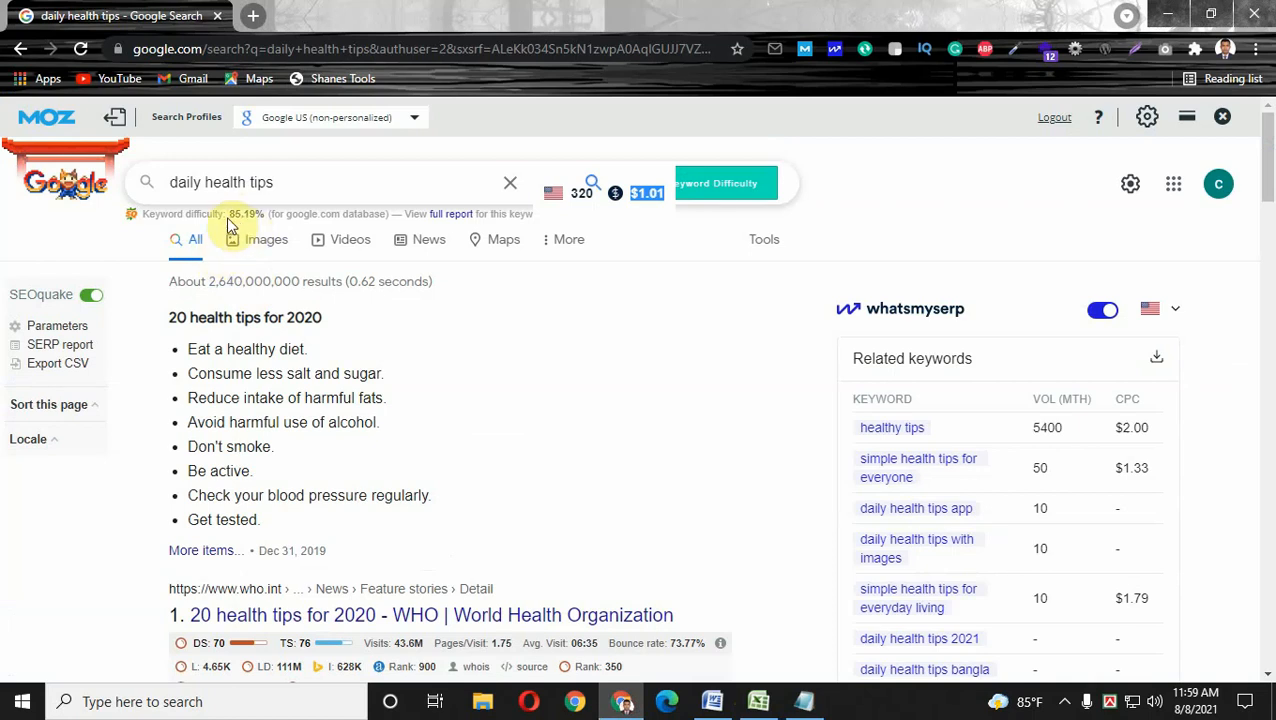
left_click_drag(228, 215, 266, 218)
right_click(262, 214)
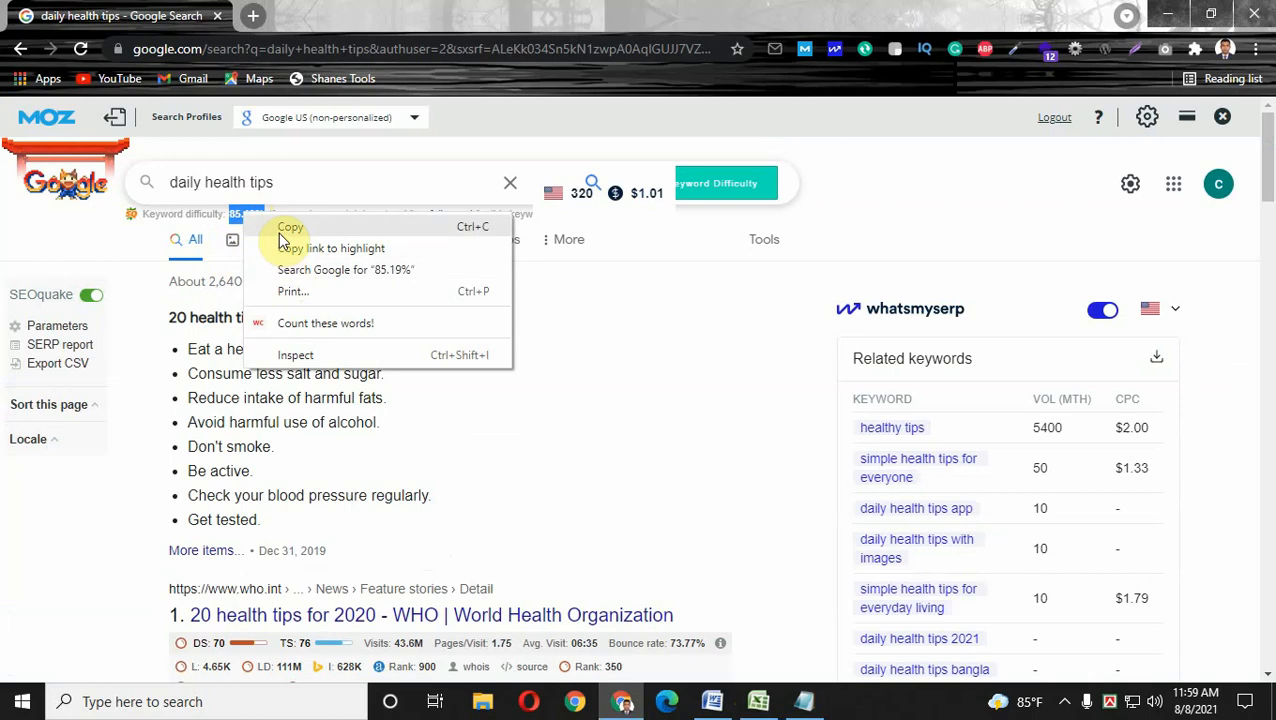
left_click(280, 224)
left_click(758, 701)
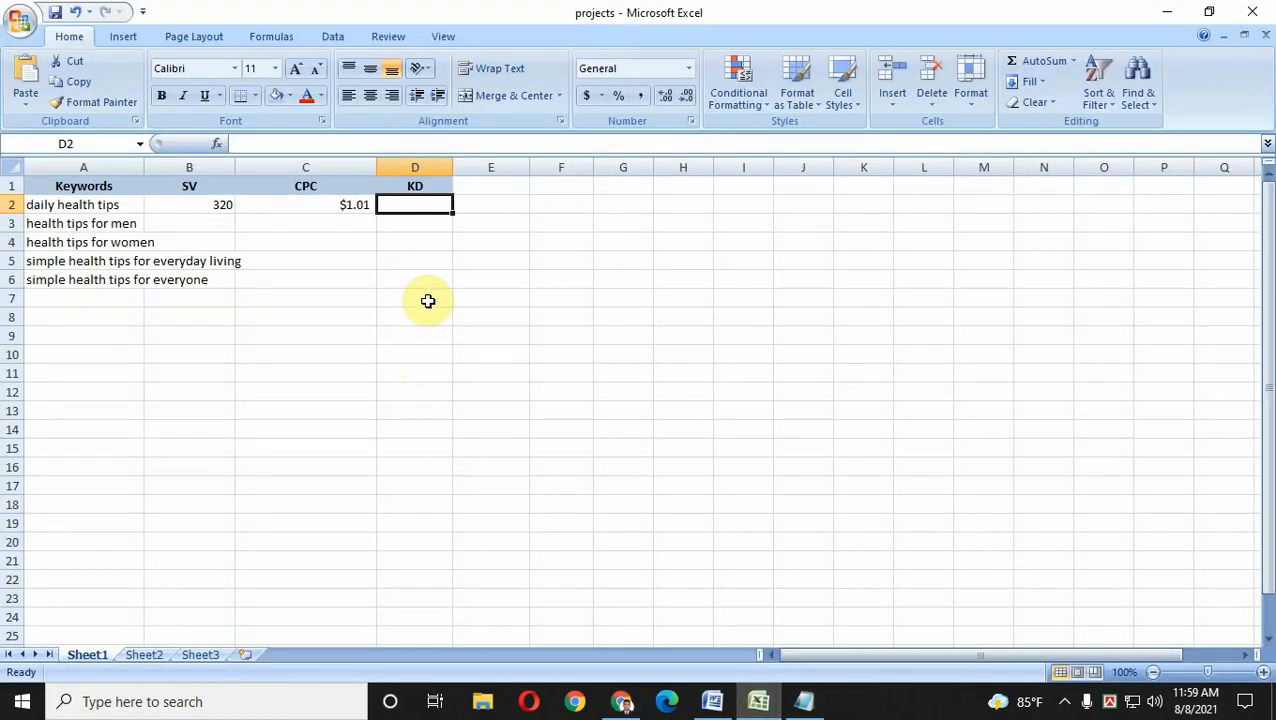
double_click(411, 205)
right_click(412, 206)
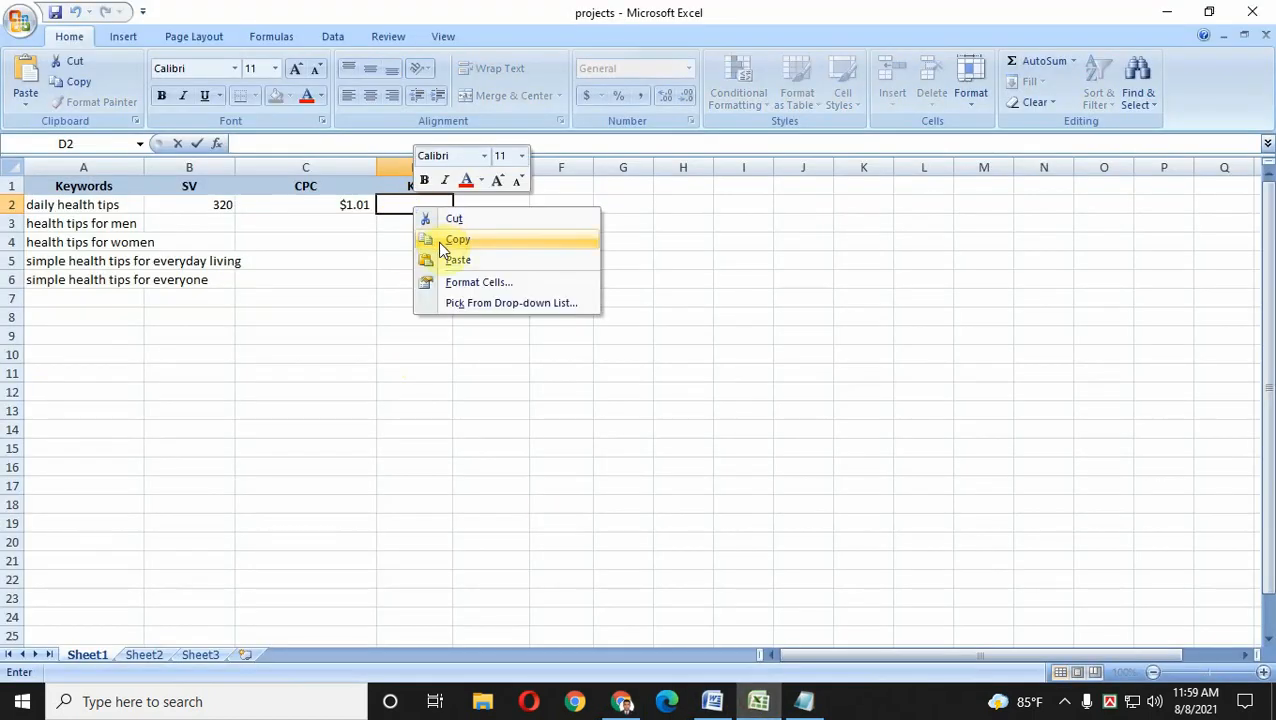
left_click(452, 260)
left_click(425, 318)
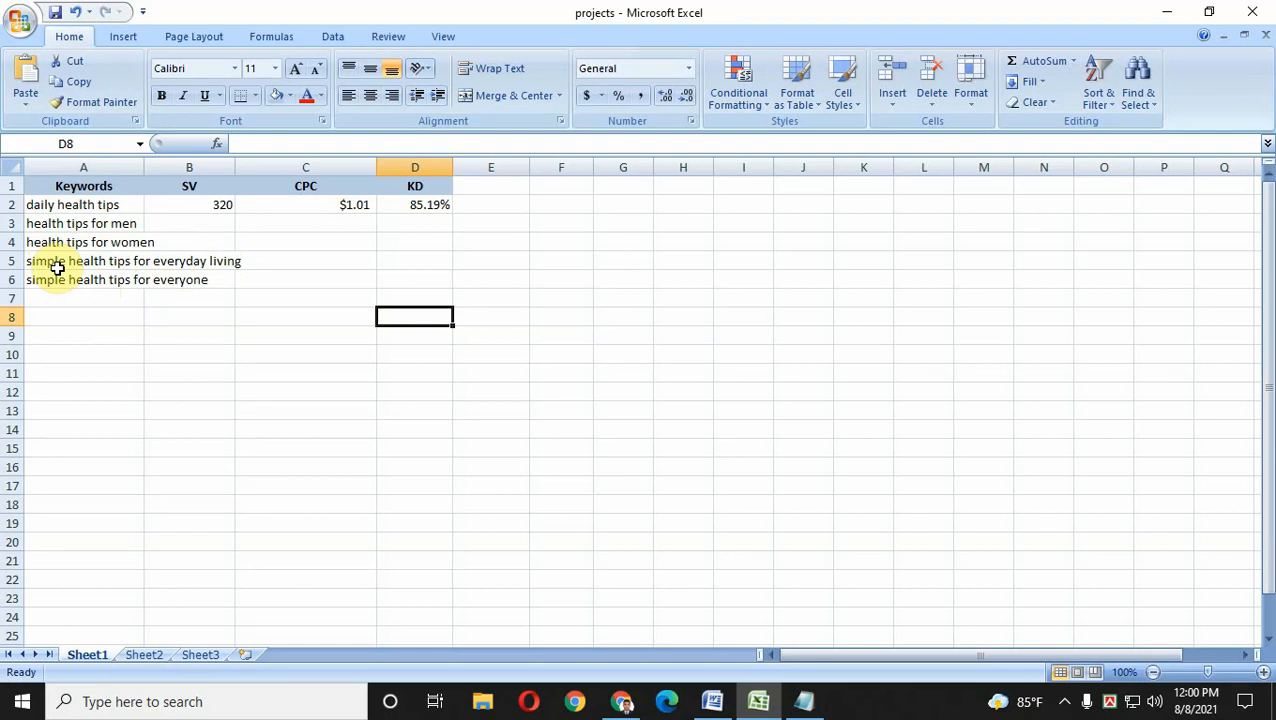
- Copy the keyword "health tips for men" from cell A3 of the Excel keyword sheet
left_click(621, 704)
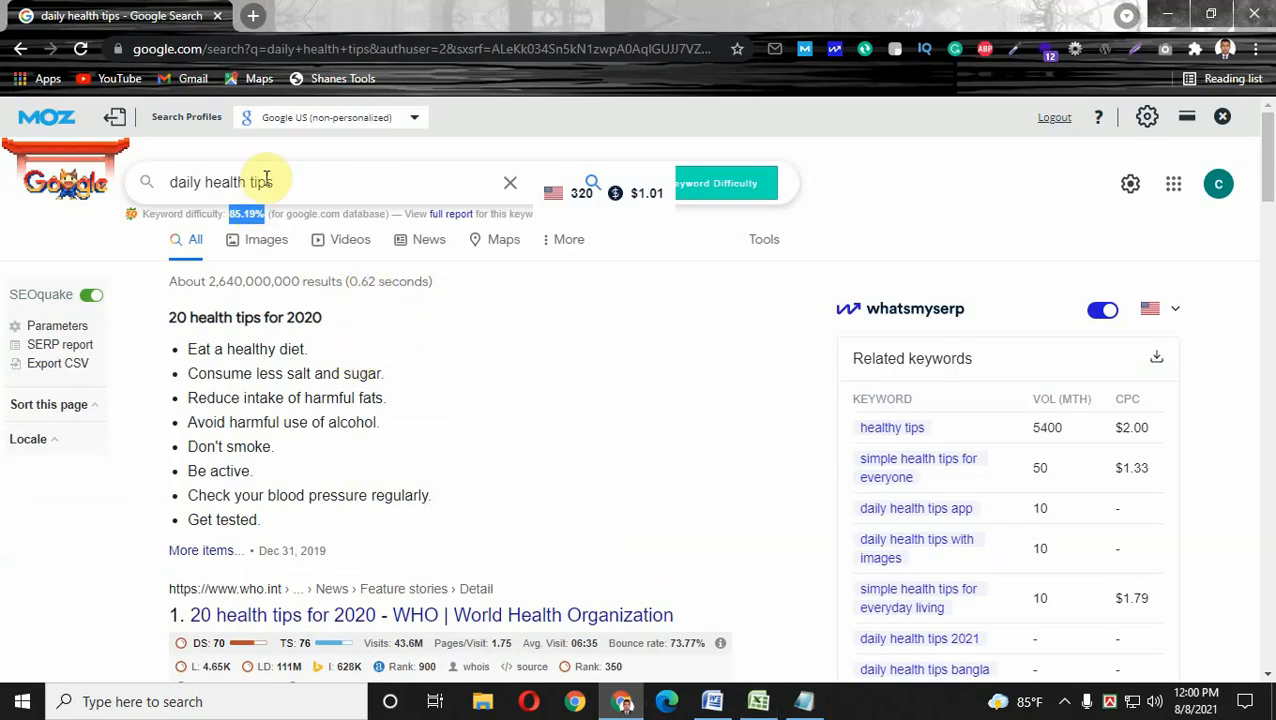
left_click(758, 701)
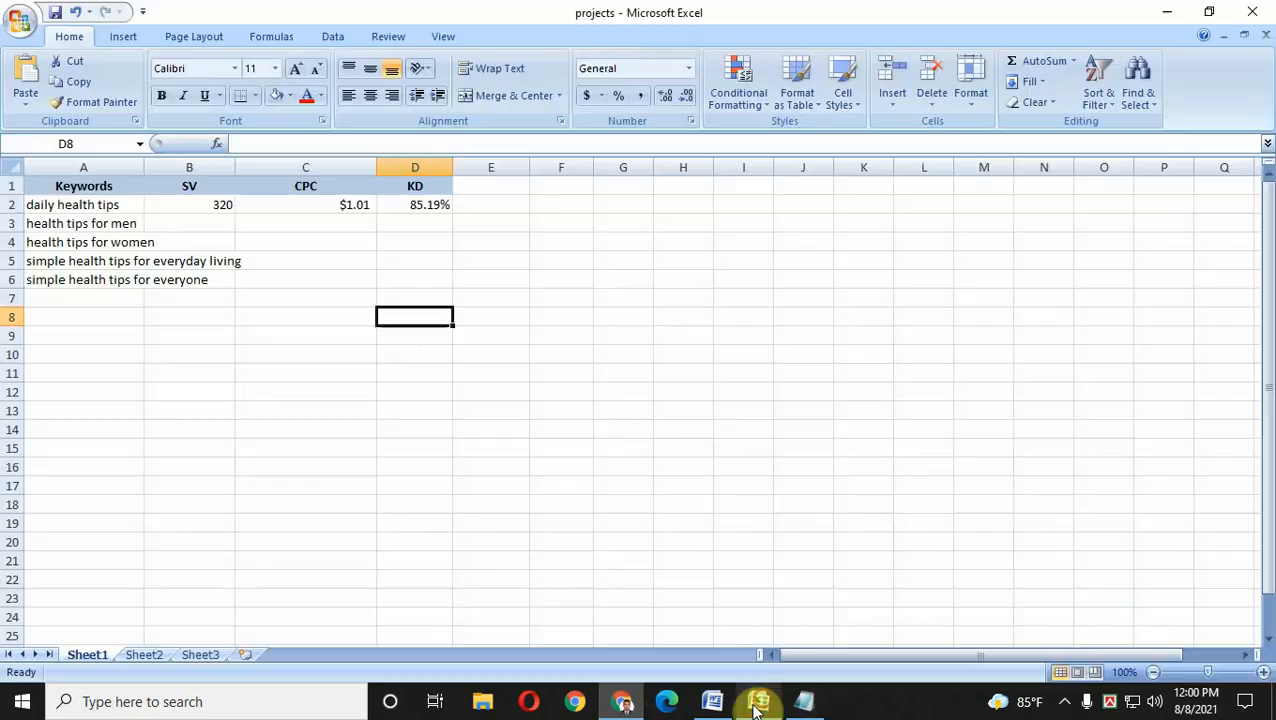
left_click(57, 229)
right_click(60, 226)
left_click(104, 262)
right_click(65, 228)
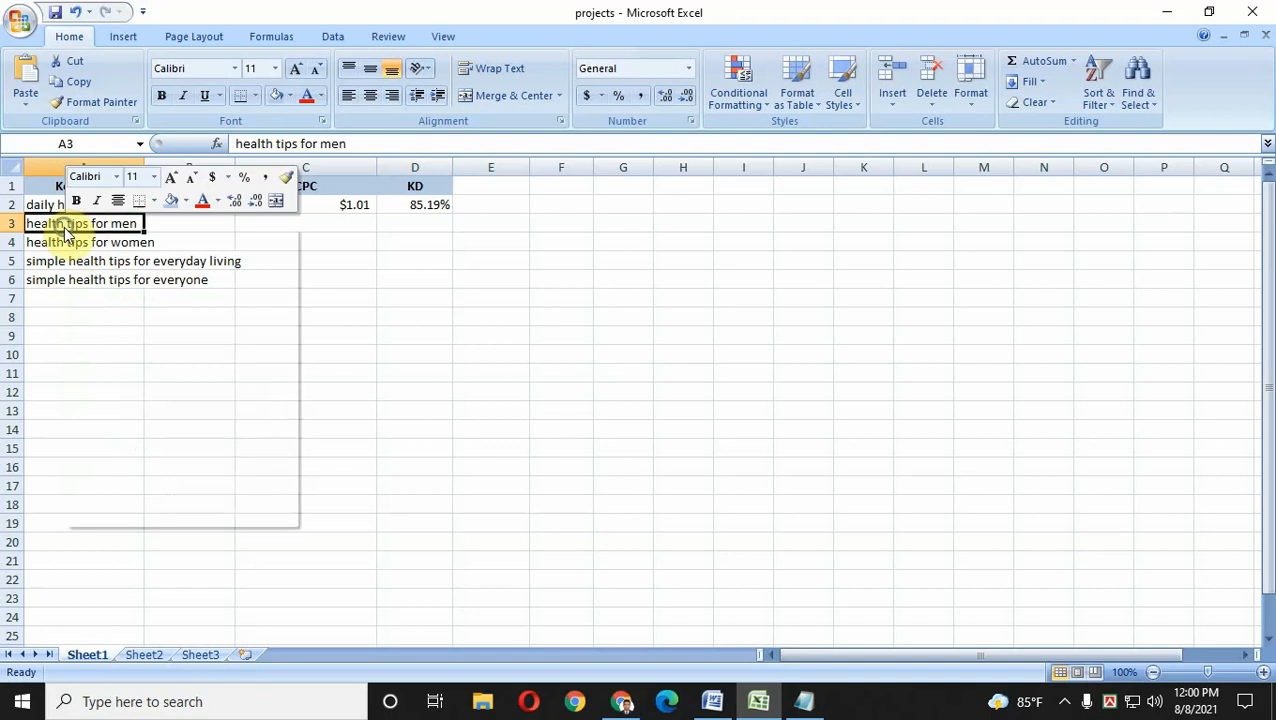
left_click(105, 262)
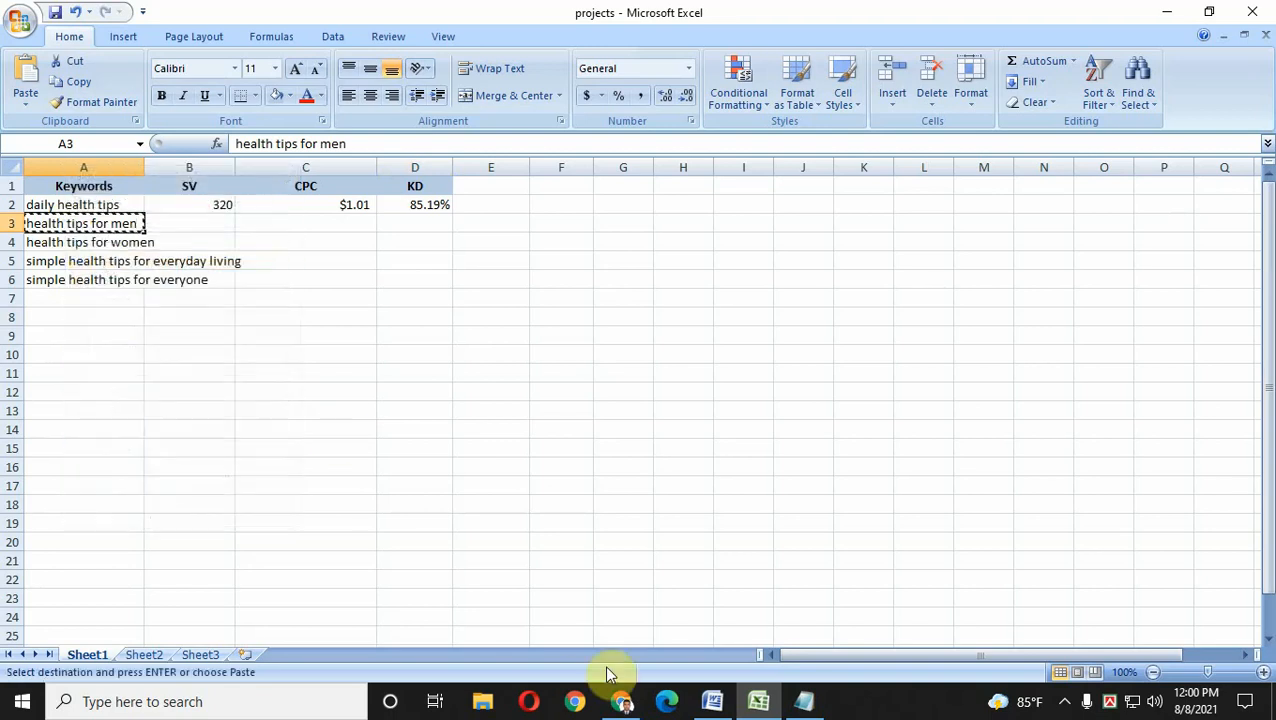
- Switch to Chrome and replace the Google query with the copied keyword "health tips for men", then run the search
left_click(620, 701)
left_click_drag(285, 181, 157, 180)
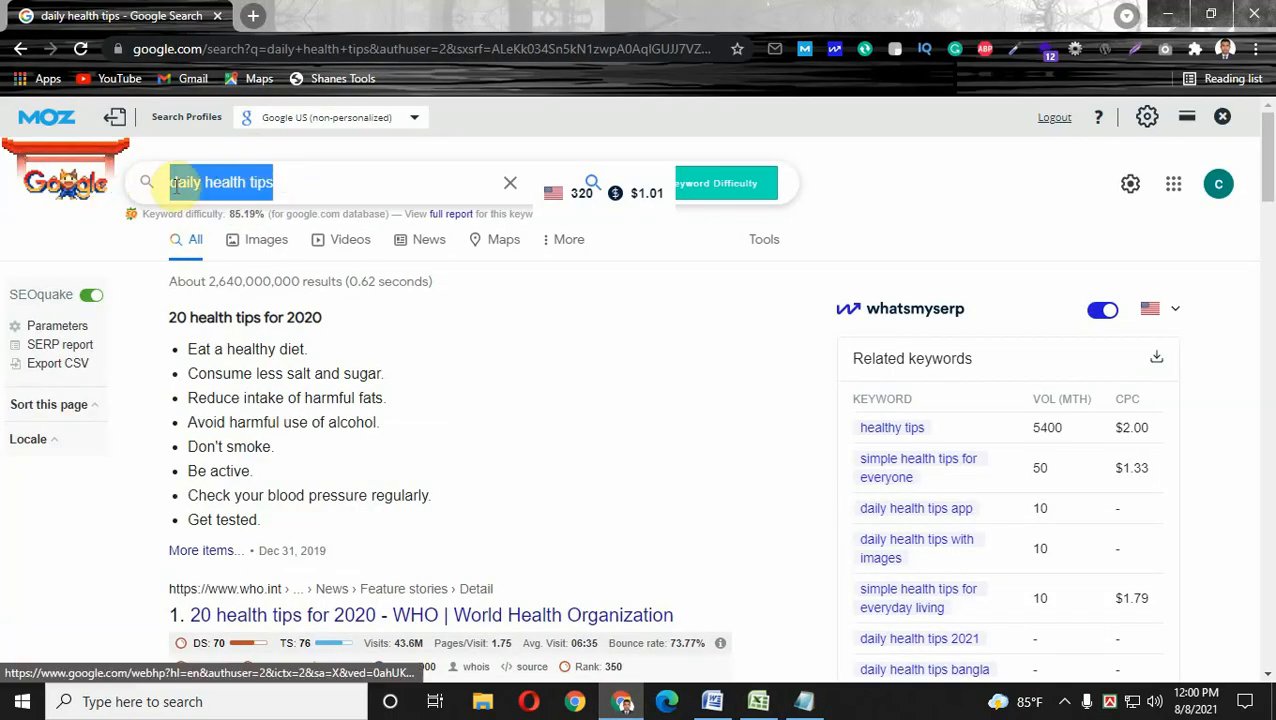
key("BackSpace")
right_click(222, 188)
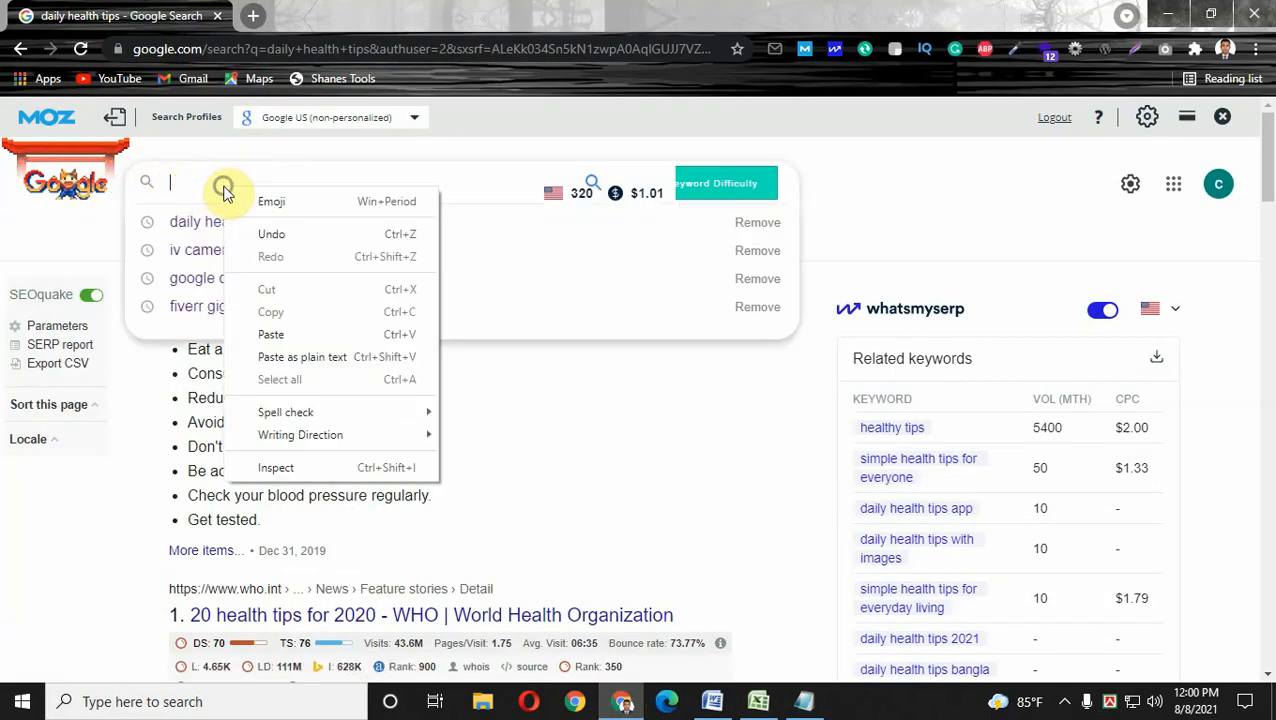
left_click(292, 334)
key("Return")
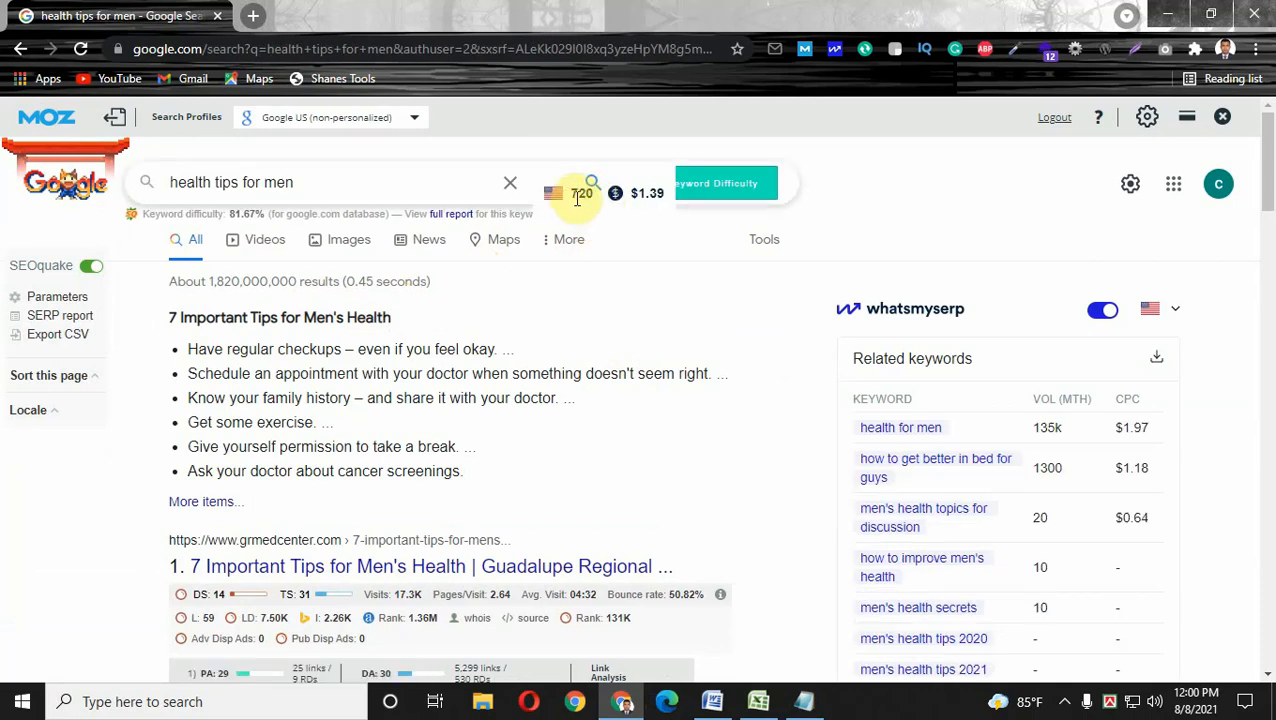
- Copy the search volume 720 for "health tips for men" from Google and paste it into cell B3 under SV in Excel
double_click(577, 192)
right_click(583, 194)
left_click(596, 211)
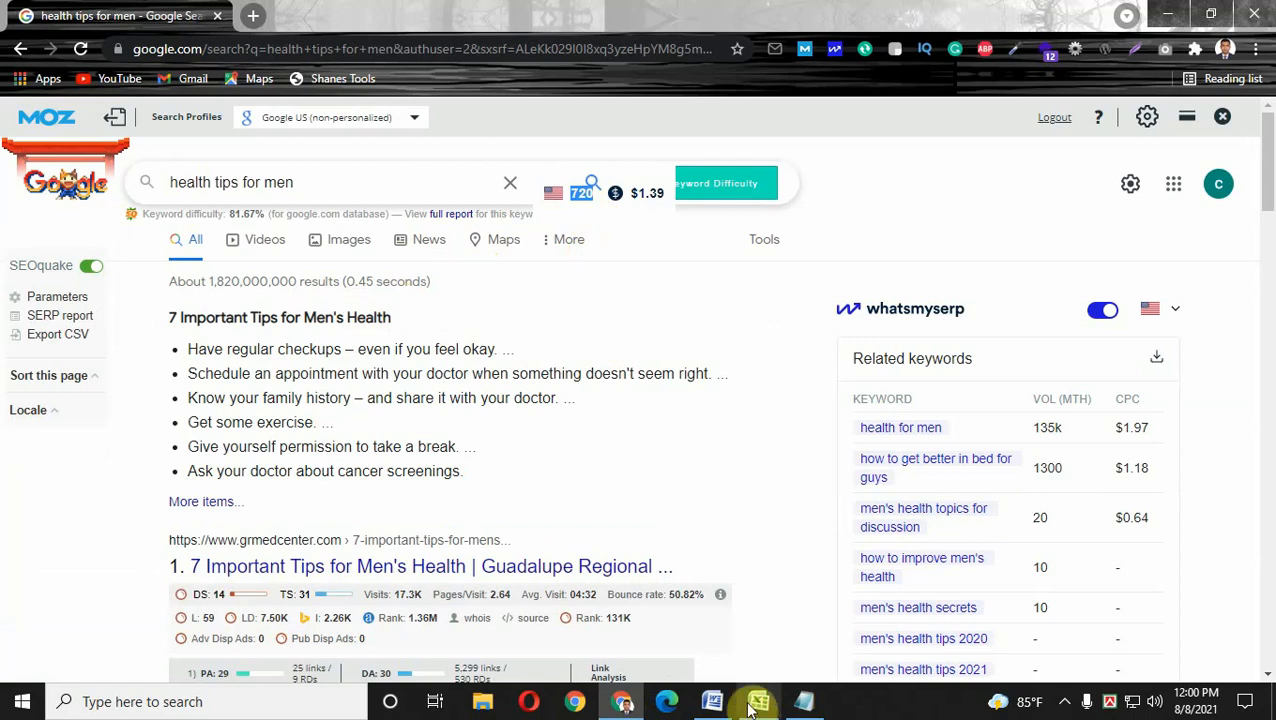
mouse_move(752, 712)
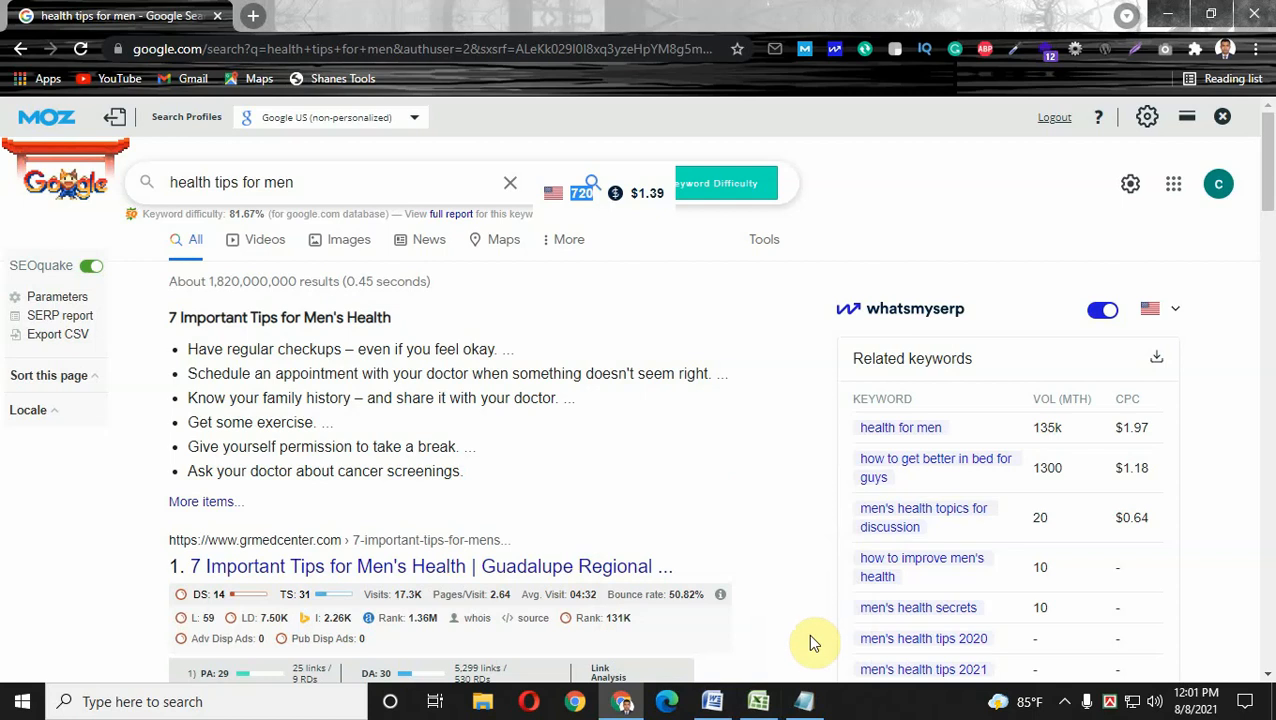
left_click(758, 701)
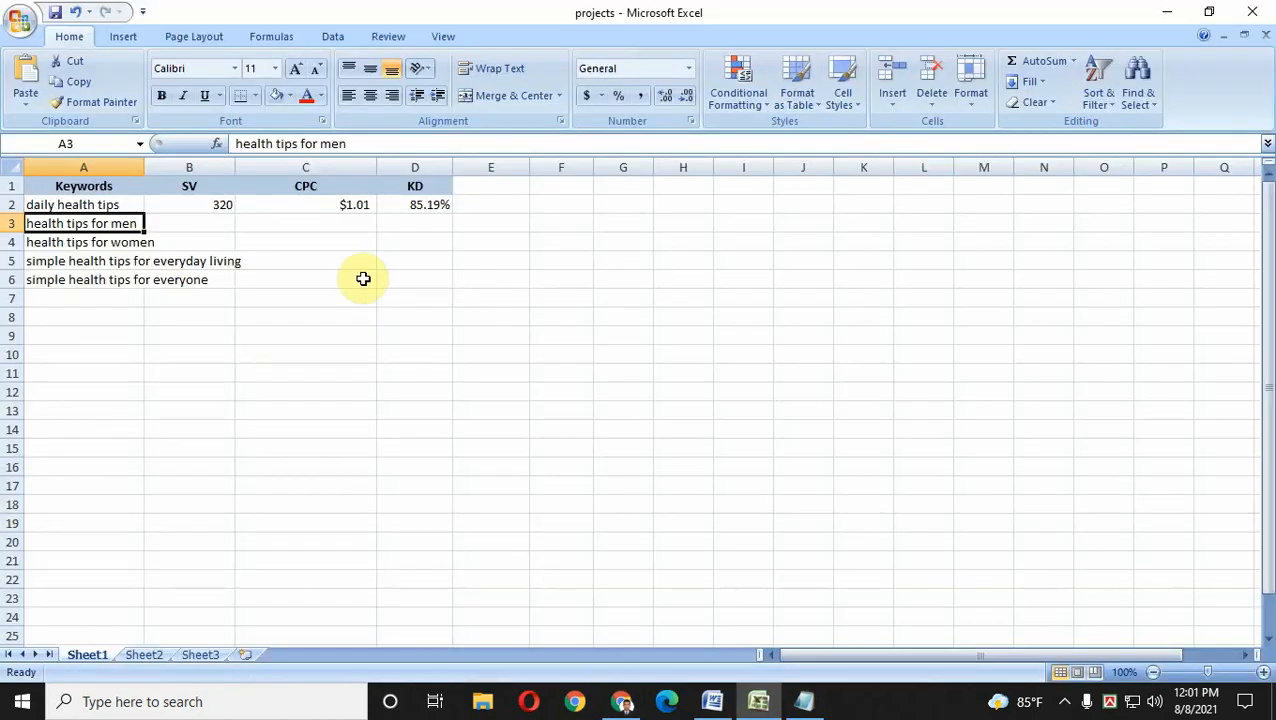
left_click(205, 222)
right_click(193, 223)
left_click(219, 276)
left_click(386, 279)
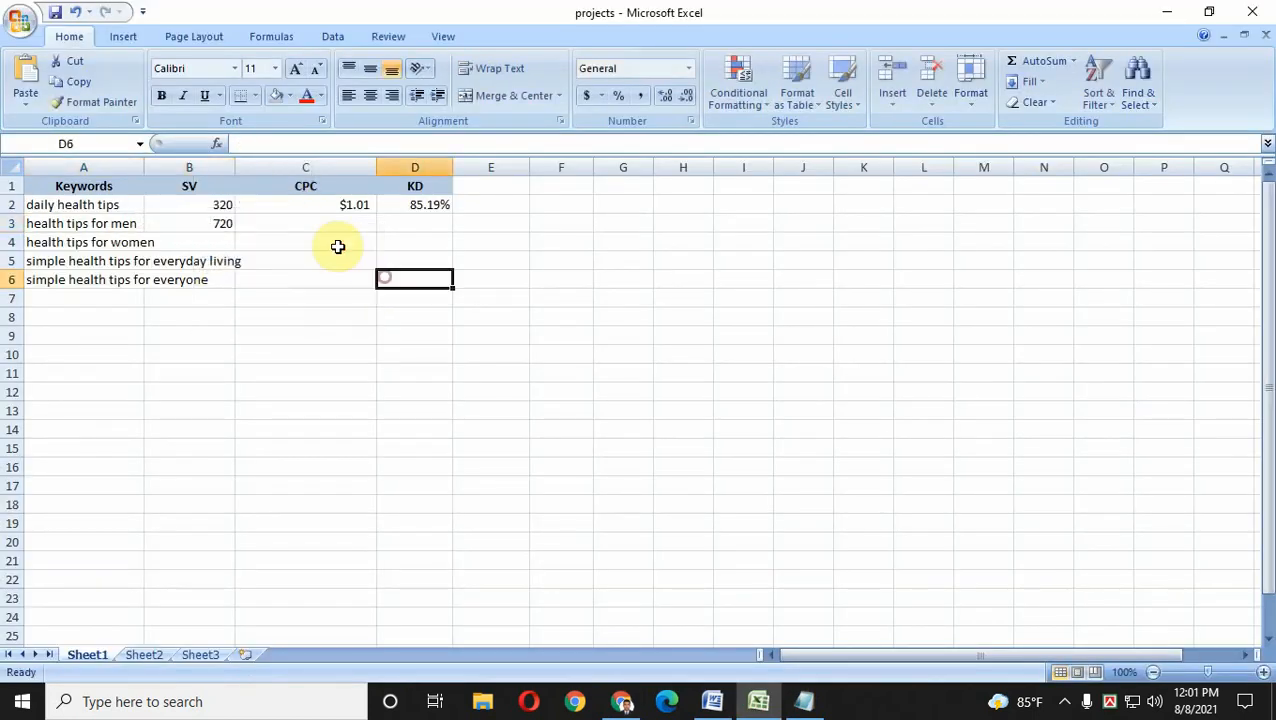
- Copy the CPC value $1.39 for "health tips for men" from Google in Chrome and paste it into cell C3 in Excel
left_click(316, 222)
left_click(622, 701)
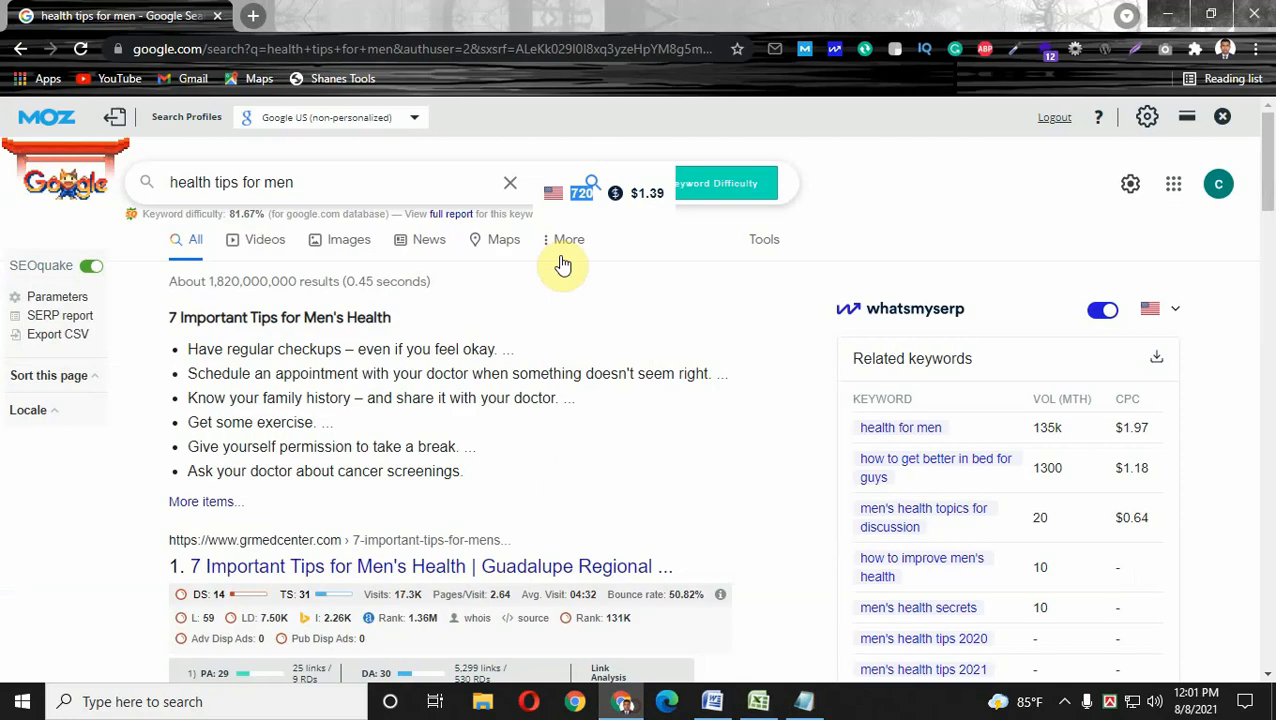
mouse_move(632, 195)
left_mouse_down()
mouse_move(667, 197)
mouse_move(641, 197)
left_mouse_up()
right_click(644, 197)
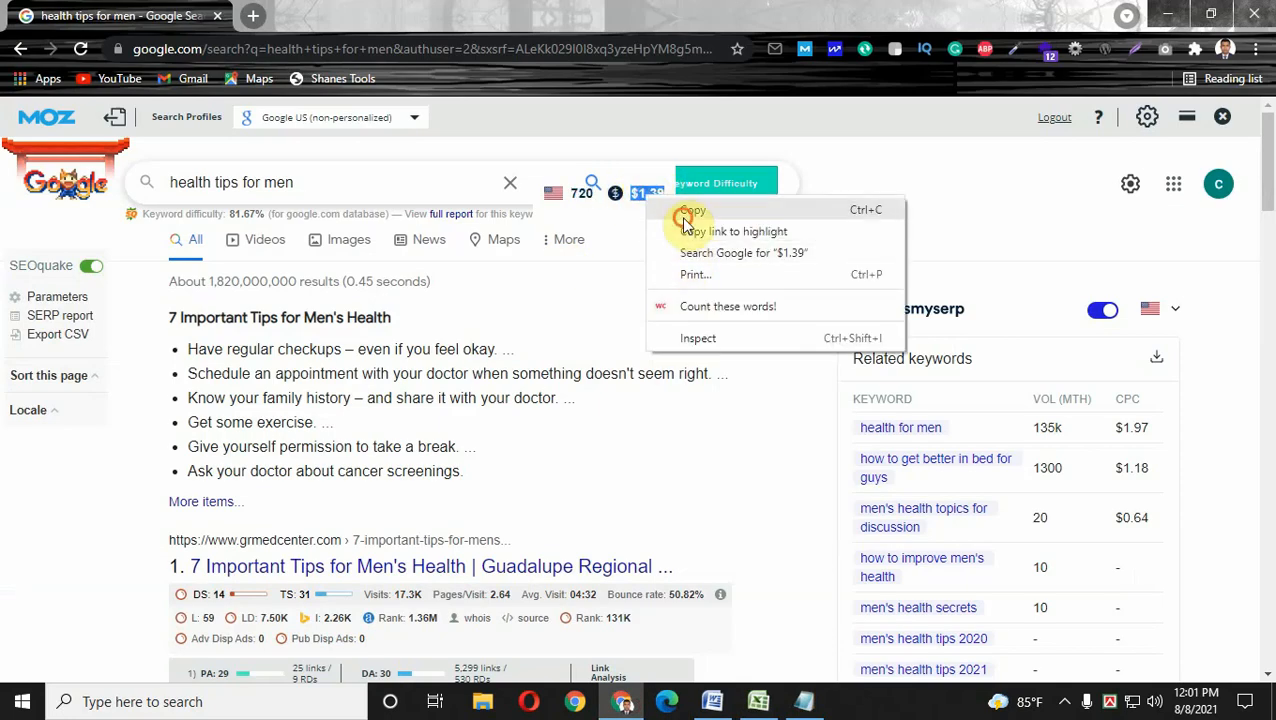
left_click(686, 219)
left_click(758, 701)
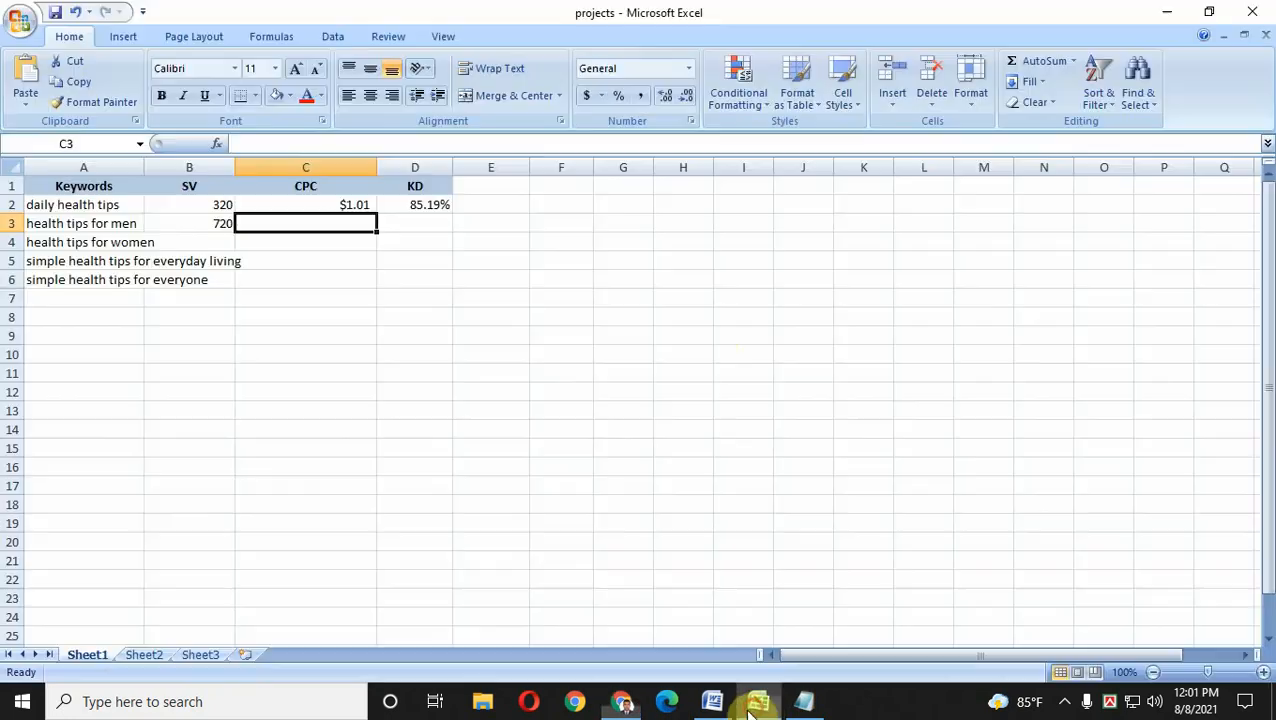
right_click(284, 228)
left_click(290, 282)
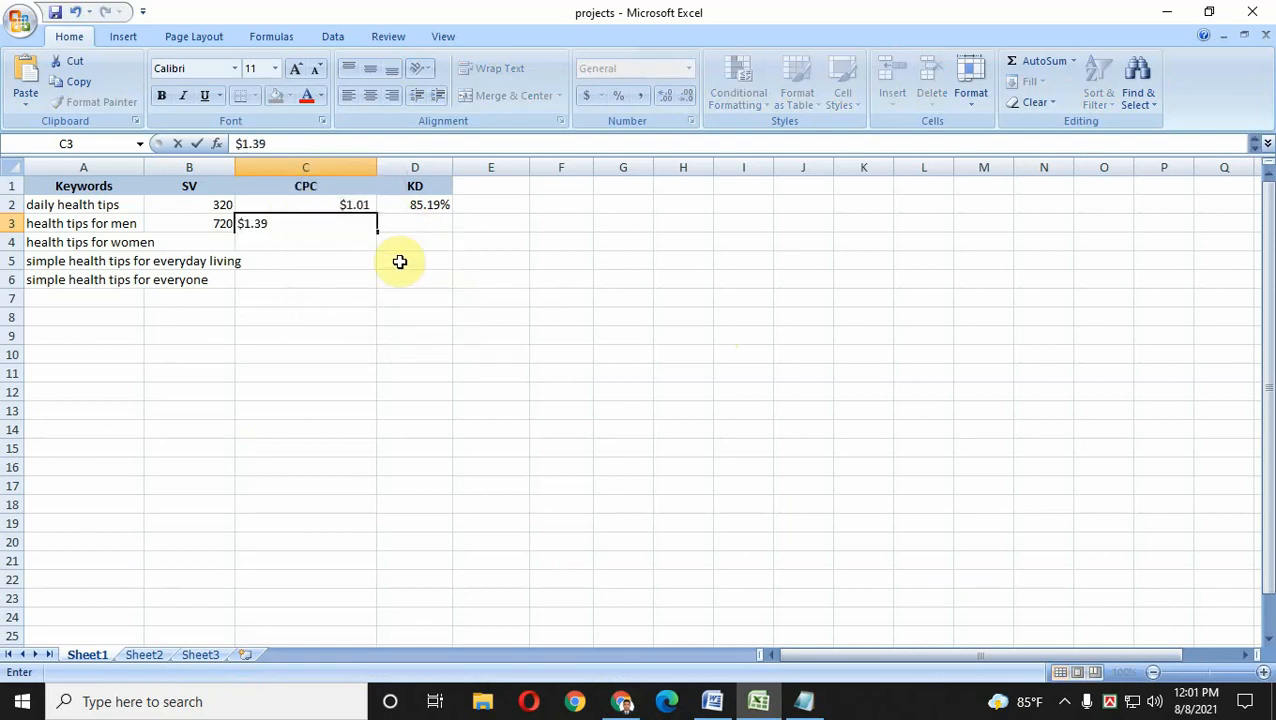
- Copy the keyword difficulty 81.67% for "health tips for men" from Google in Chrome and paste it into cell D3 under KD in Excel
left_click(419, 226)
double_click(427, 228)
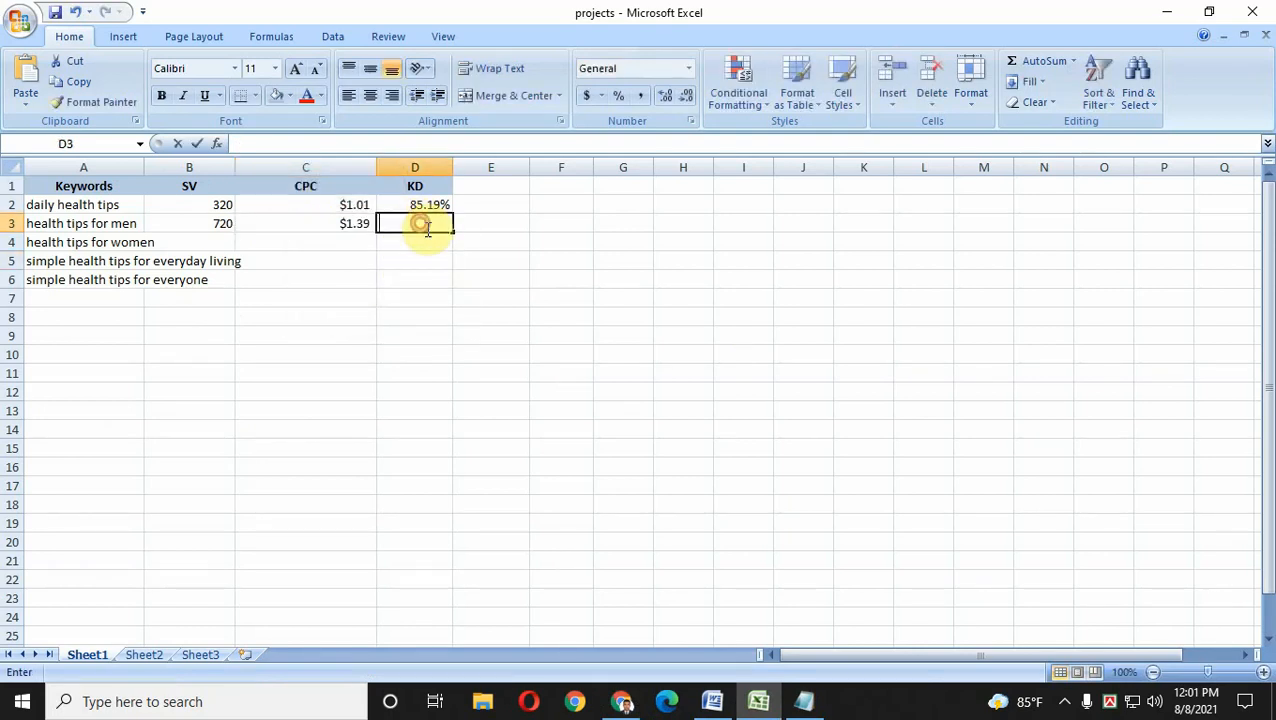
left_click(621, 701)
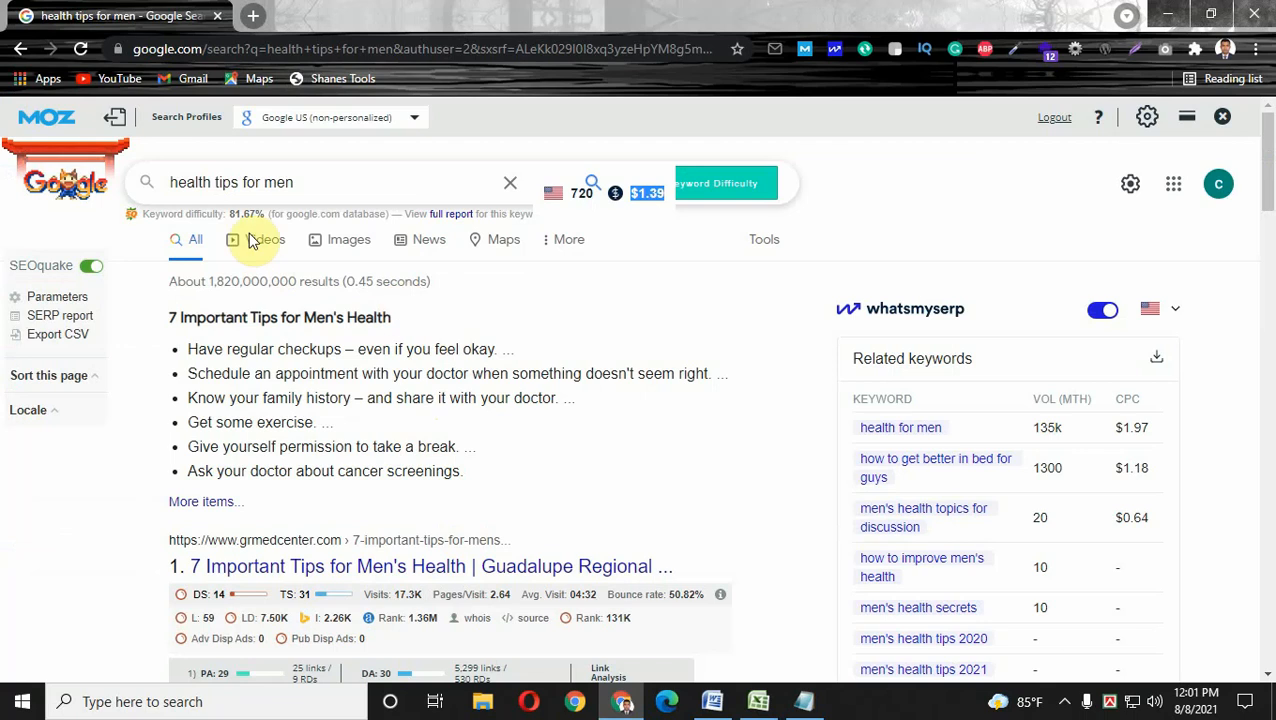
left_click_drag(222, 214, 269, 218)
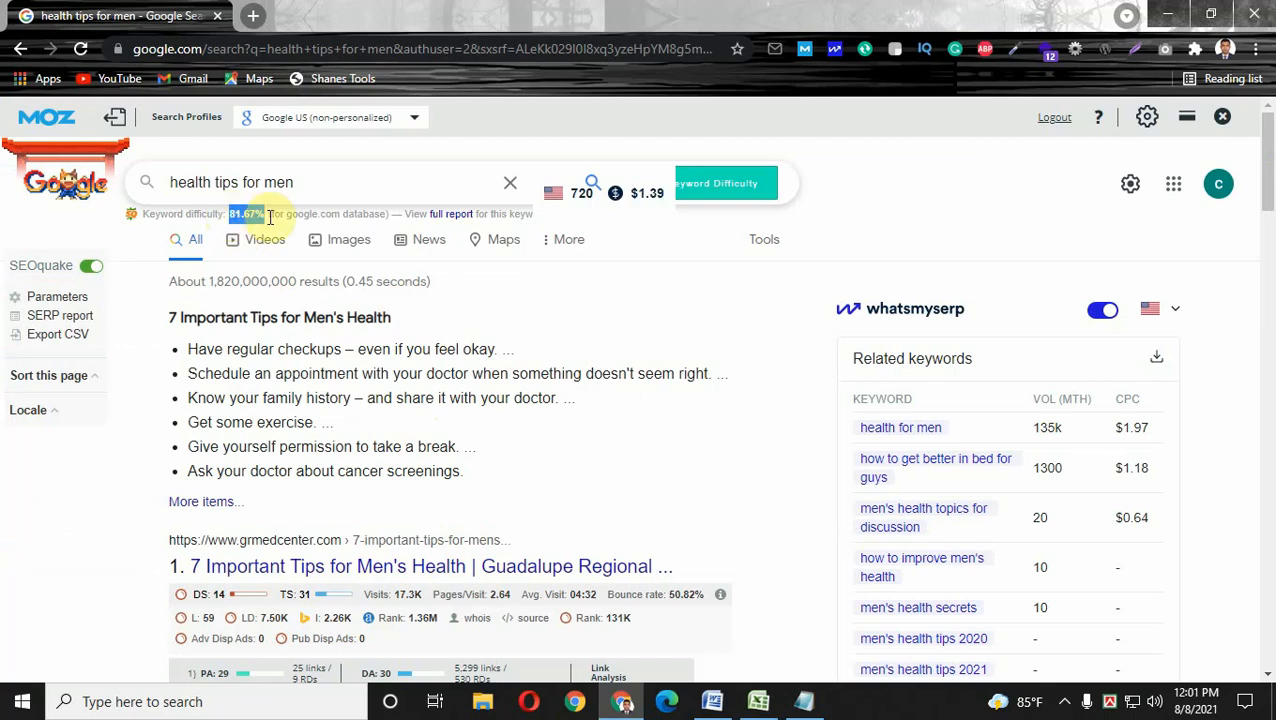
right_click(241, 219)
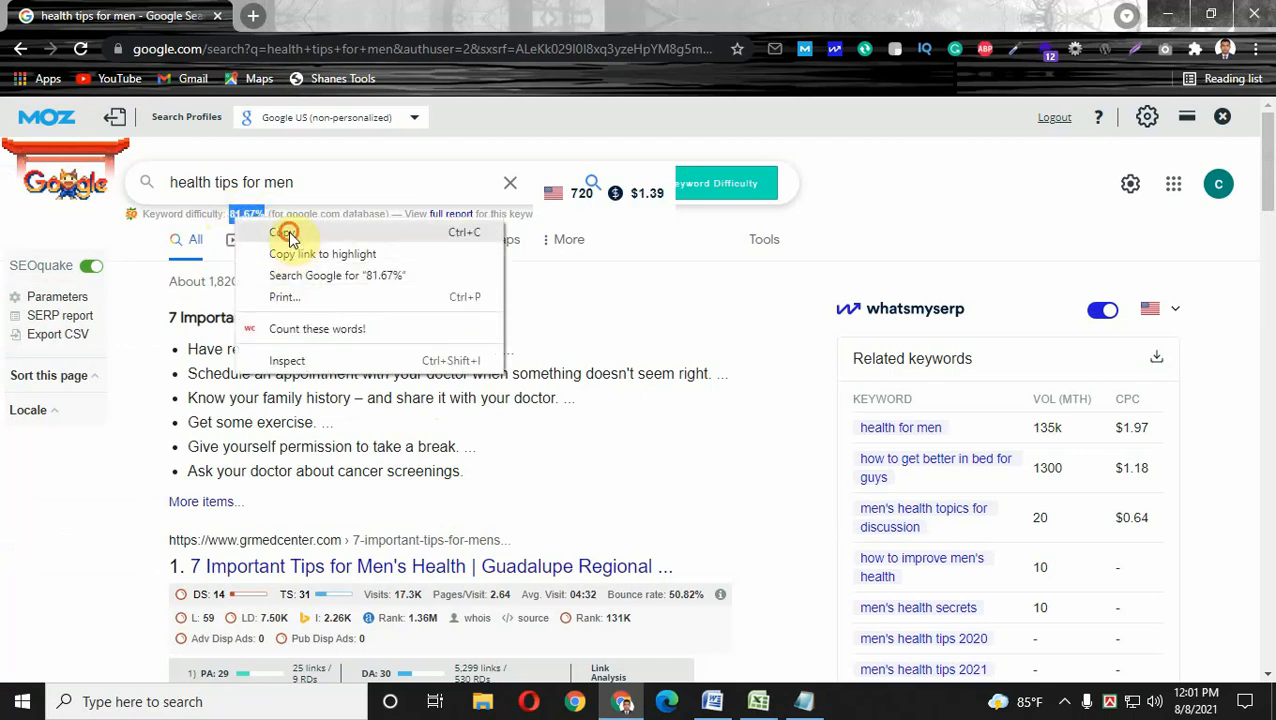
left_click(287, 234)
left_click(758, 701)
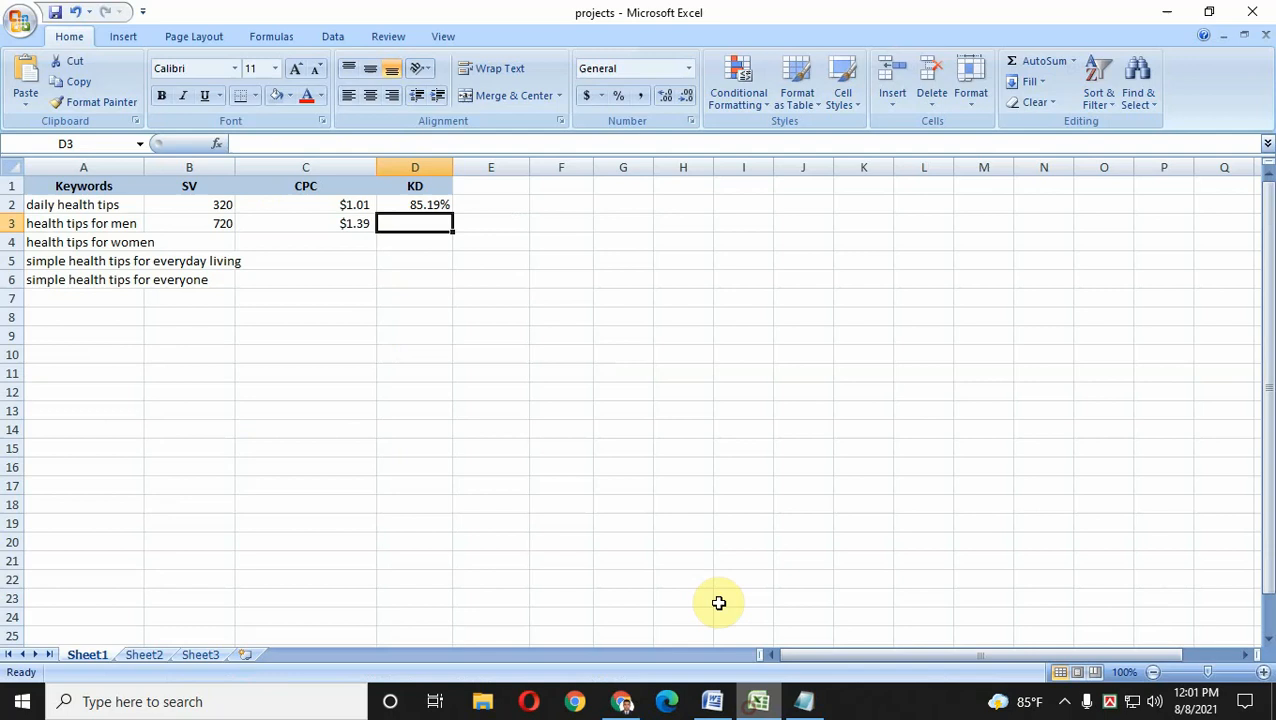
double_click(421, 225)
right_click(421, 226)
left_click(465, 281)
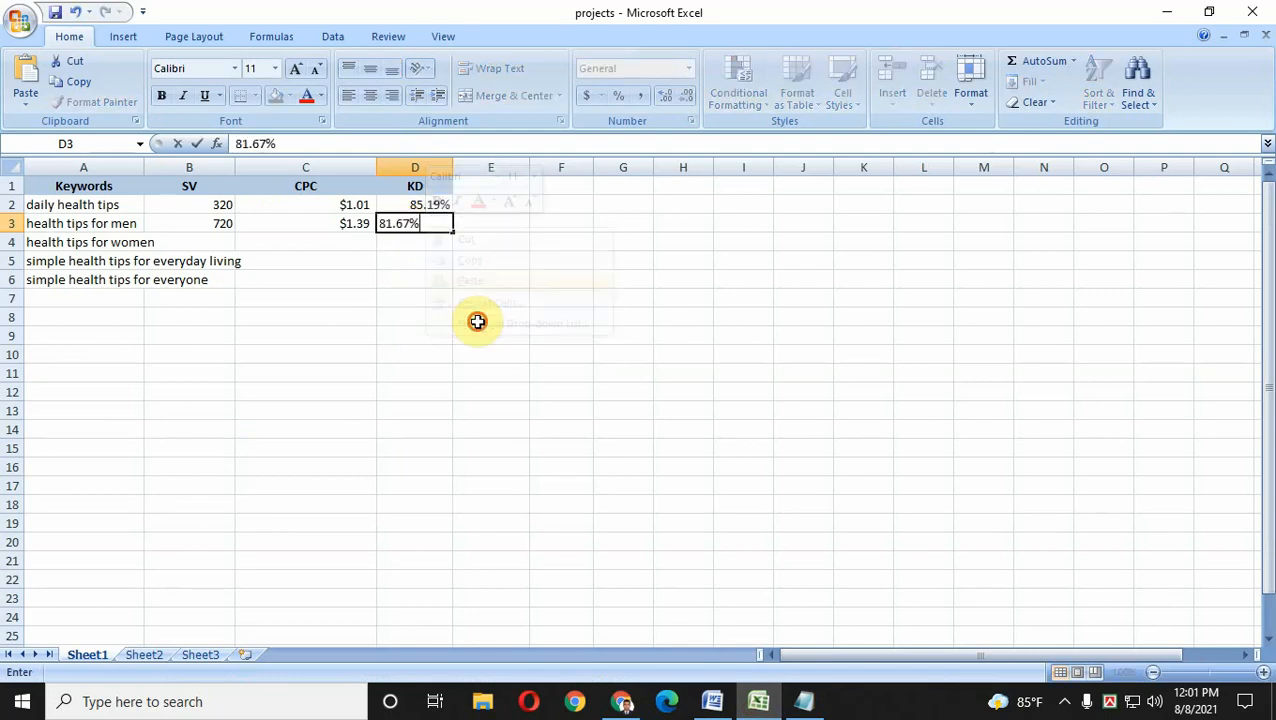
left_click(477, 321)
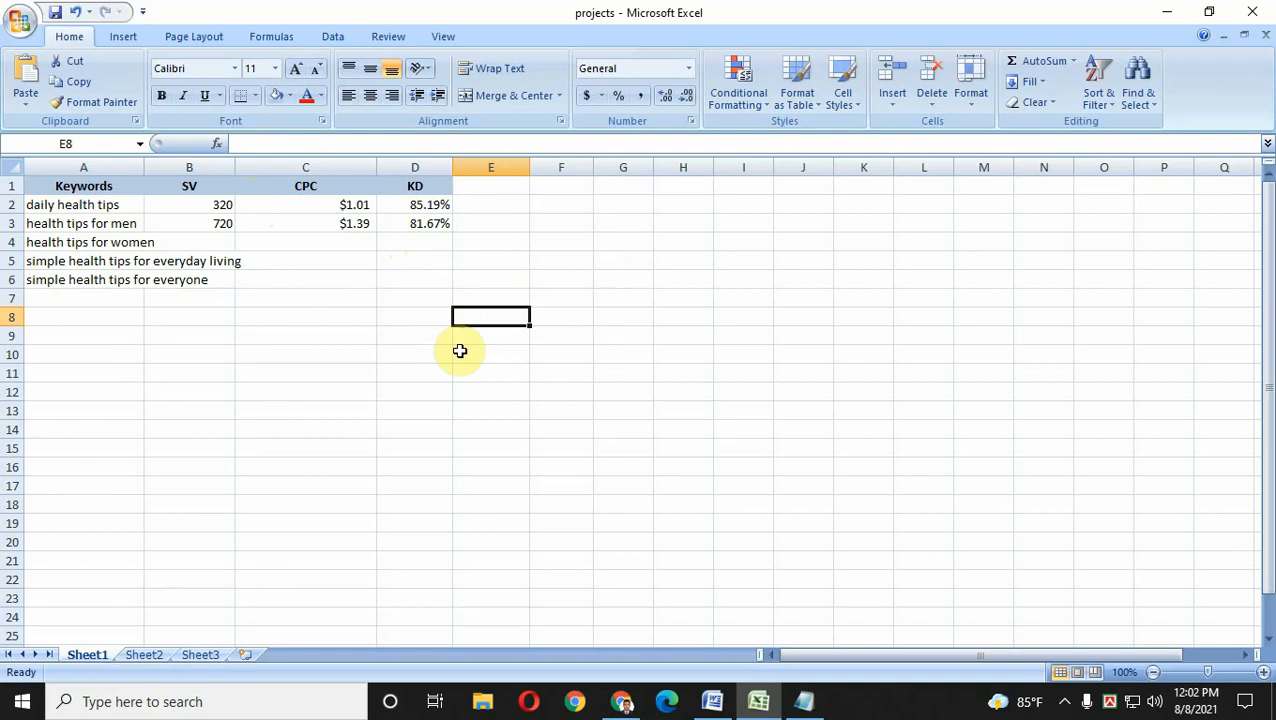
left_click(1064, 701)
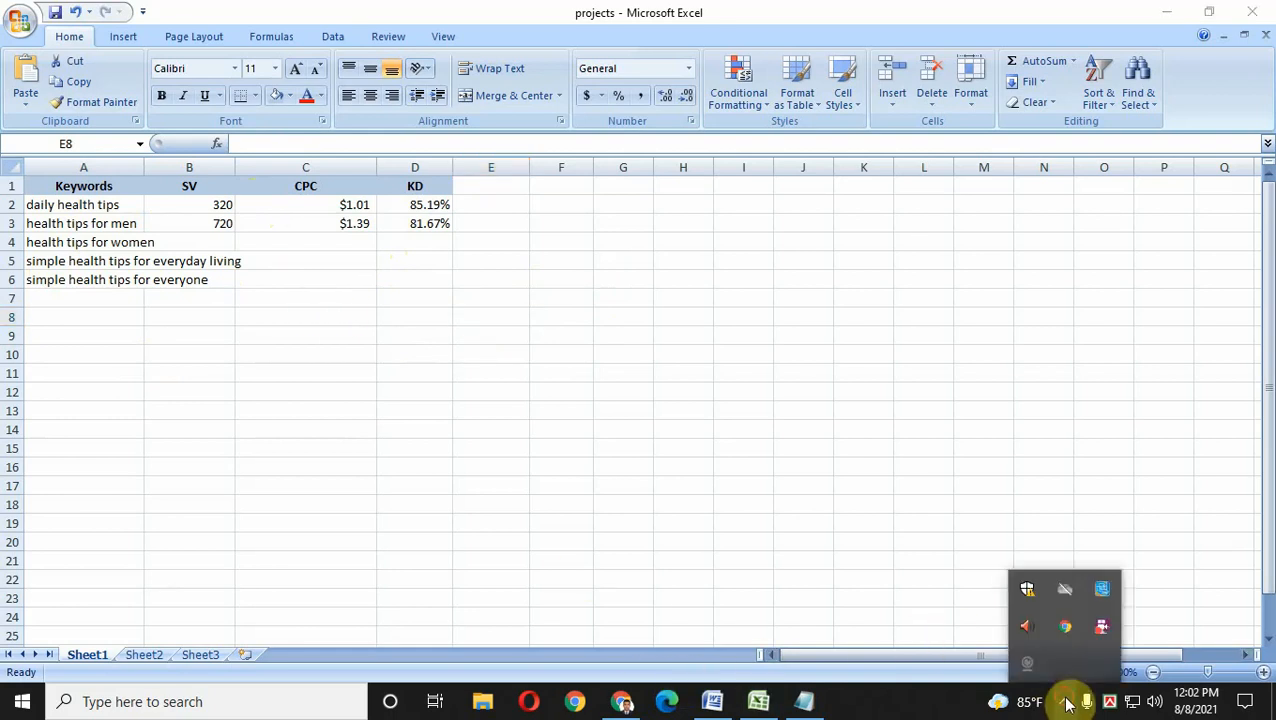
right_click(1100, 622)
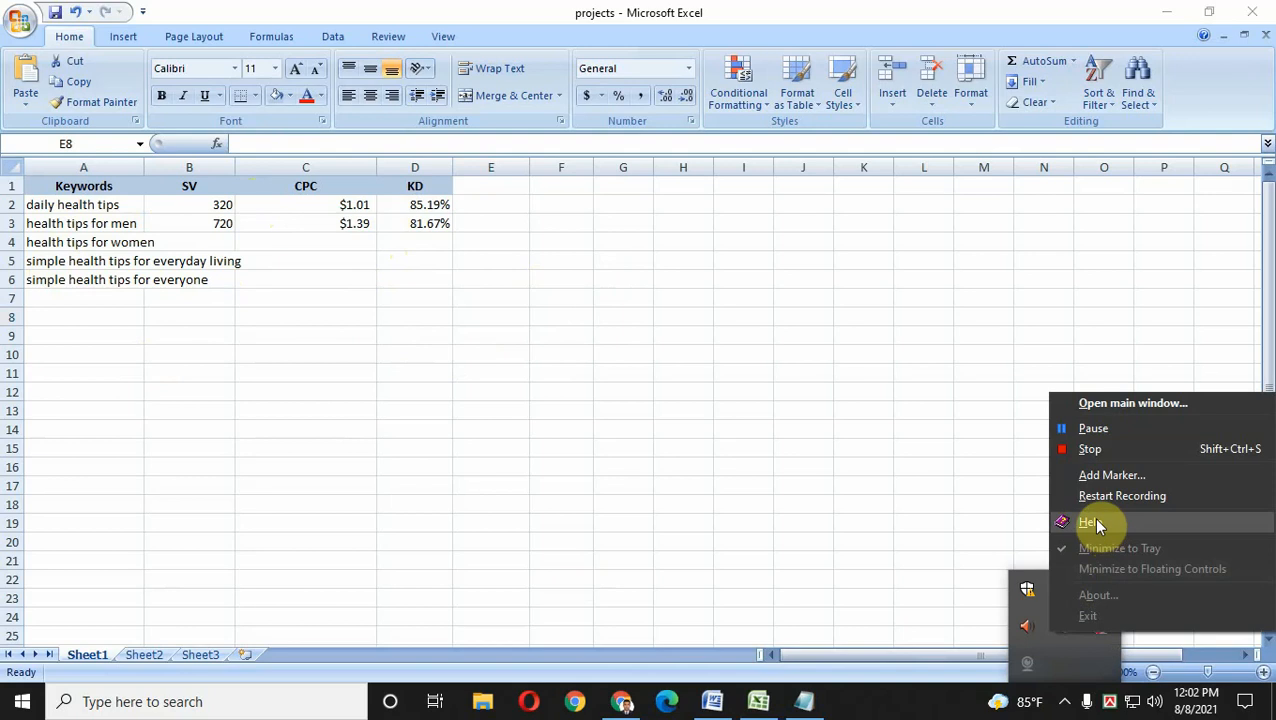